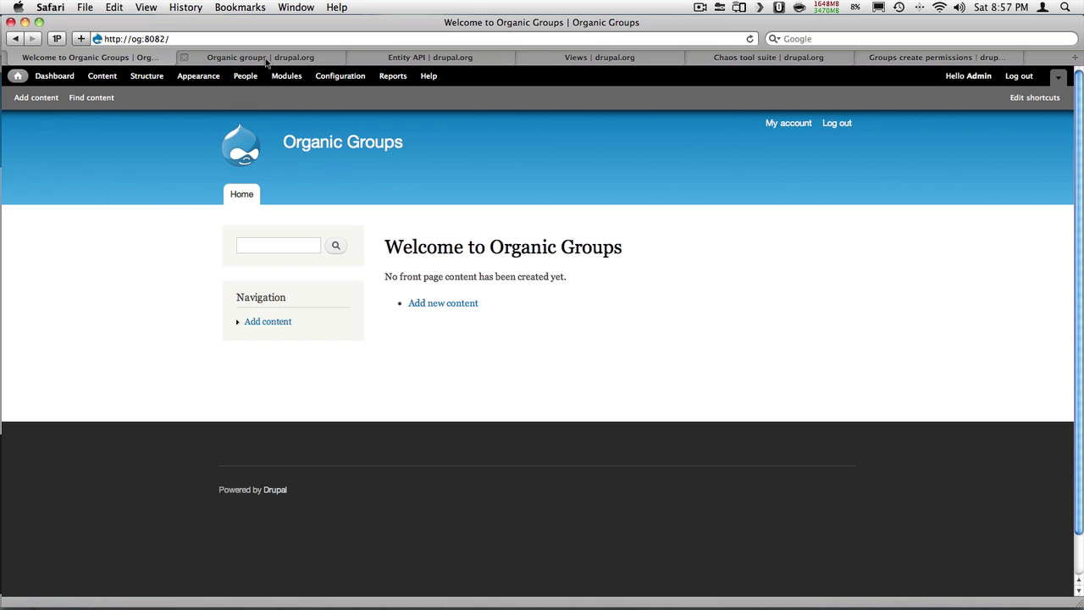
Open the site's Modules list and follow the link to install a new module
click(286, 75)
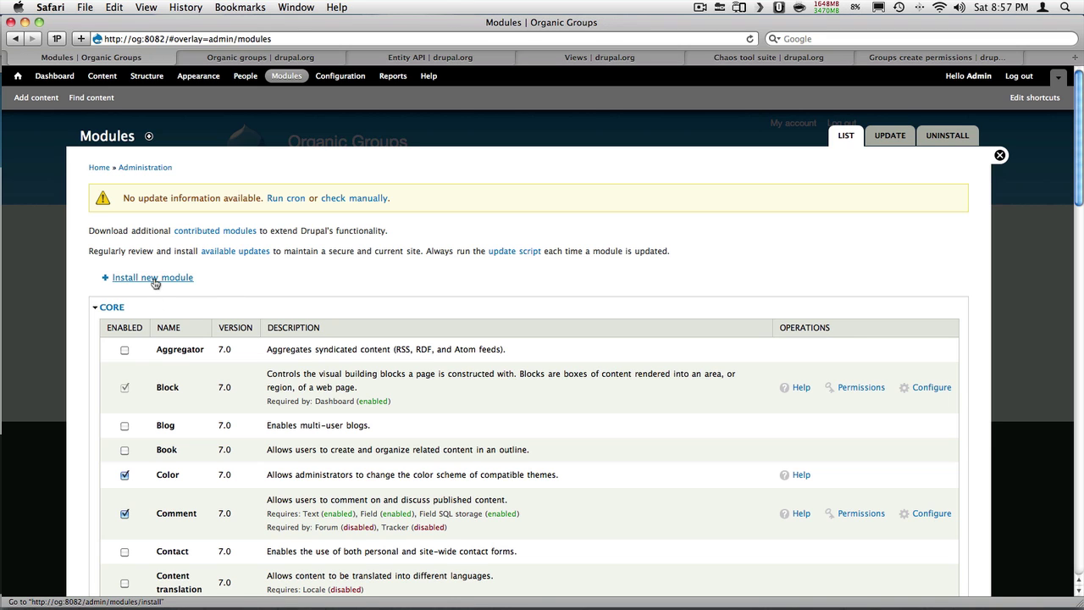
click(155, 280)
Browse the Organic groups, Entity API, Views, Chaos tool suite and Groups create permissions project pages
click(245, 57)
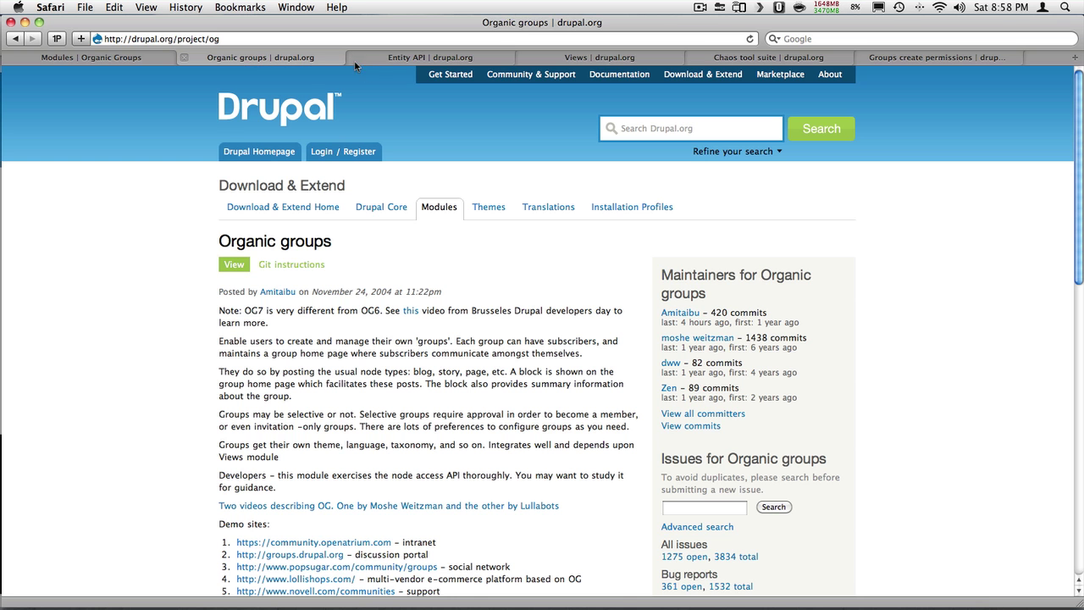
click(387, 61)
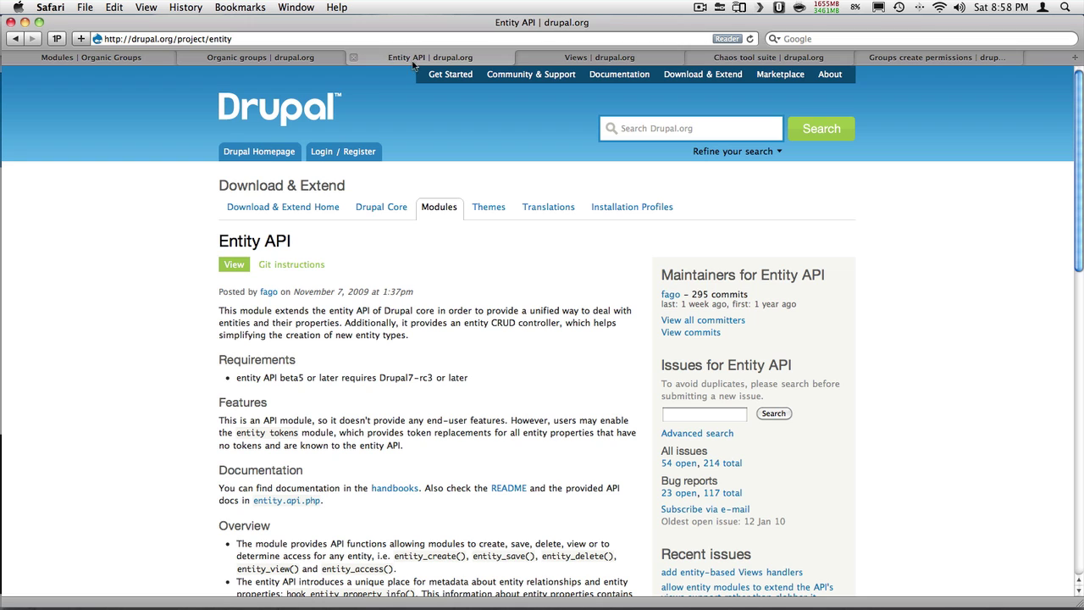
click(576, 61)
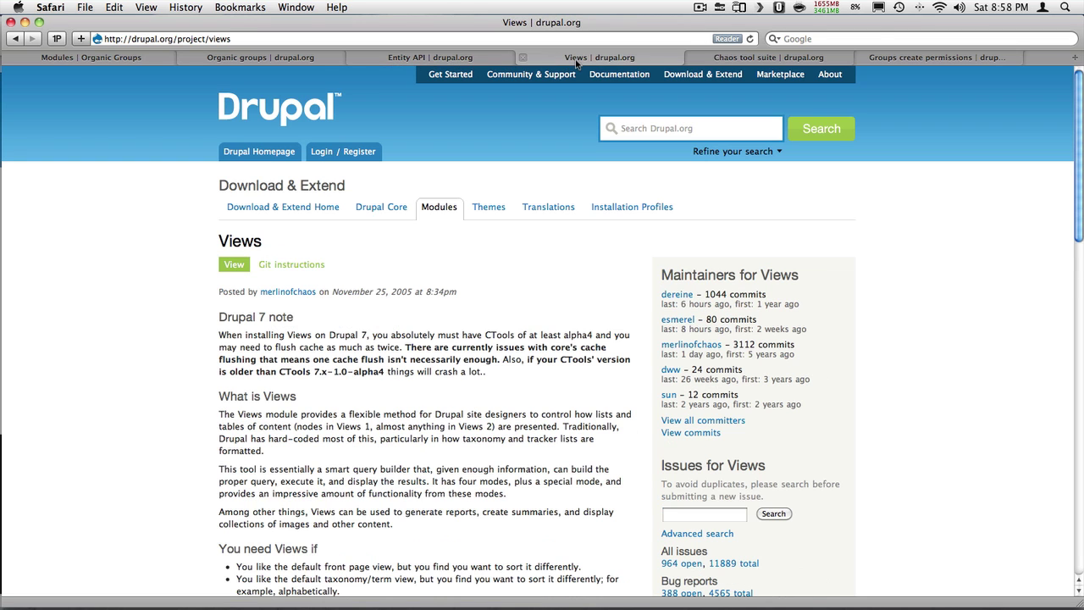
click(749, 61)
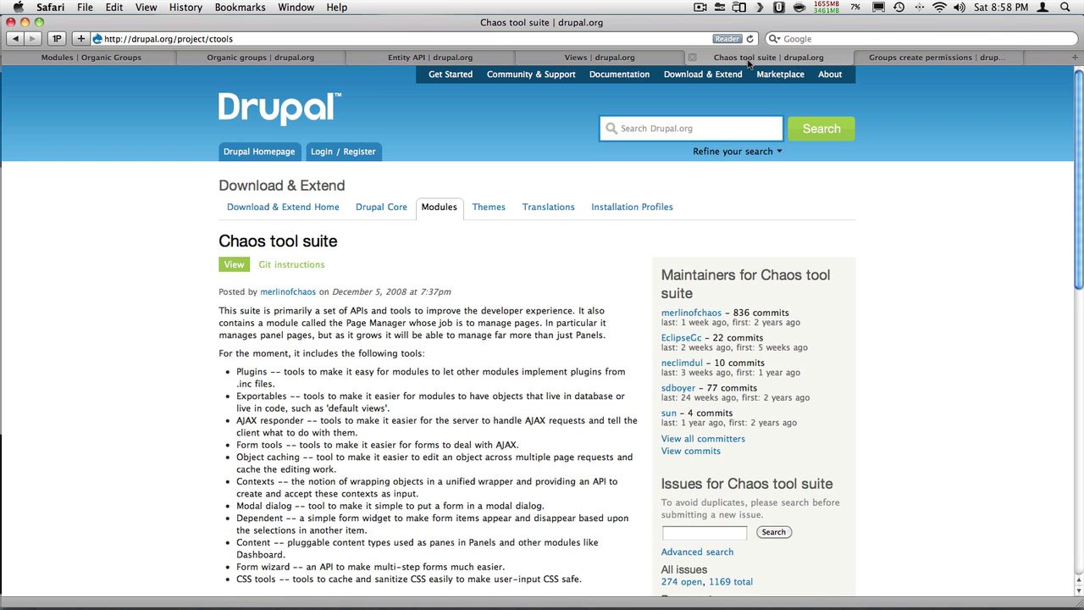
click(935, 56)
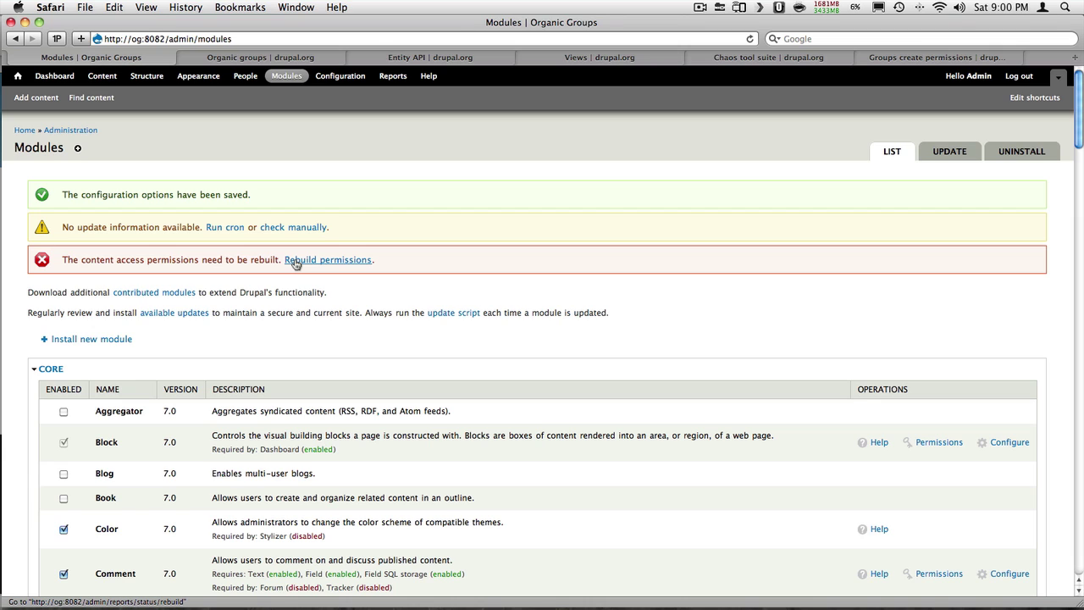
Rebuild the content access permissions from the notice and confirm the rebuild
click(295, 264)
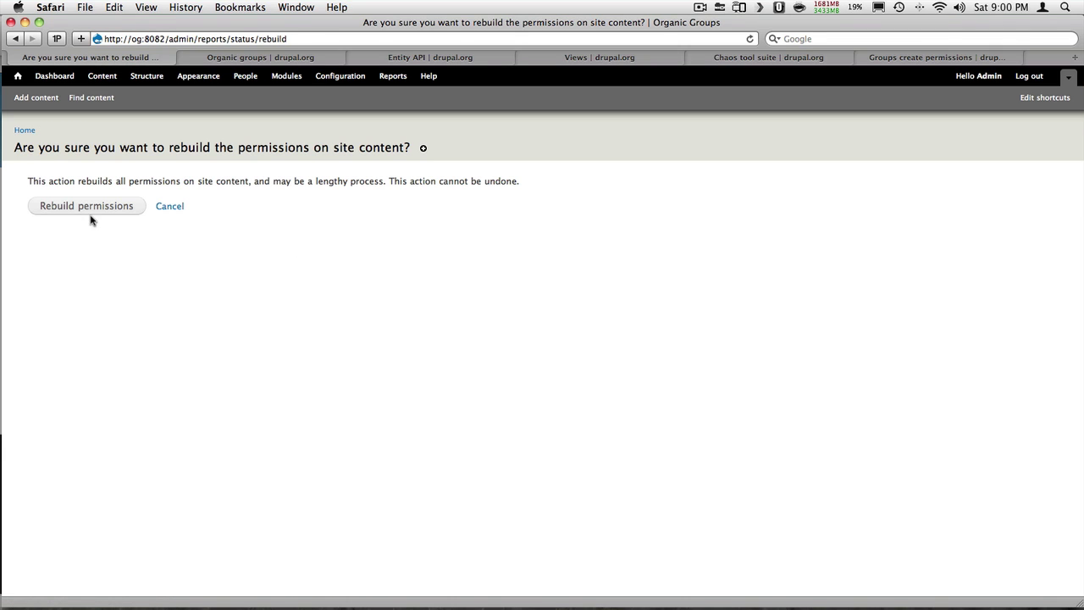
click(85, 207)
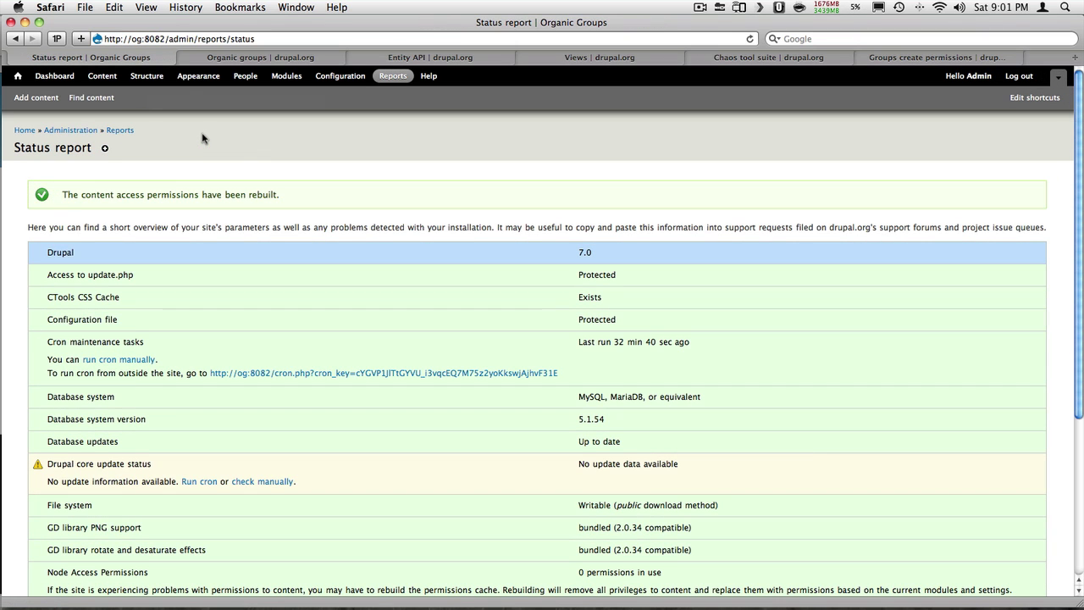
click(148, 77)
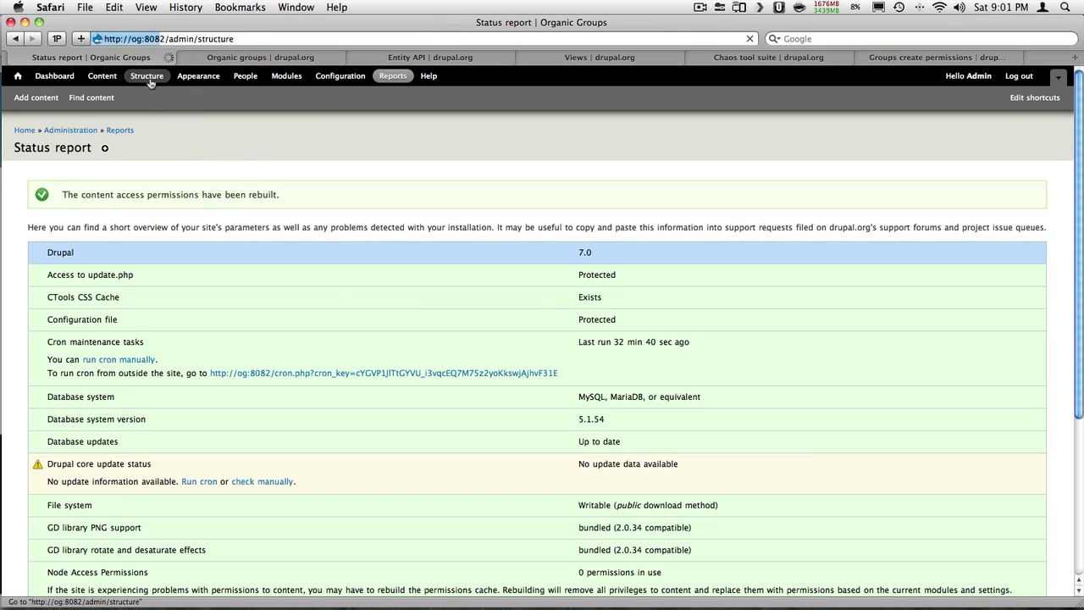
Start a new content type named 'Group' and begin its description
click(91, 231)
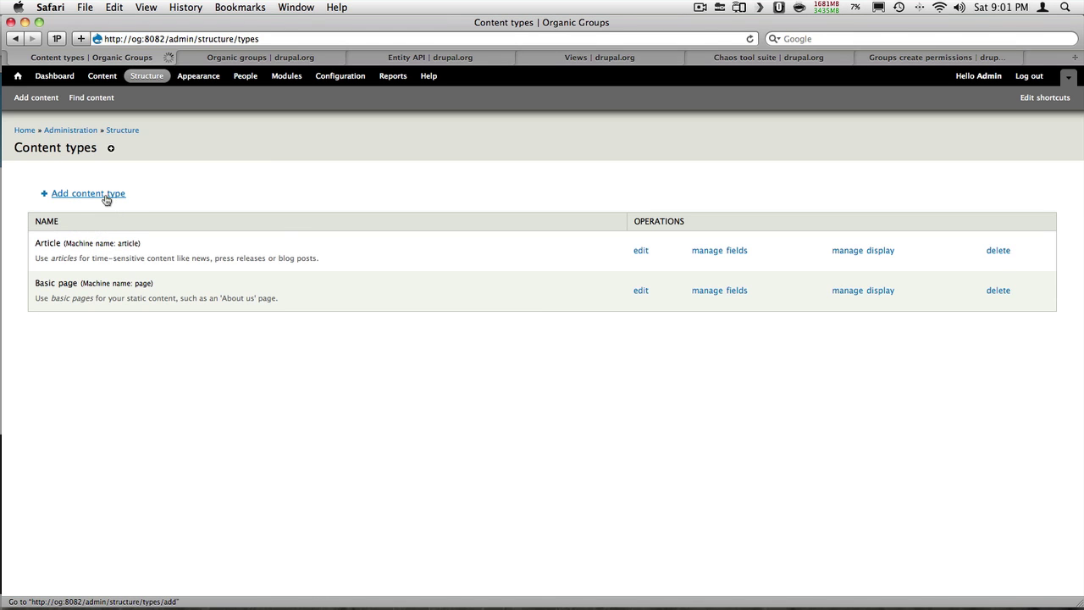
click(106, 198)
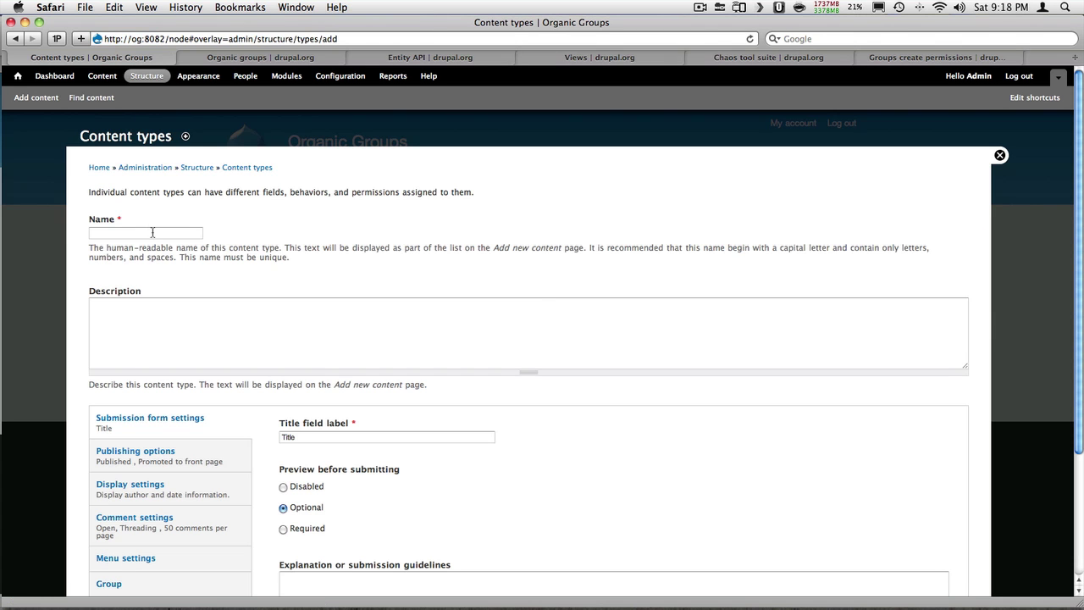
click(152, 233)
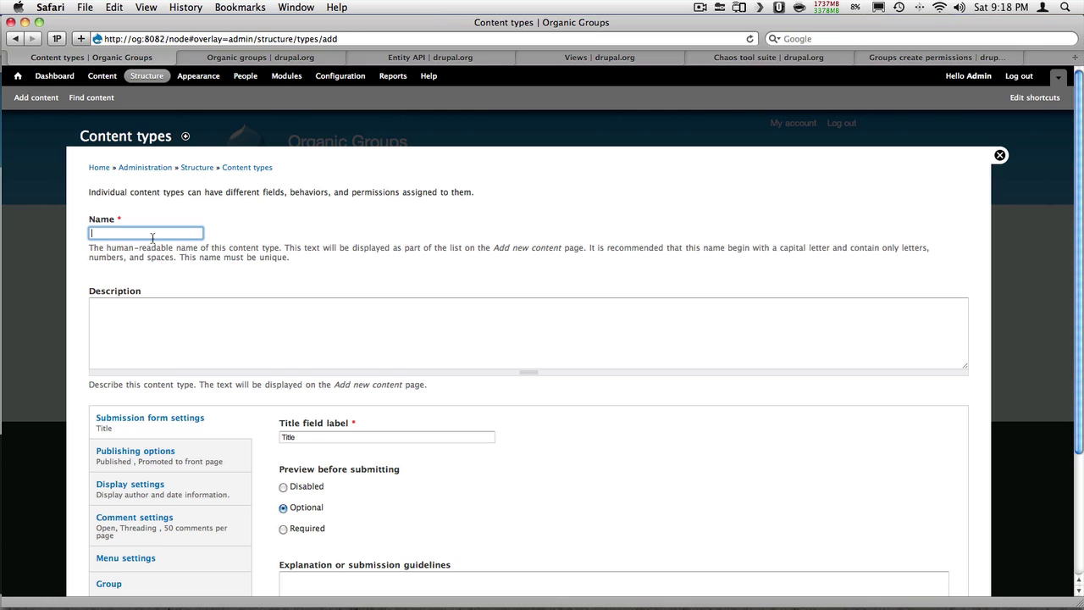
text(Group)
key(Tab)
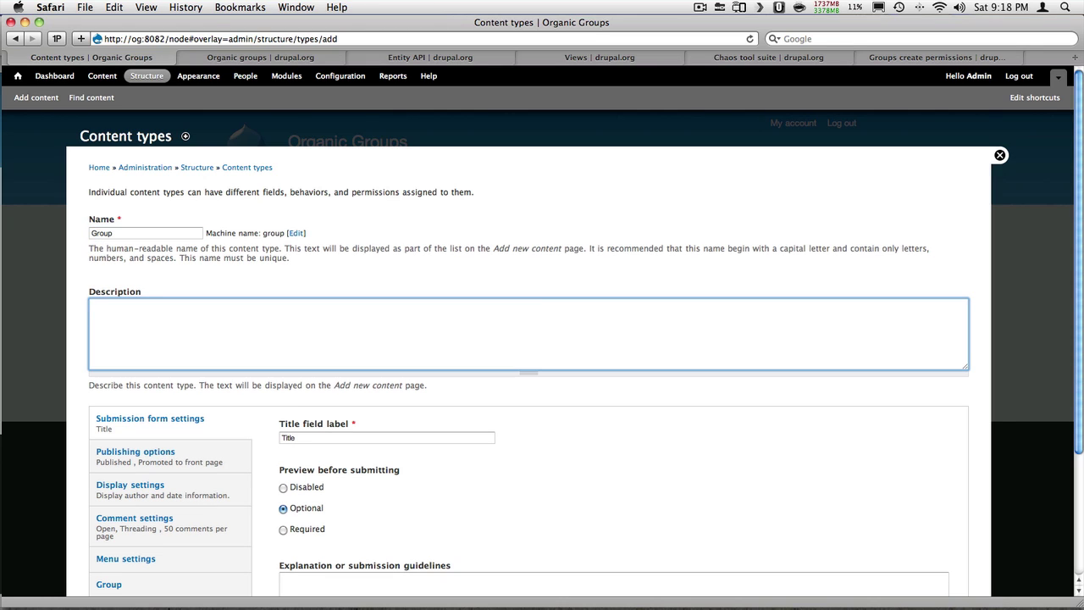
text(A group can be public or private.)
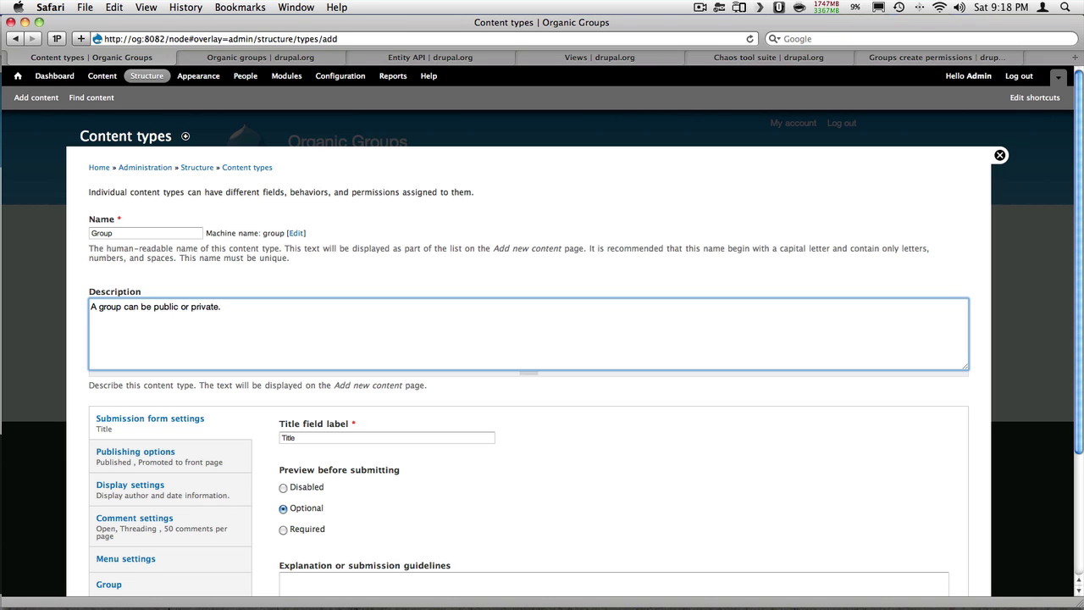
Set the Group content type as a group type in its Group settings and save it
scroll(174, 262, down, 5)
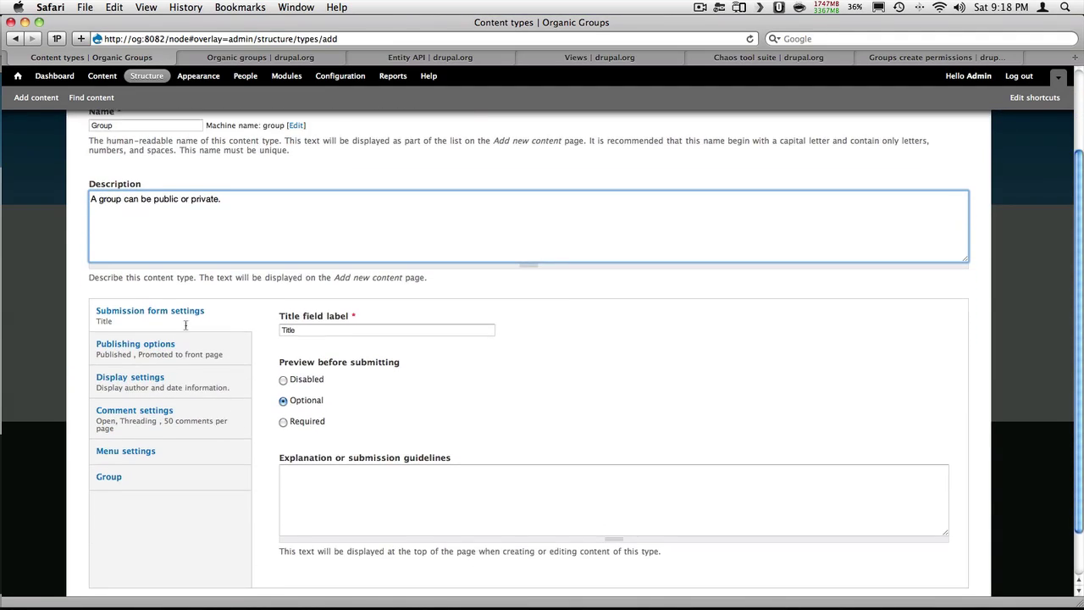
scroll(185, 324, down, 3)
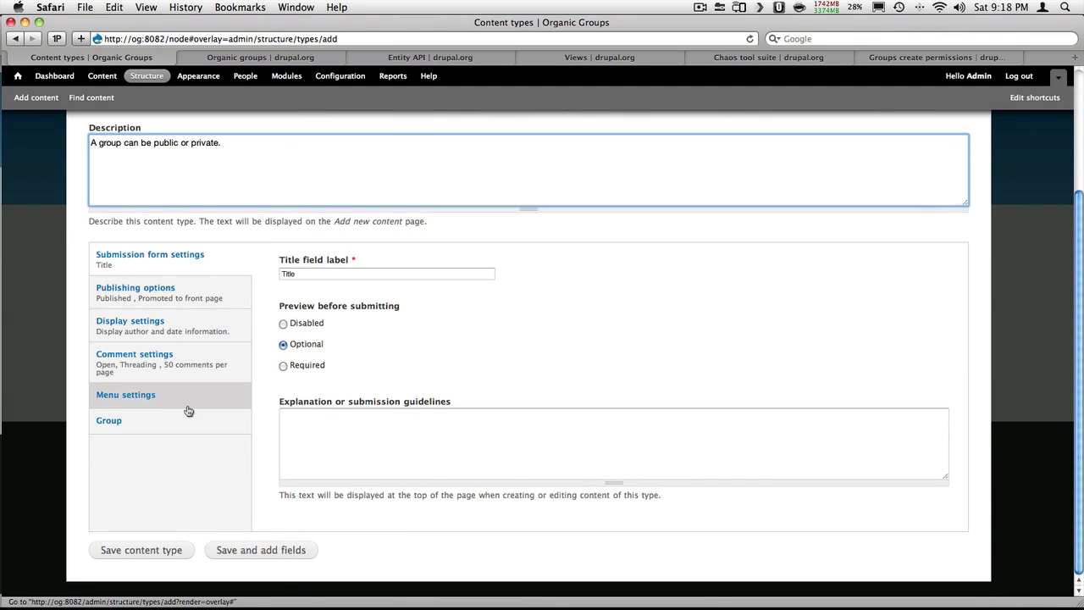
click(180, 429)
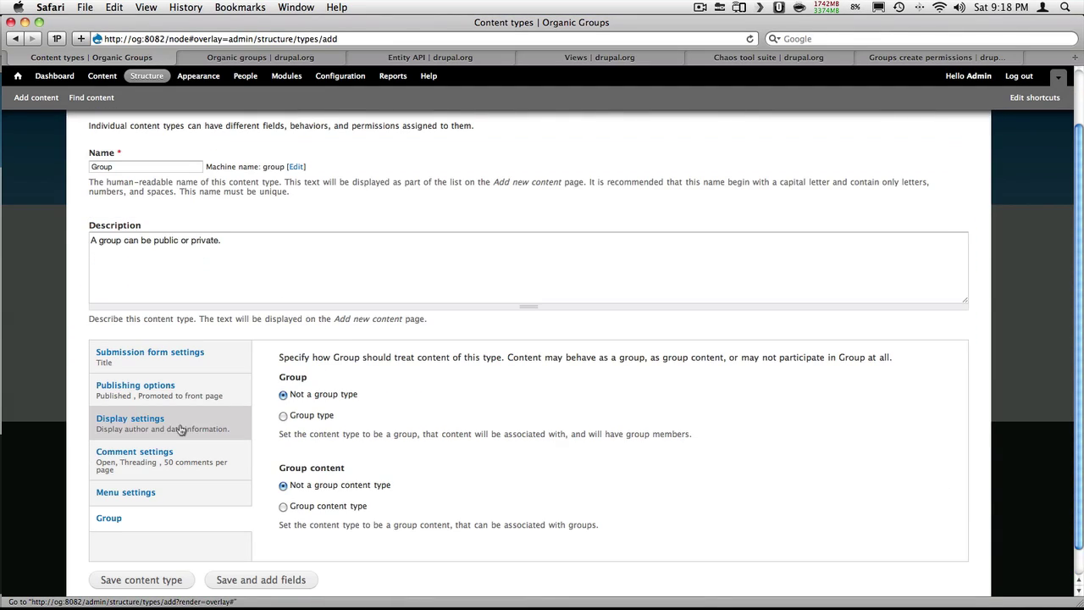
click(283, 416)
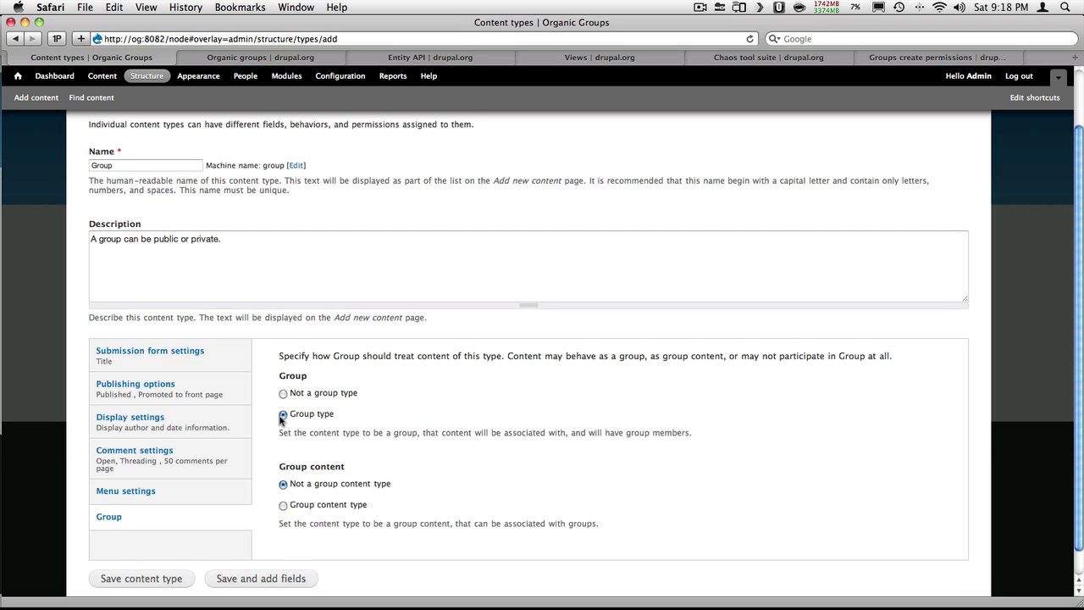
scroll(278, 417, down, 1)
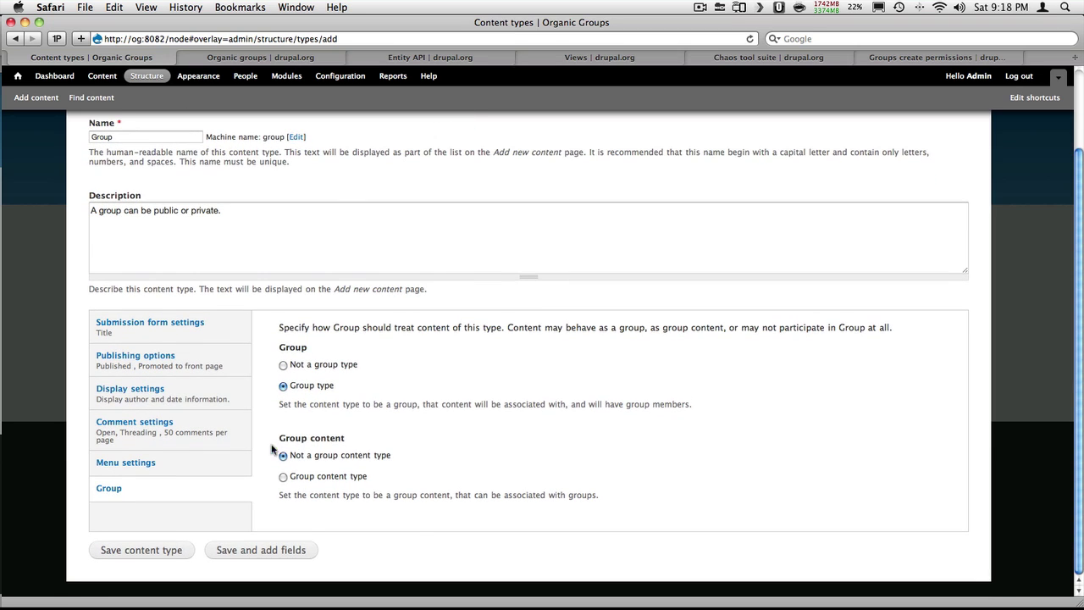
click(153, 553)
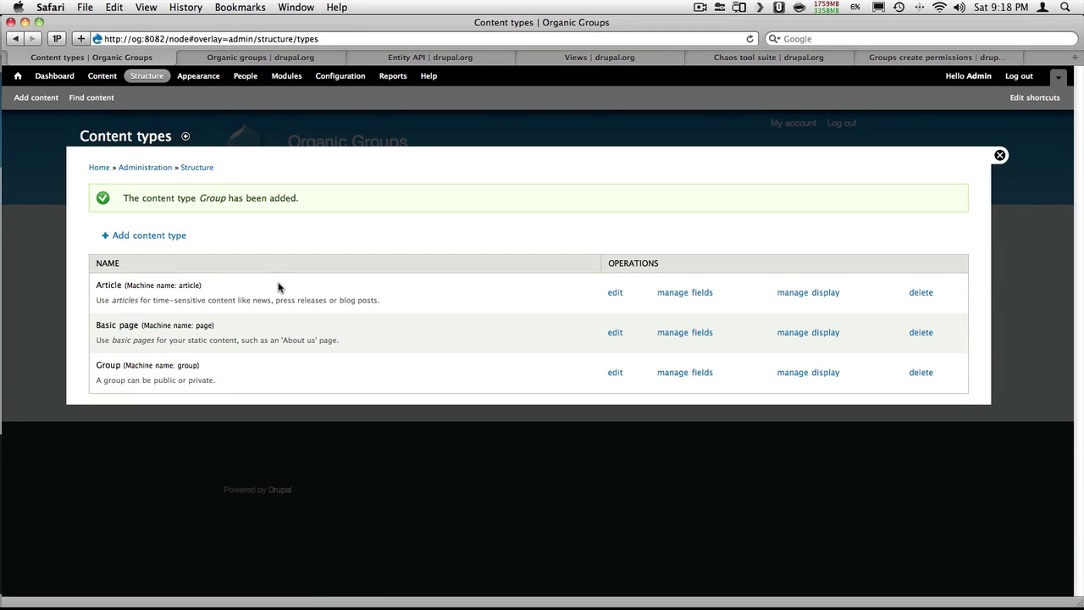
In Organic groups field settings, choose bundle Group and field Group visibility, then add the field
click(339, 77)
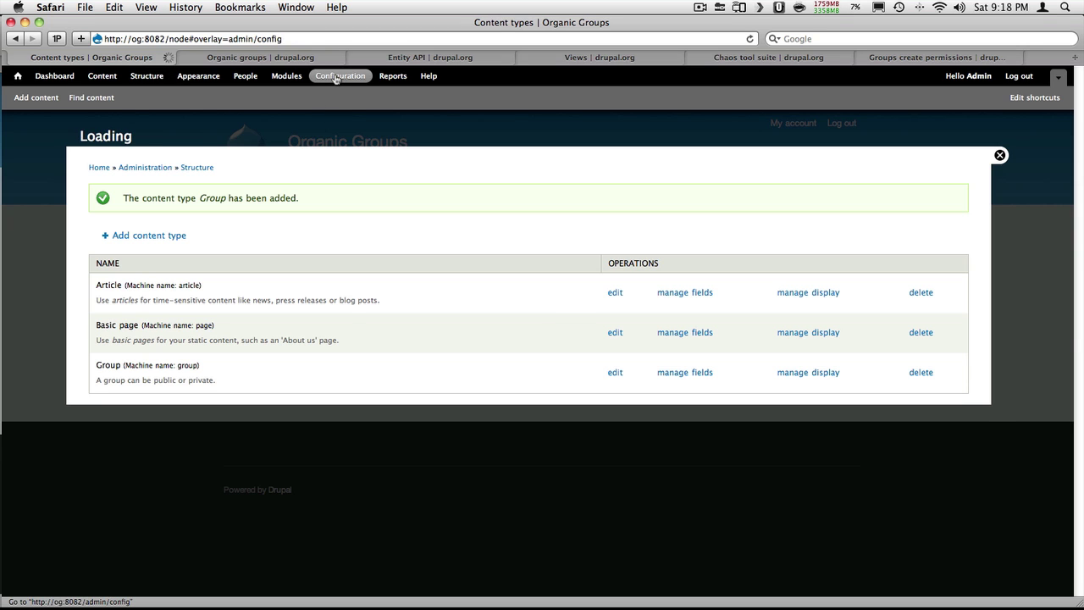
scroll(511, 318, down, 10)
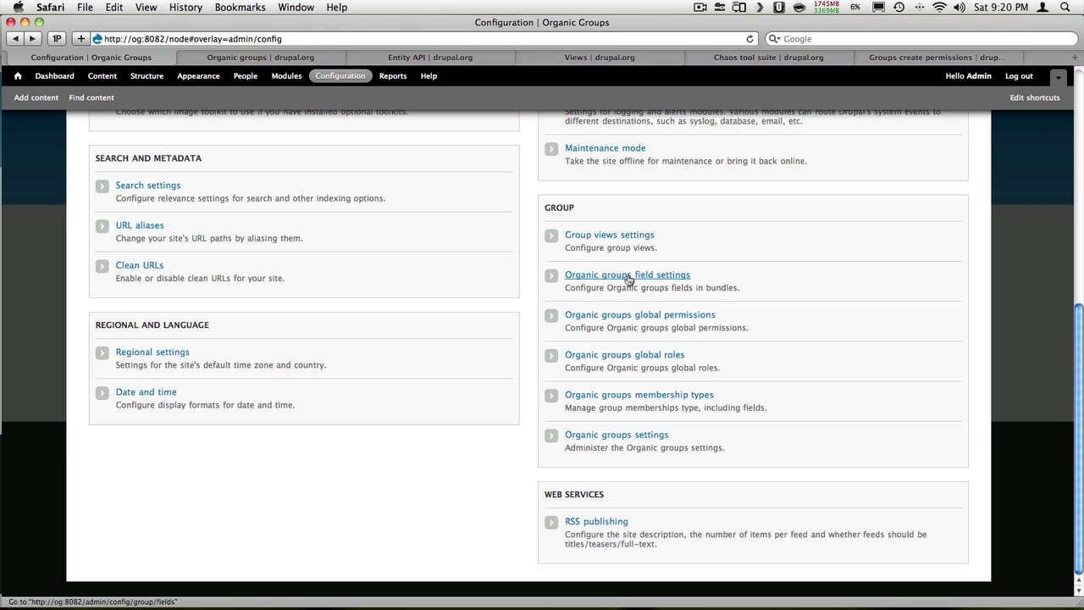
click(624, 276)
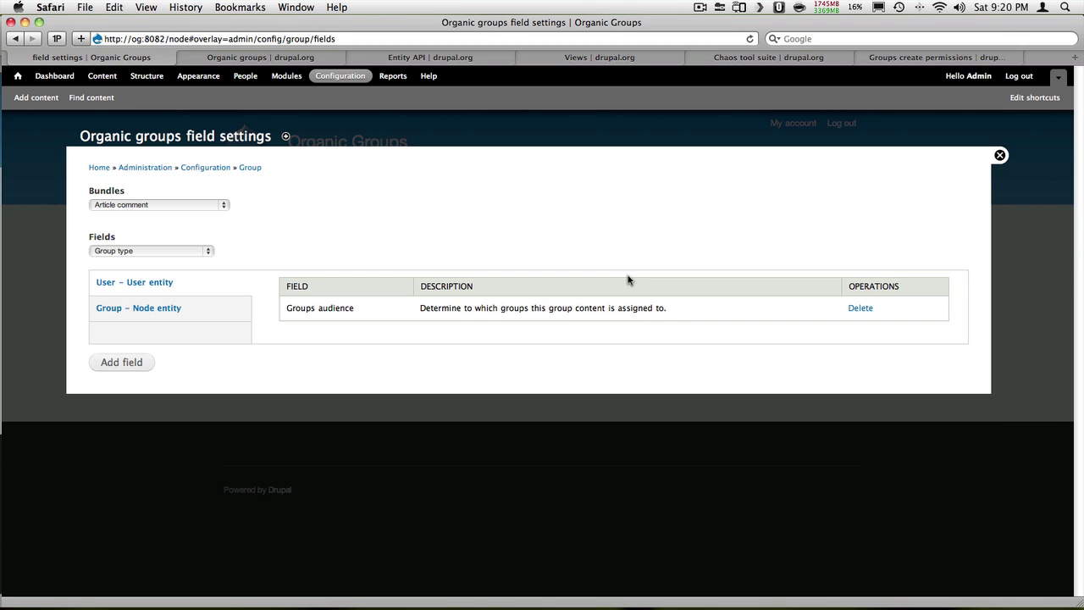
click(224, 206)
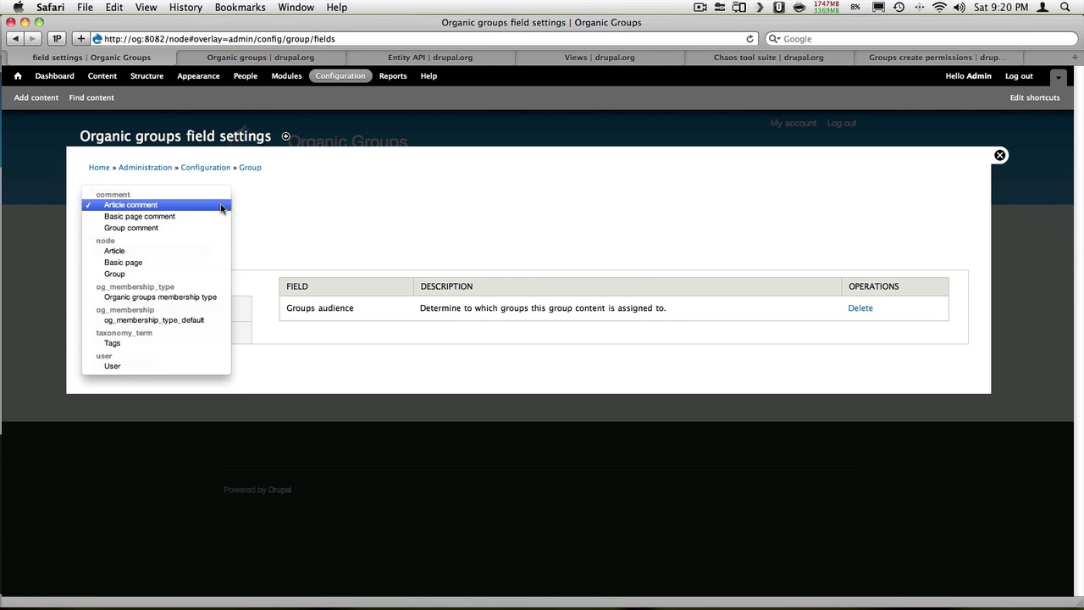
click(197, 274)
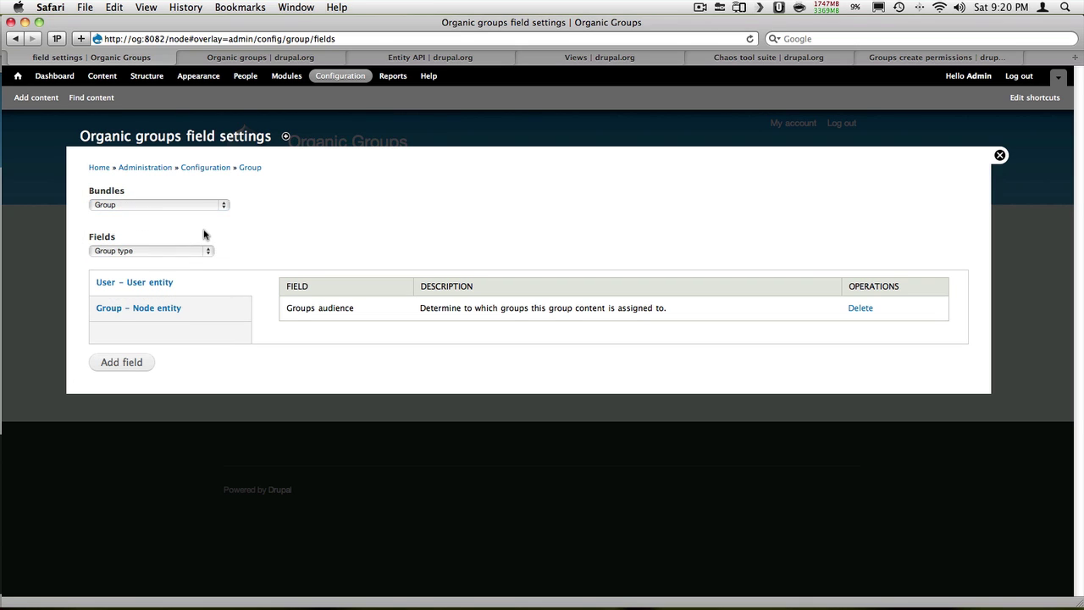
click(203, 252)
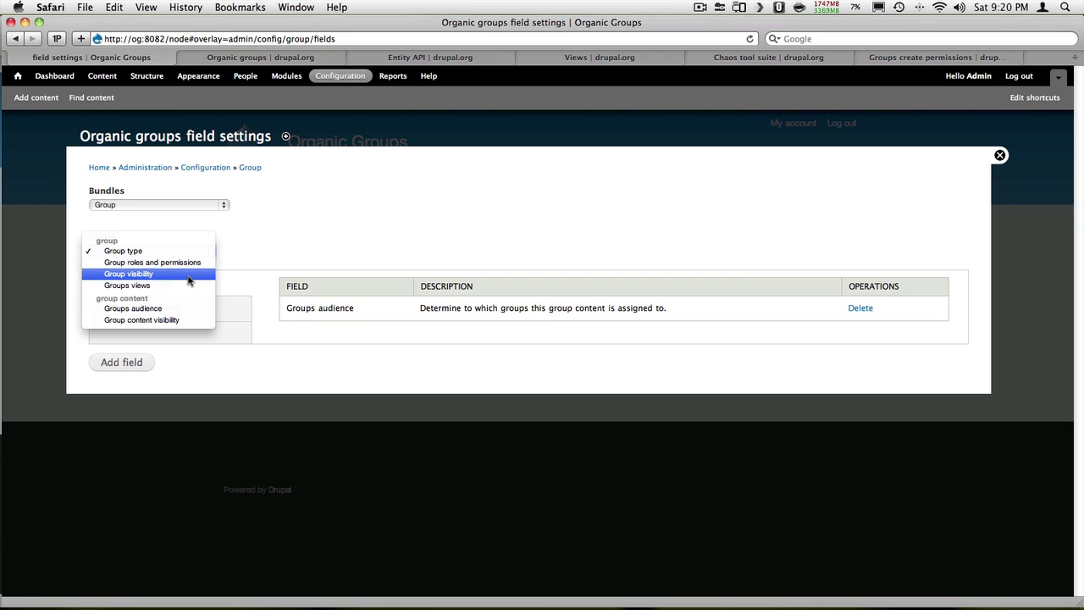
click(188, 275)
click(136, 363)
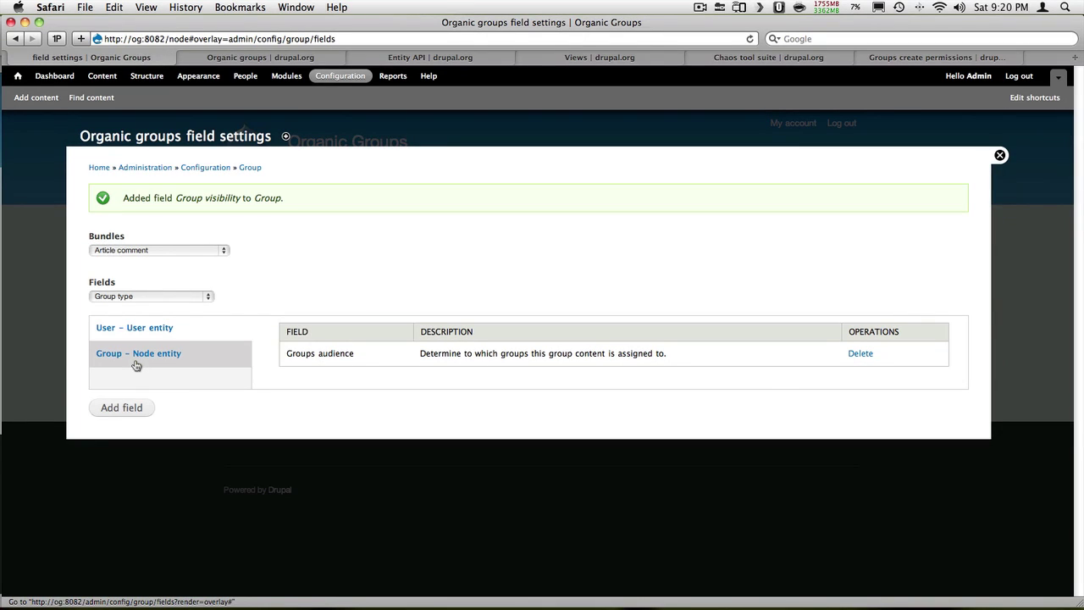
Create and save the public group 'Test Group' with a short body
click(49, 98)
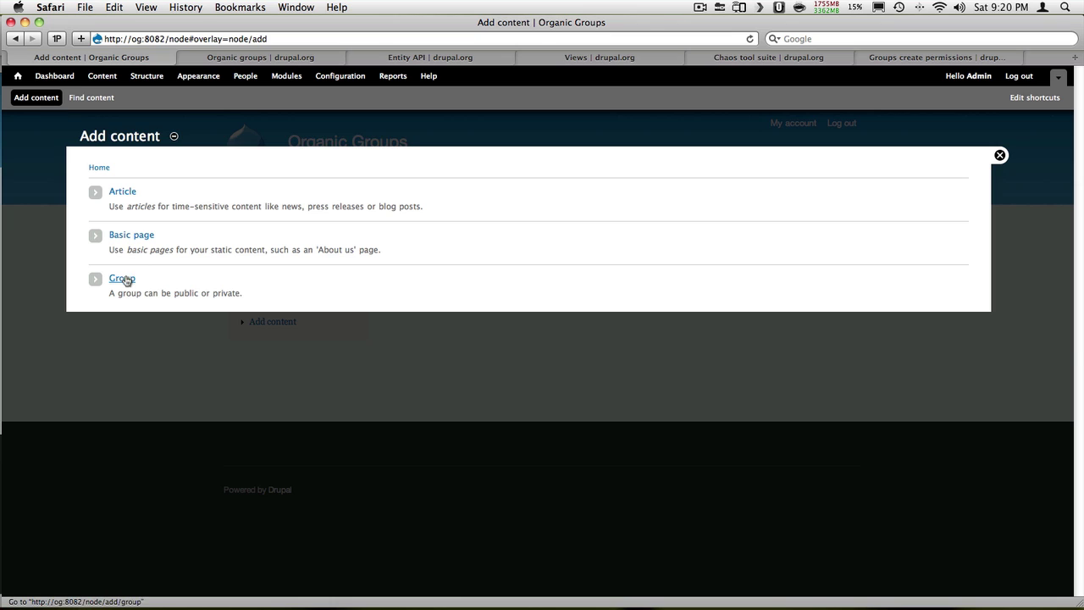
click(125, 280)
click(209, 203)
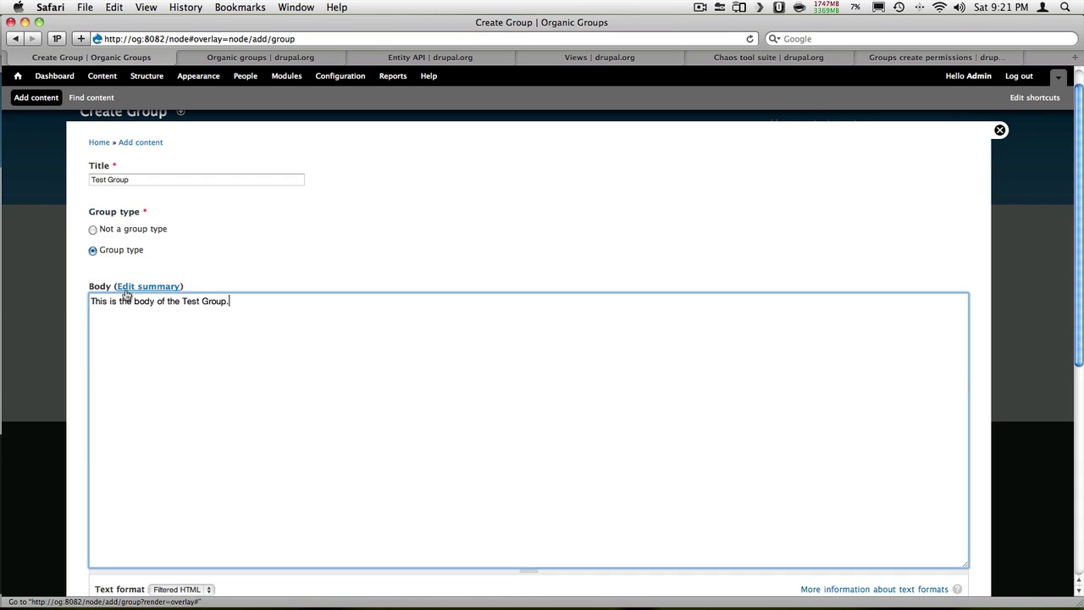
scroll(127, 293, down, 5)
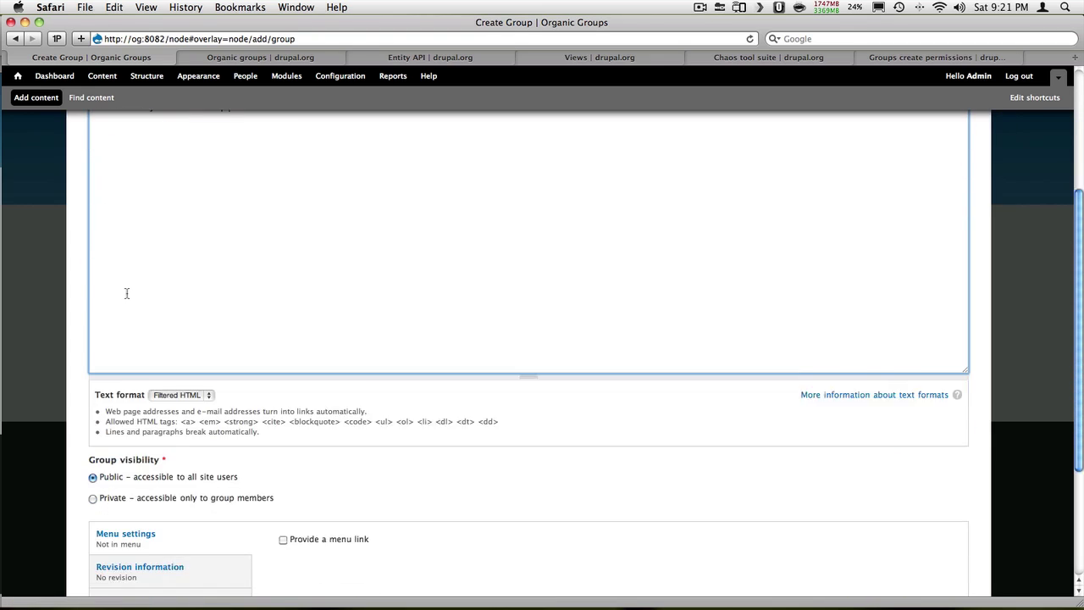
scroll(126, 293, down, 4)
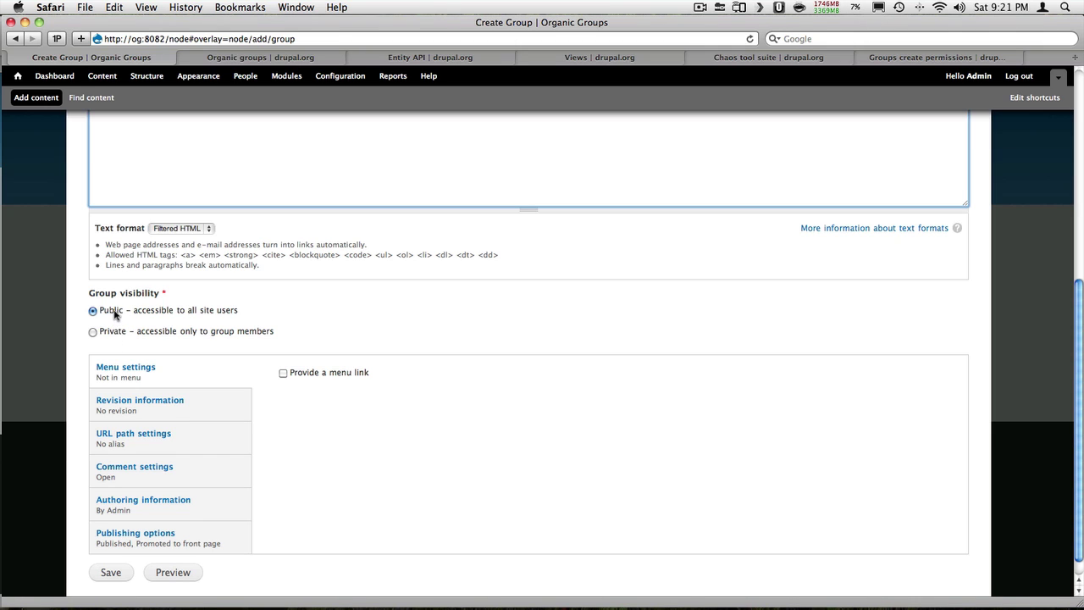
scroll(114, 313, down, 2)
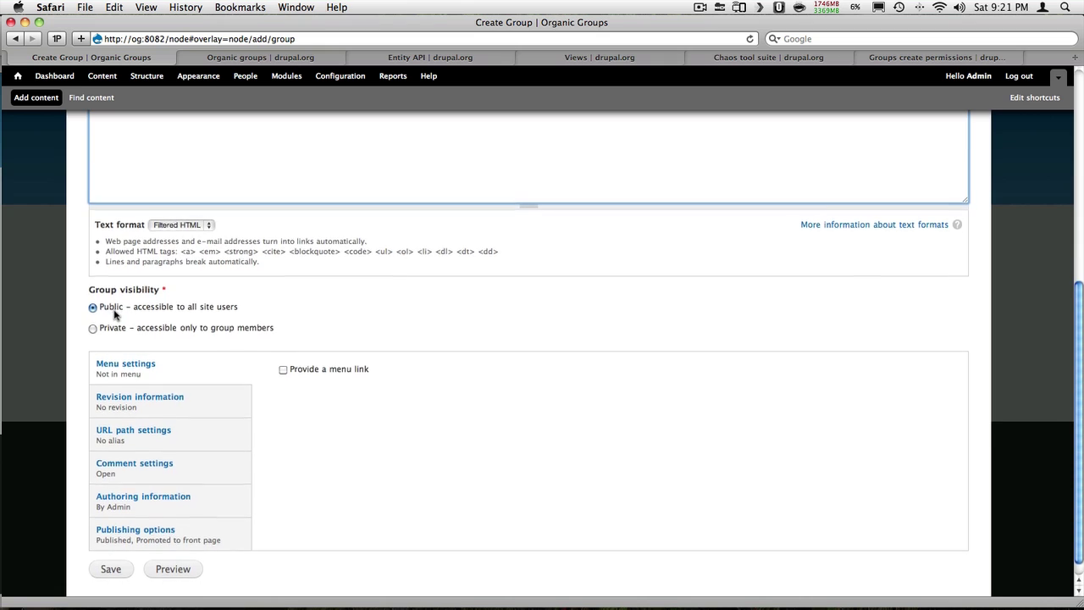
click(109, 551)
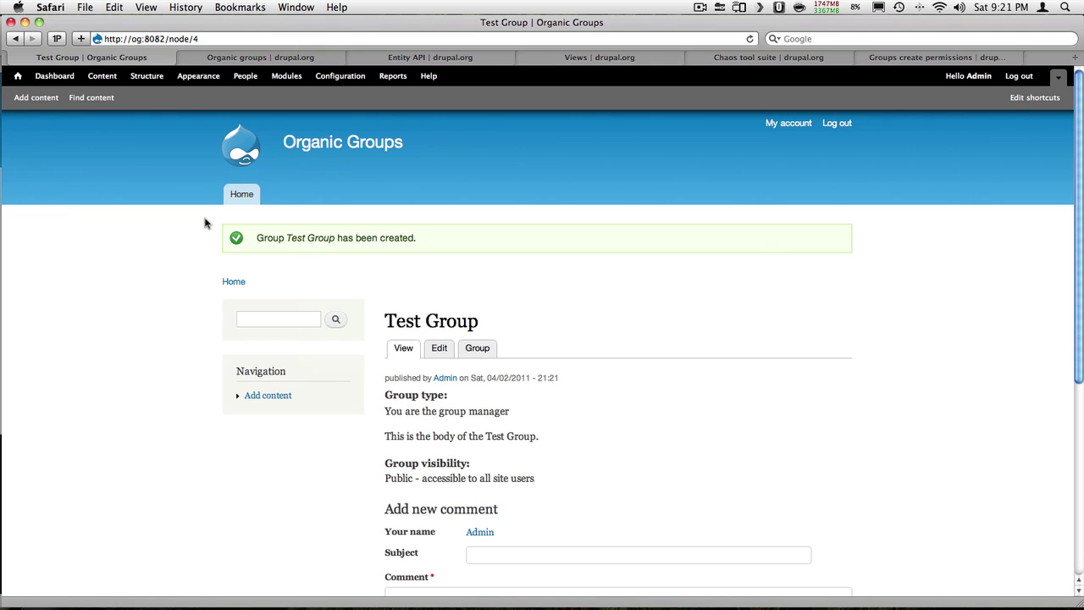
key(super+Tab)
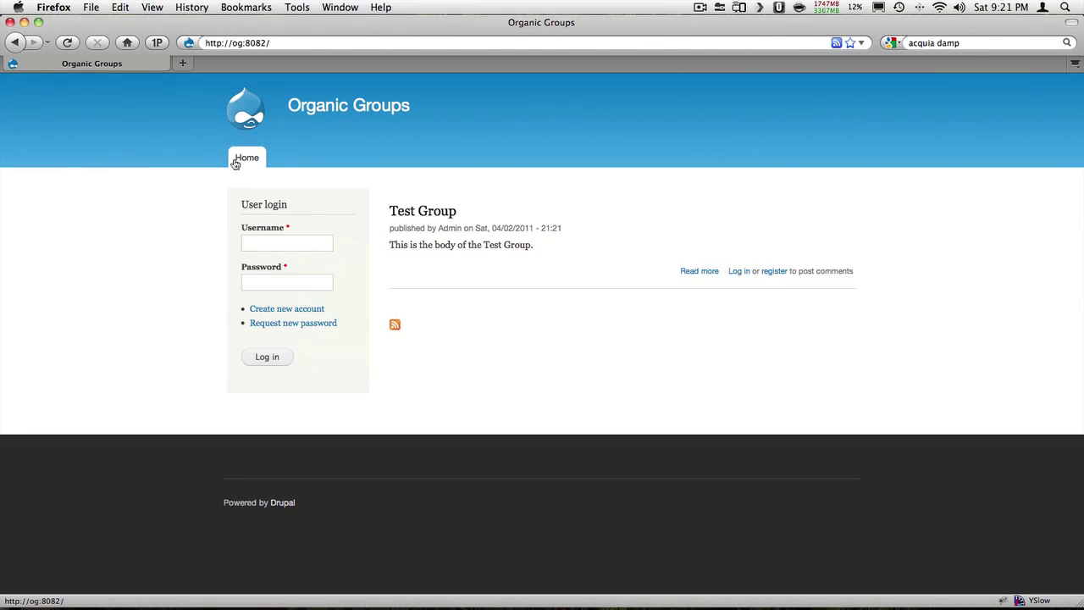
As an anonymous visitor, open Test Group from the front page, then return to the admin browser
click(235, 162)
click(432, 214)
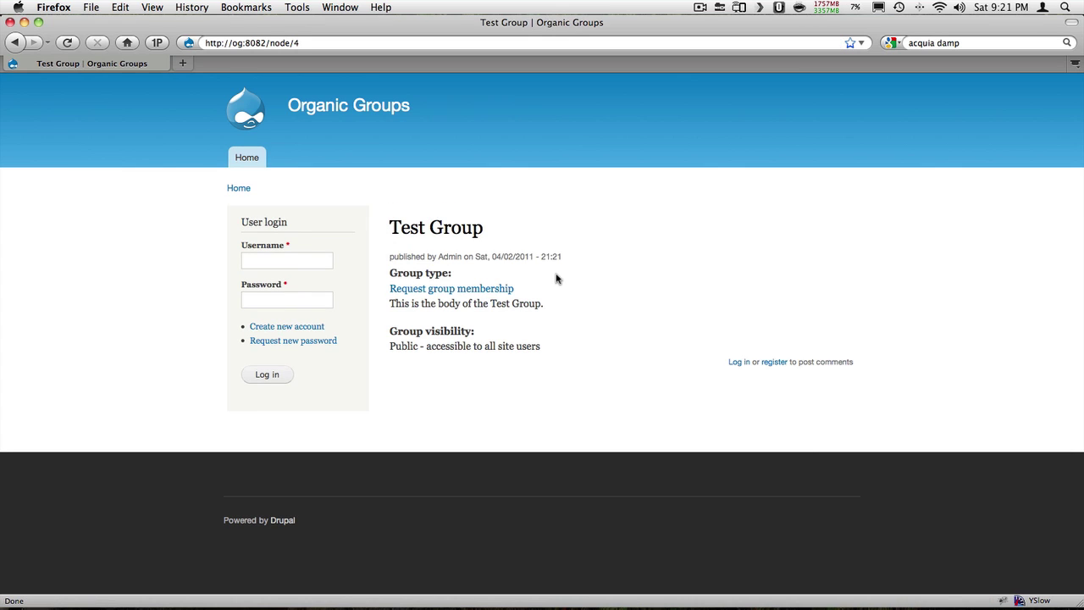
click(244, 157)
key(super+Tab)
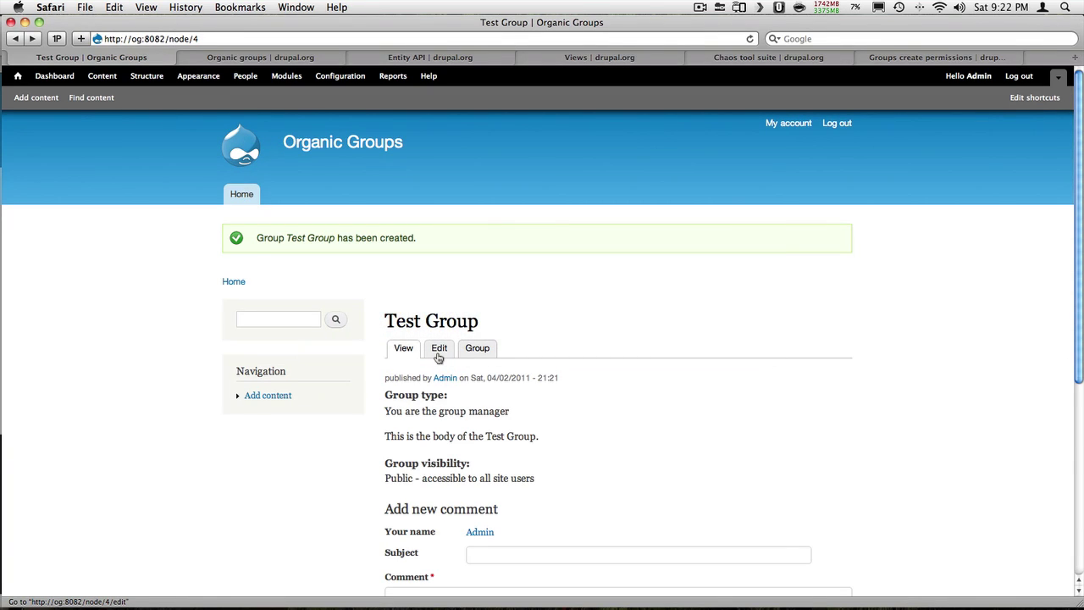
Edit Test Group, change its group visibility to Private, and save
click(439, 348)
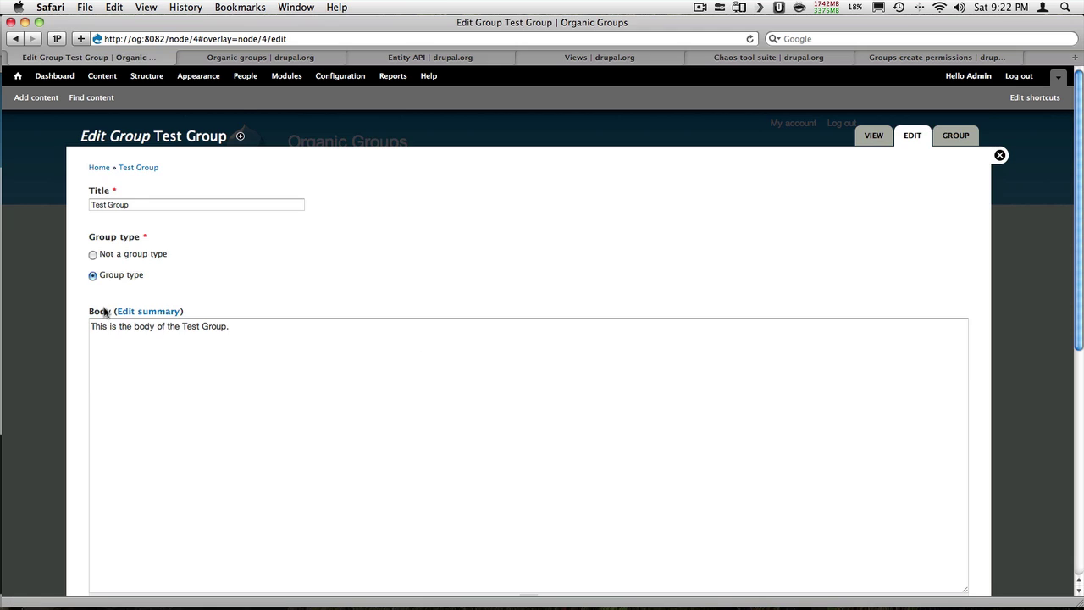
scroll(101, 339, down, 10)
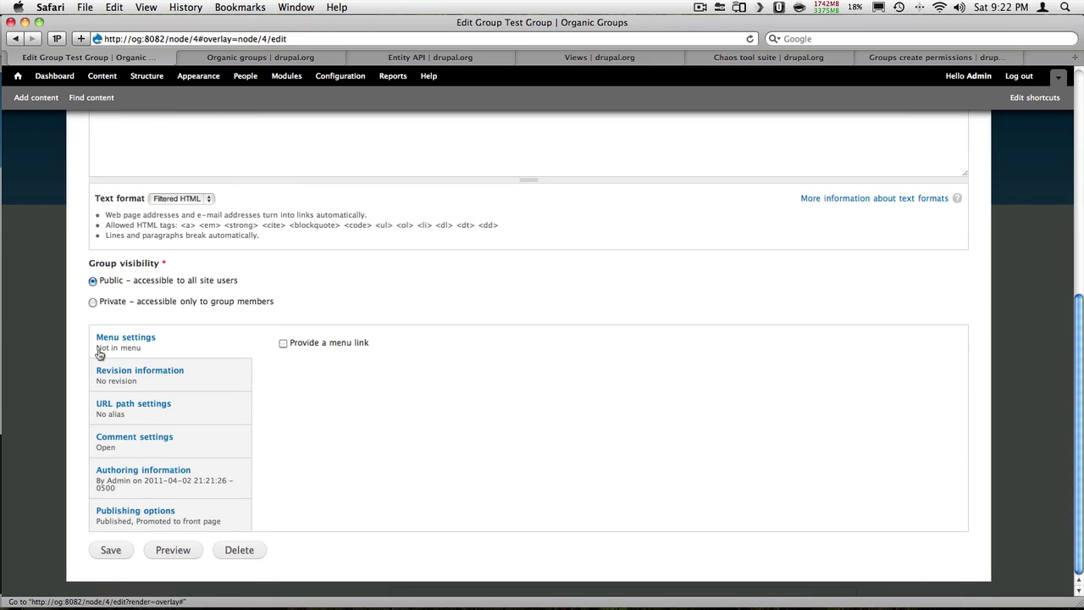
click(113, 551)
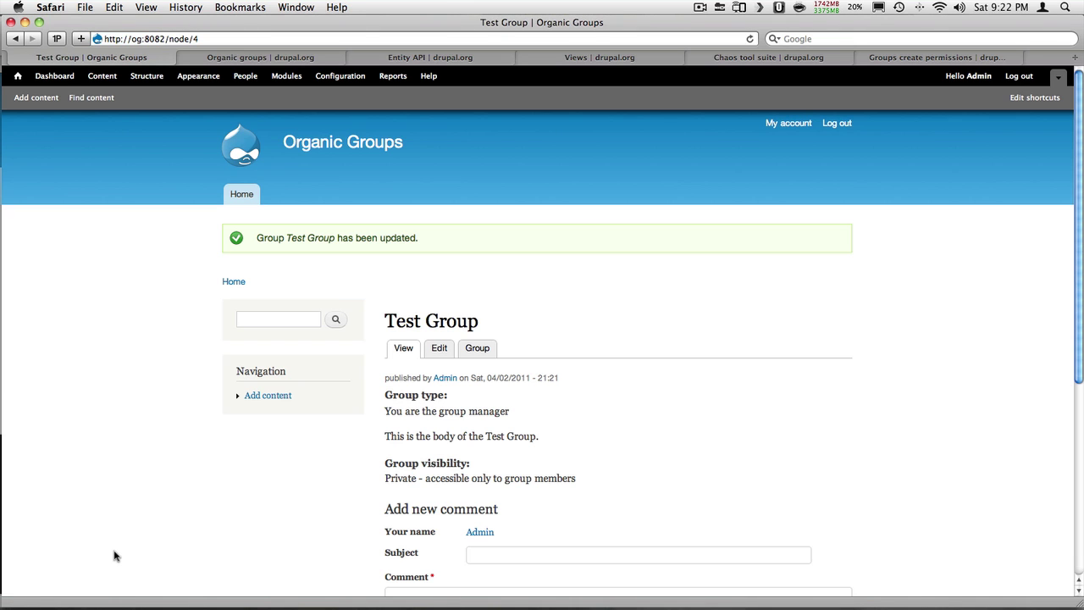
key(super+Tab)
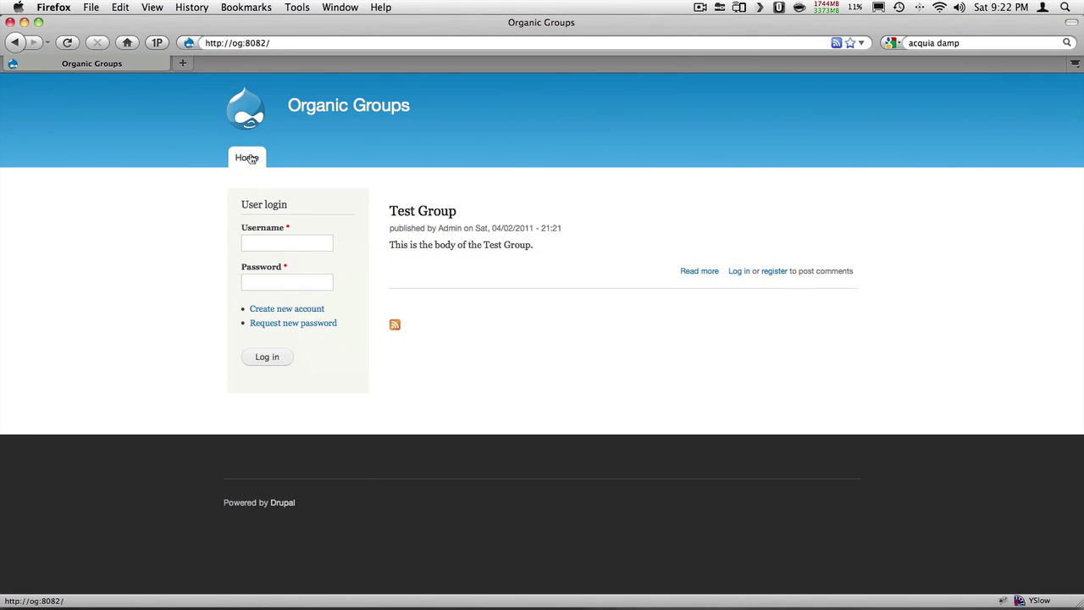
Reload the logged-out front page to confirm Test Group is no longer listed
click(250, 160)
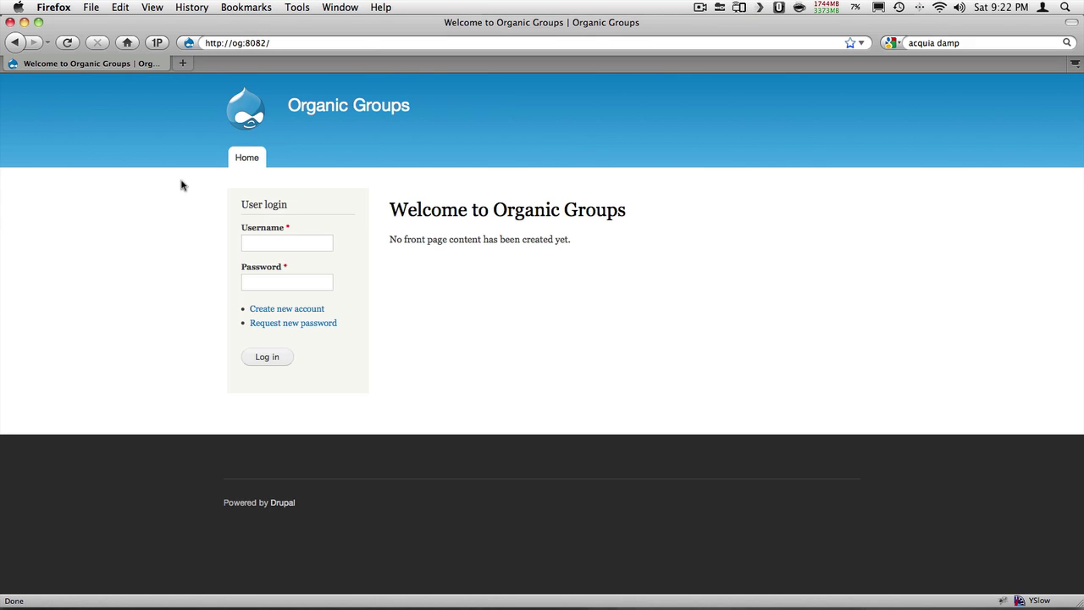
key(super+Tab)
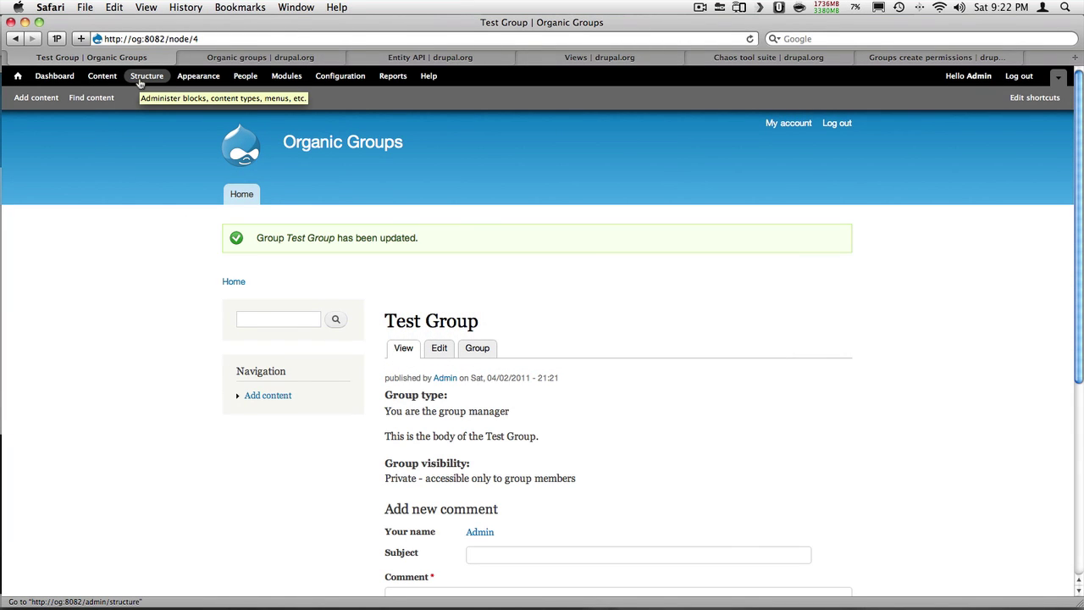
Edit the Article content type, select Group content type in its Group settings, and save
click(145, 76)
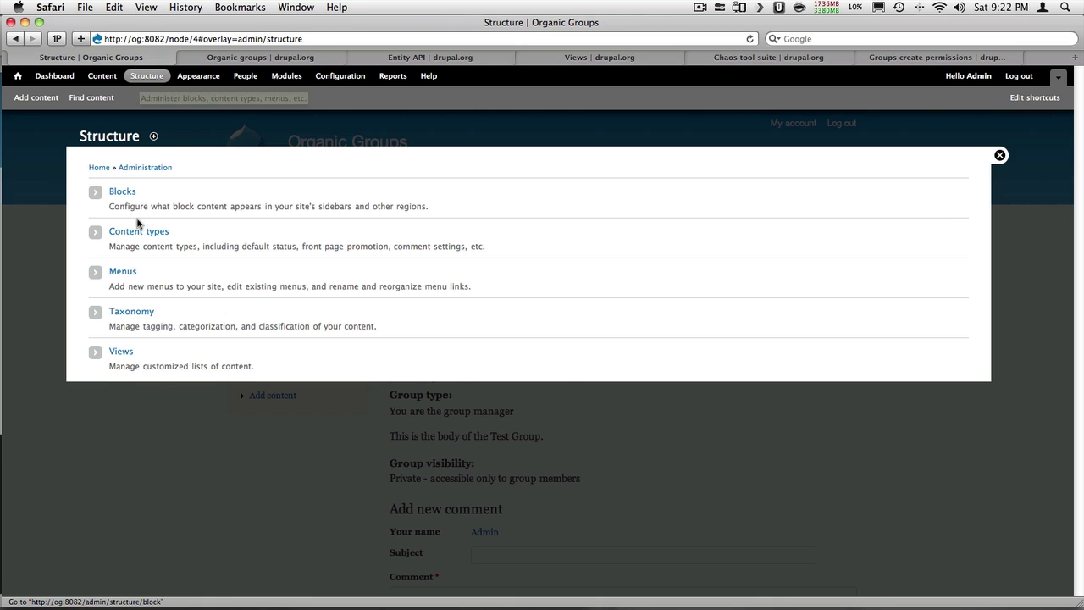
click(138, 232)
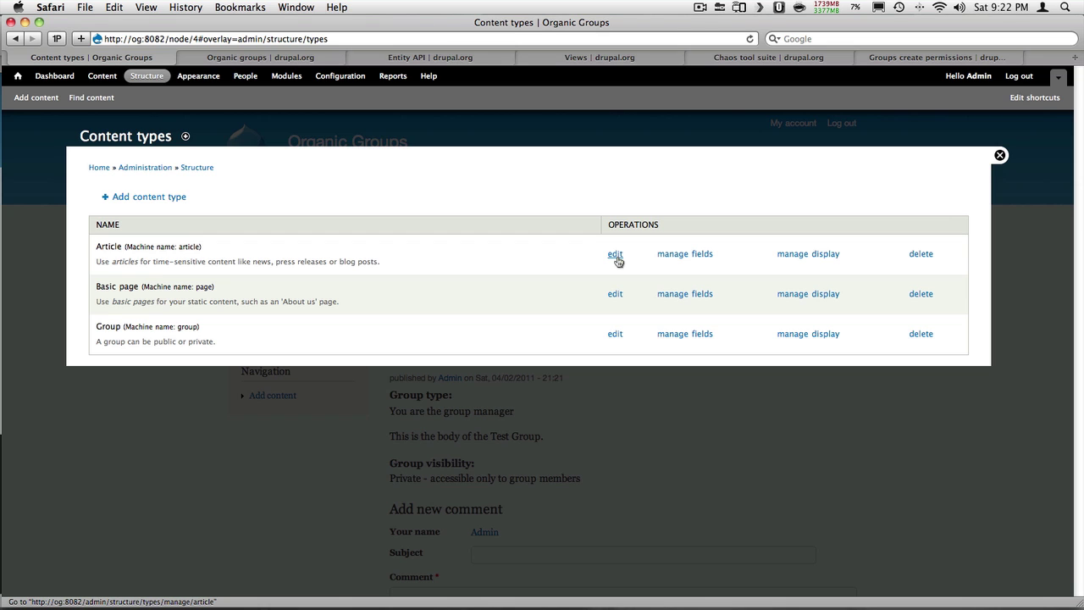
click(615, 255)
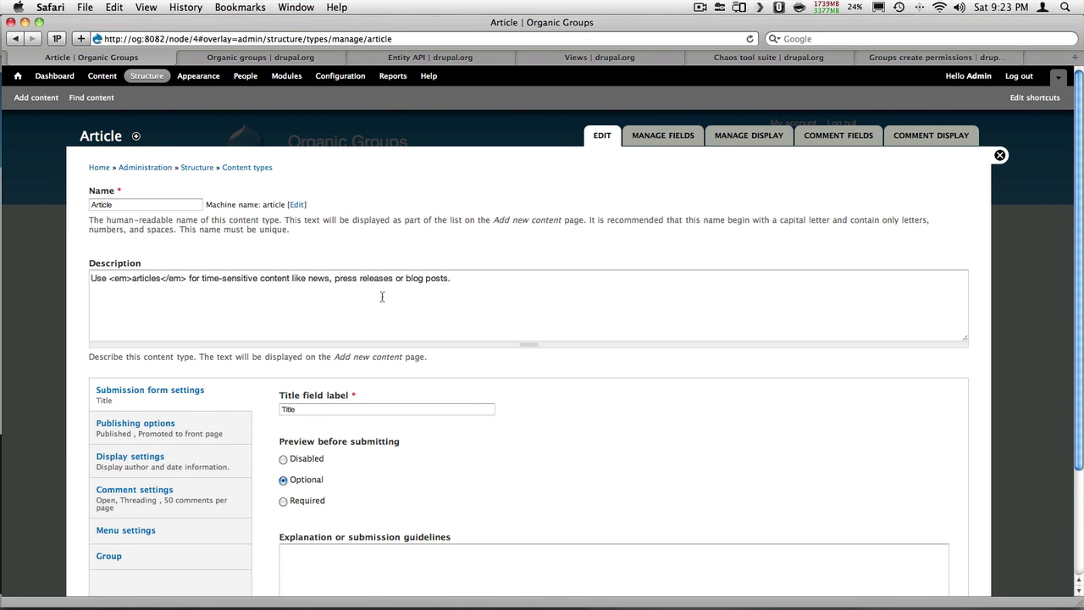
click(203, 553)
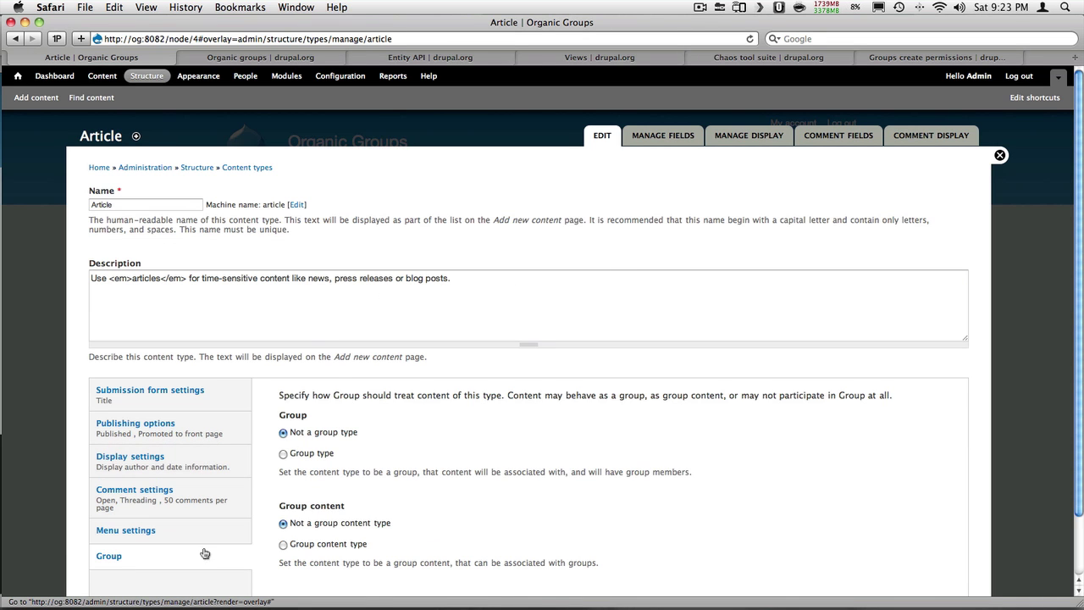
scroll(204, 550, down, 2)
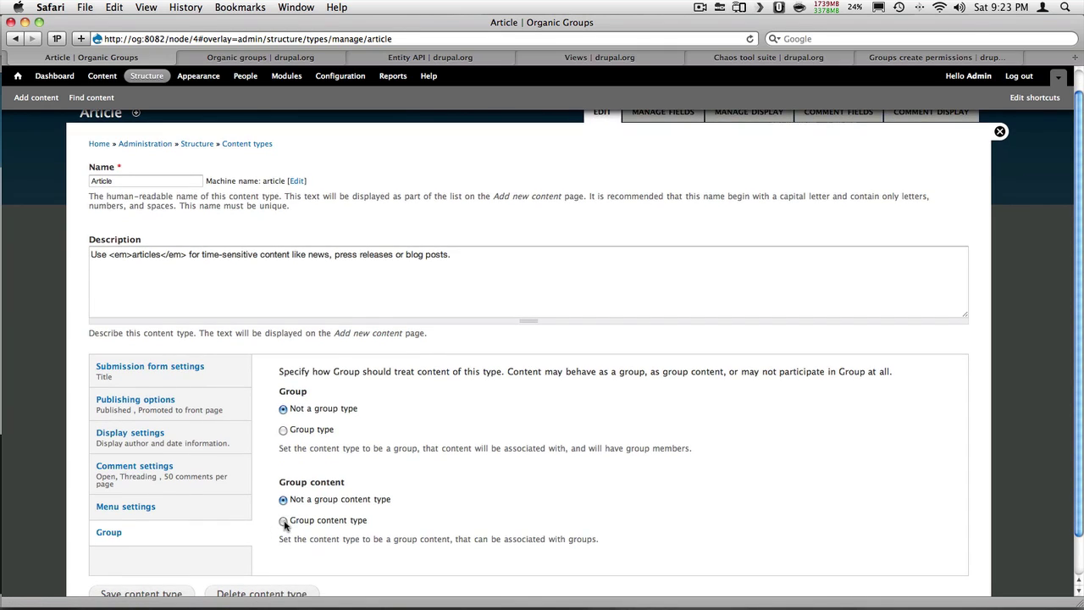
click(284, 523)
scroll(284, 526, down, 3)
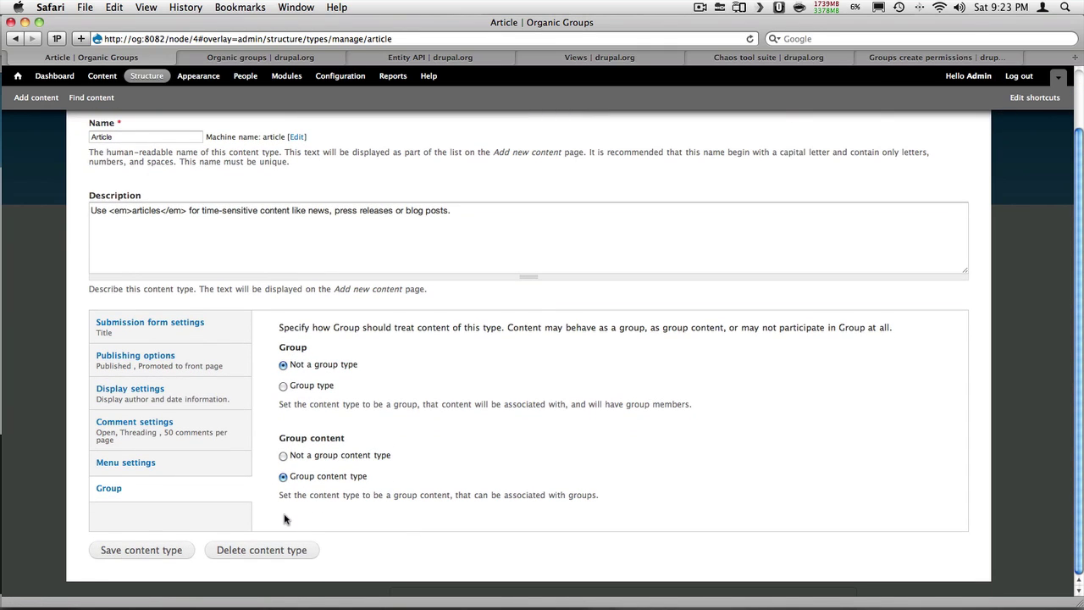
click(144, 551)
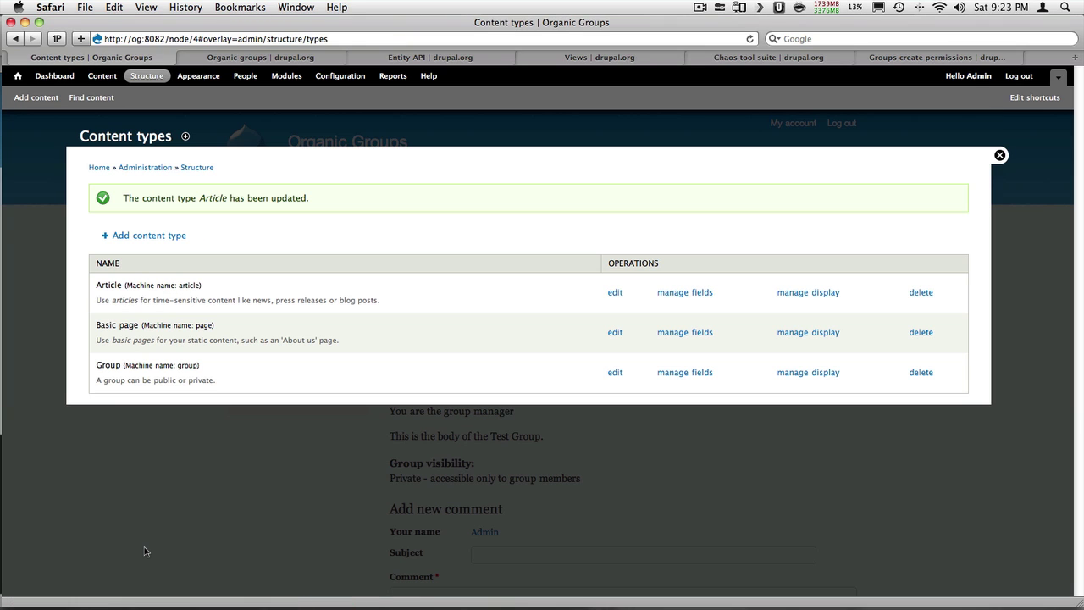
Create and publish an article titled 'Test Article' with a body, assigned to Test Group
click(37, 99)
click(122, 194)
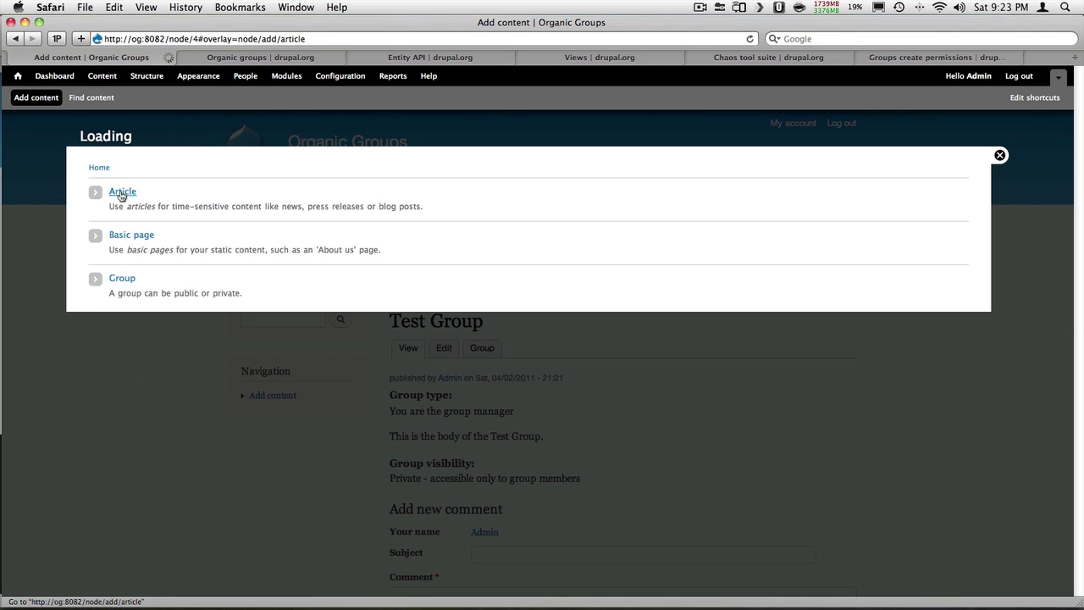
click(160, 207)
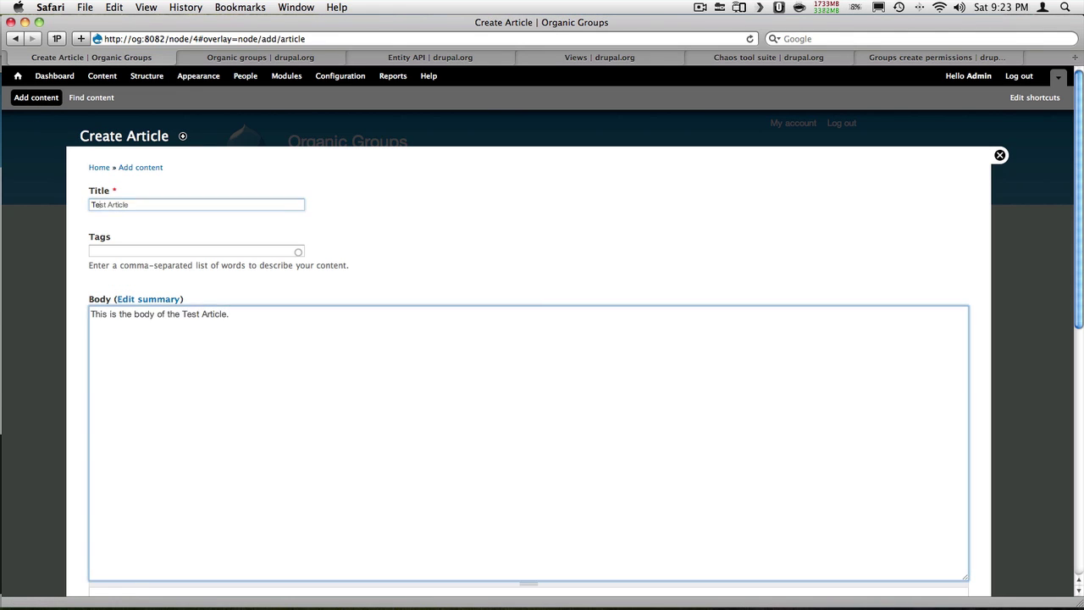
scroll(158, 210, down, 10)
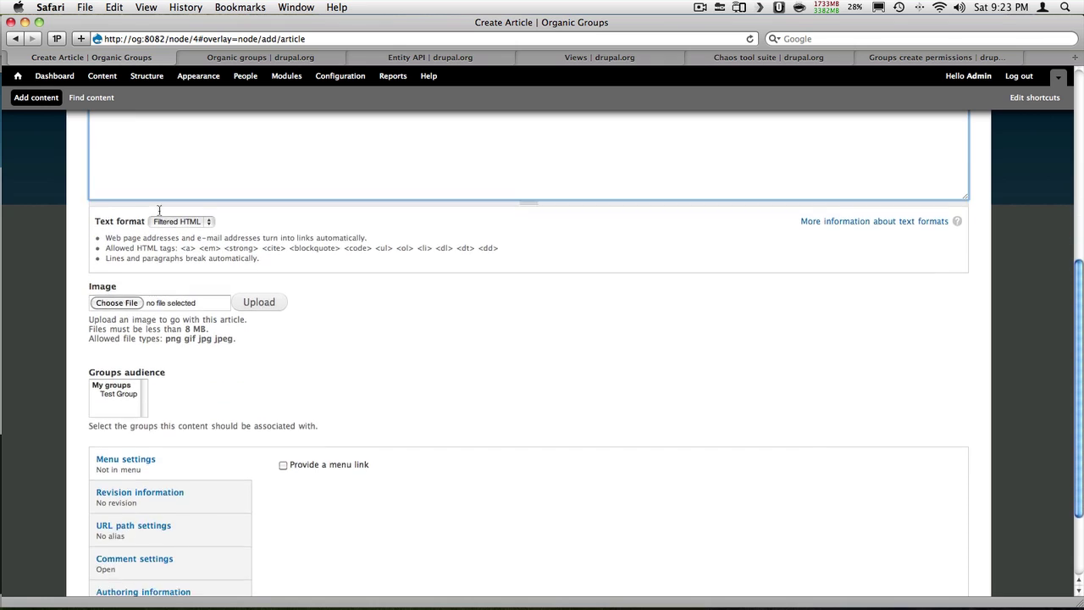
scroll(159, 212, down, 2)
click(116, 323)
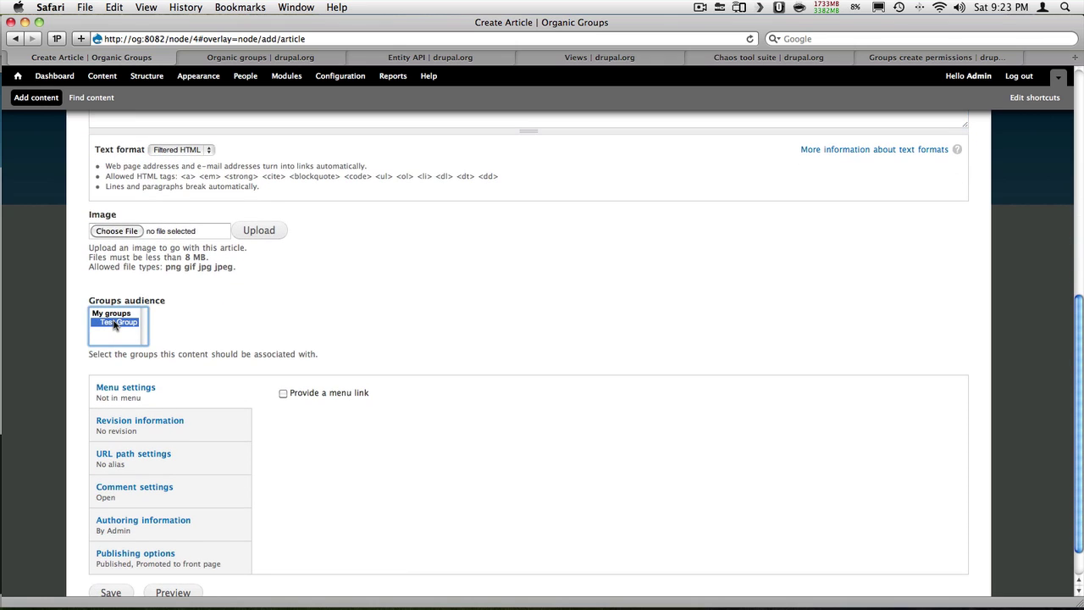
scroll(118, 327, down, 2)
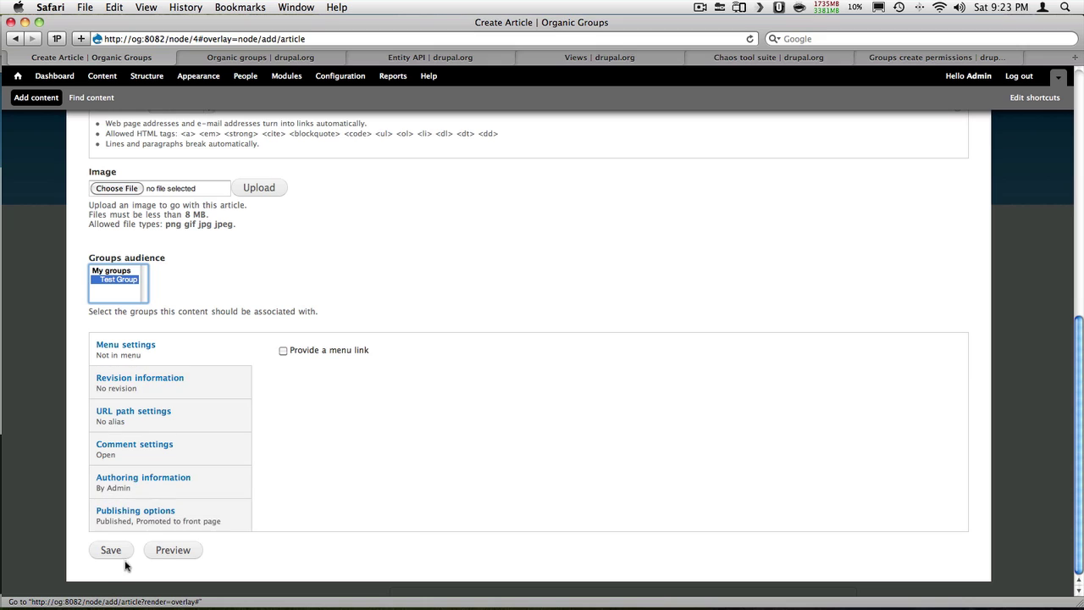
click(118, 555)
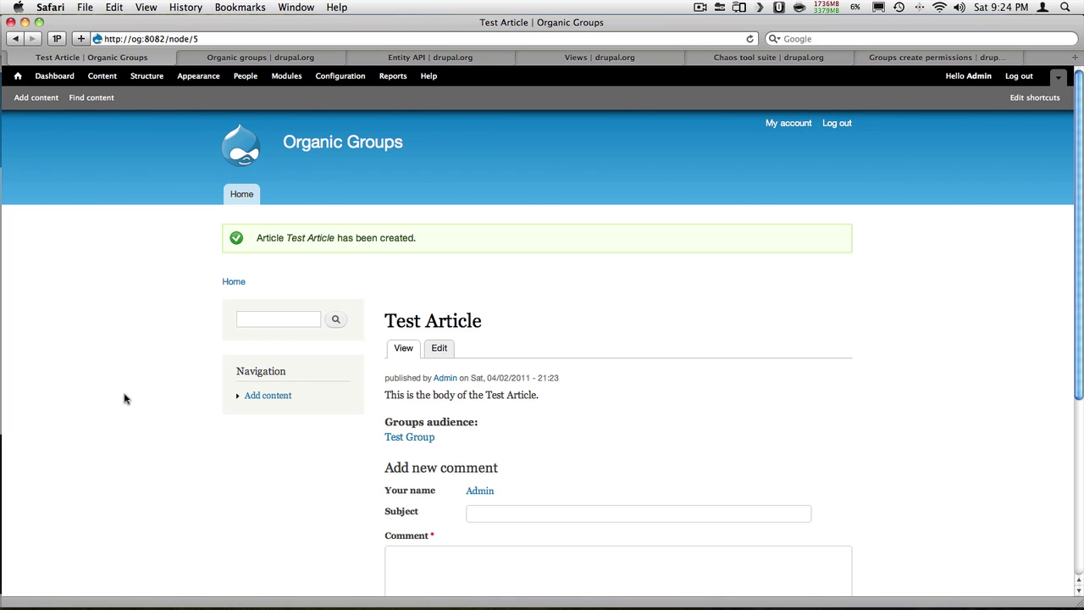
key(super+Tab)
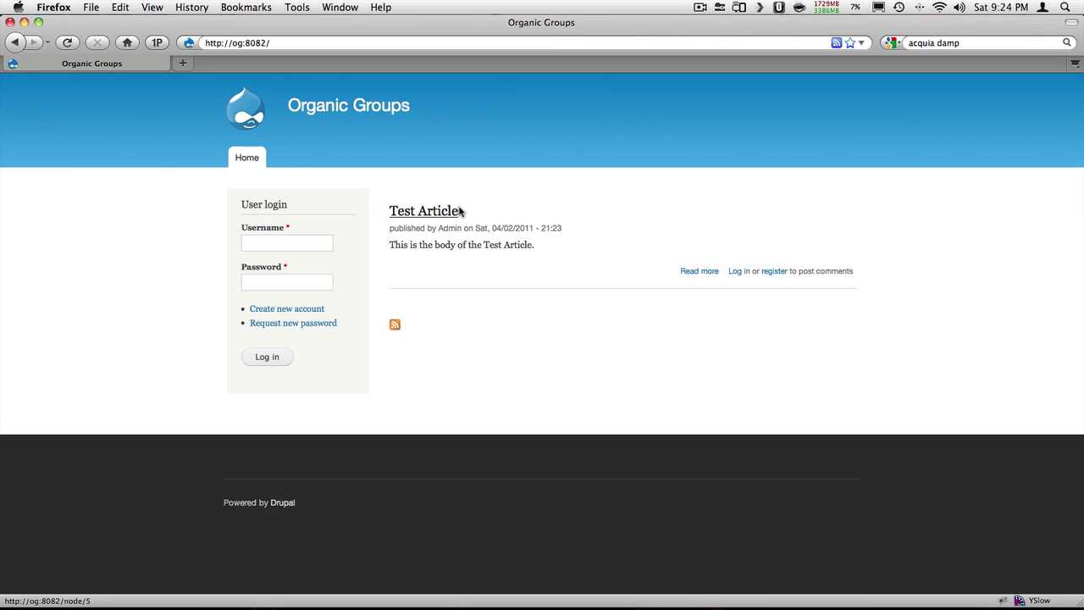
View Test Article's full page as a logged-out visitor, then open Configuration as administrator
click(444, 212)
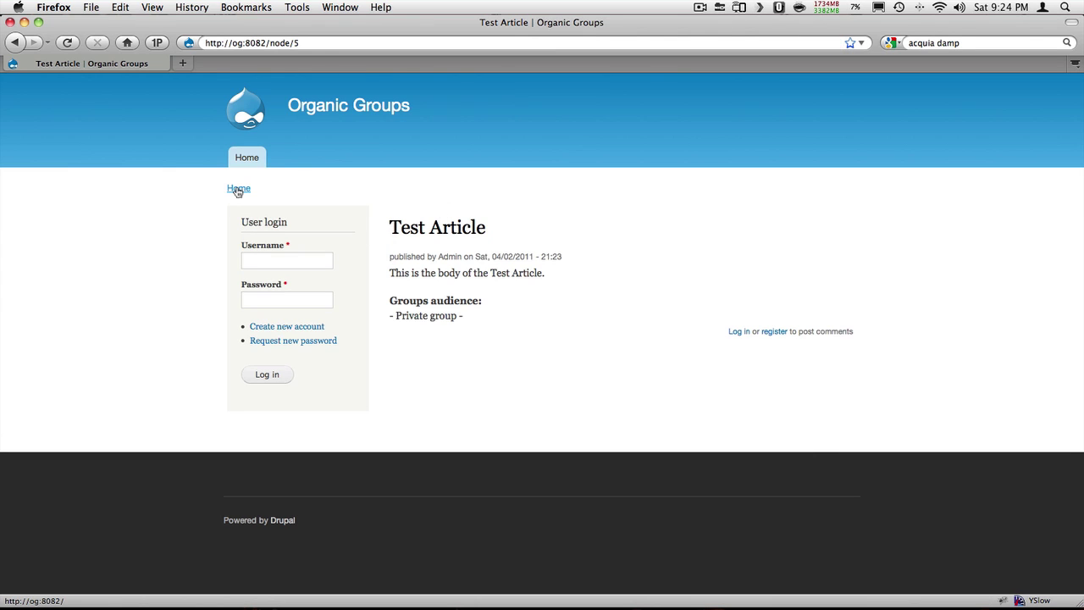
click(238, 189)
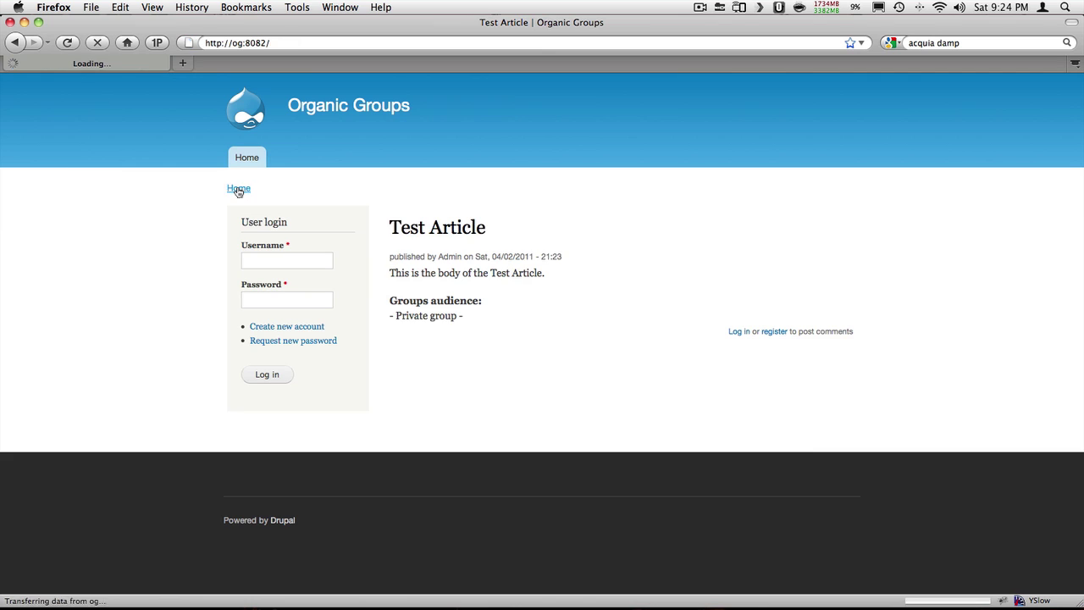
key(super+Tab)
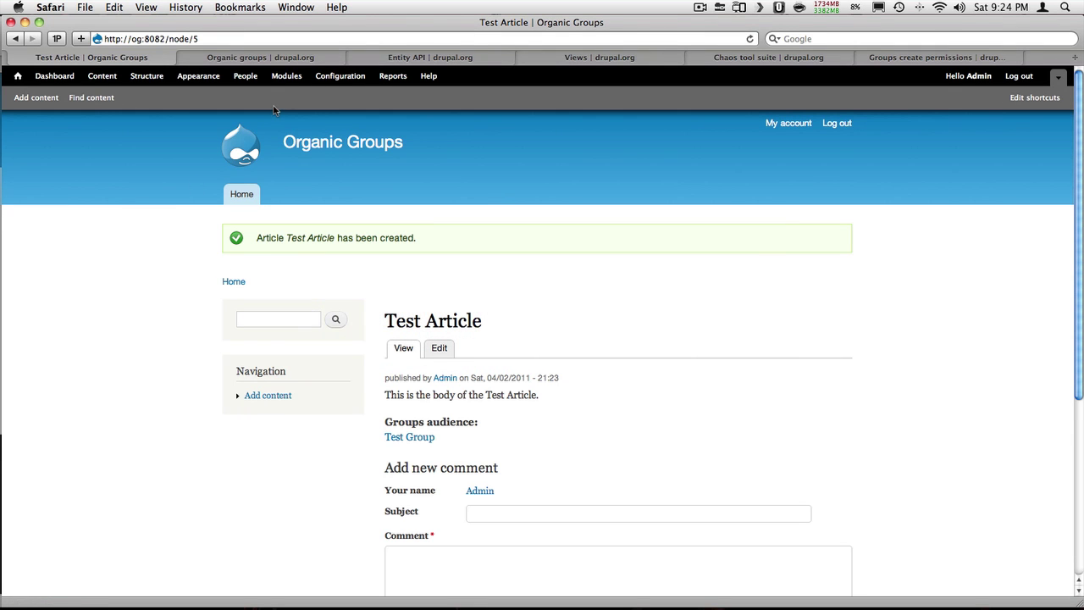
click(337, 76)
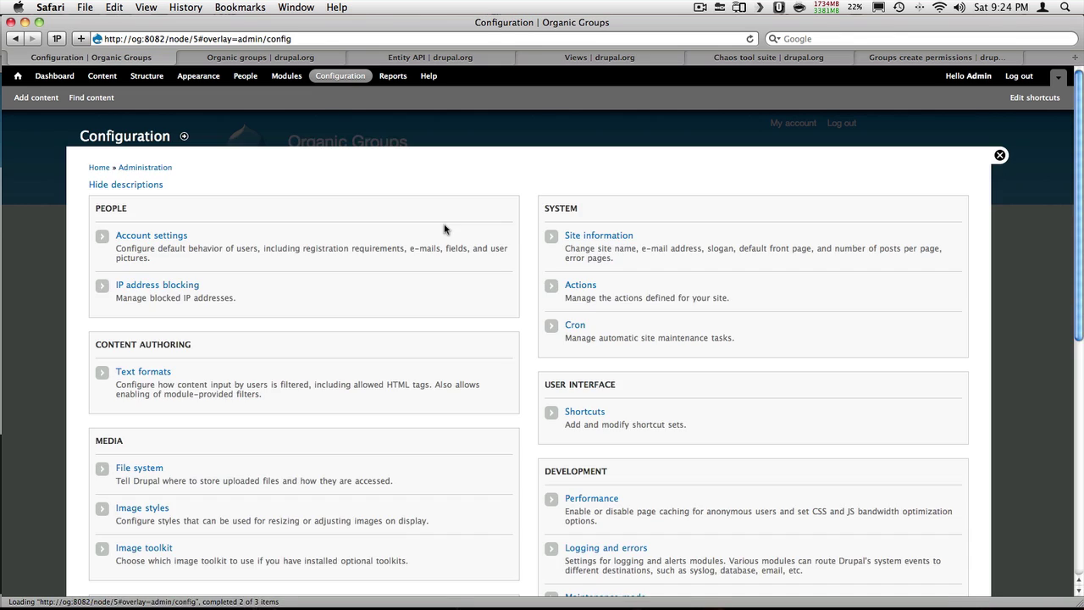
In Organic groups field settings, add the Group content visibility field to the Article bundle
scroll(611, 279, down, 10)
click(611, 275)
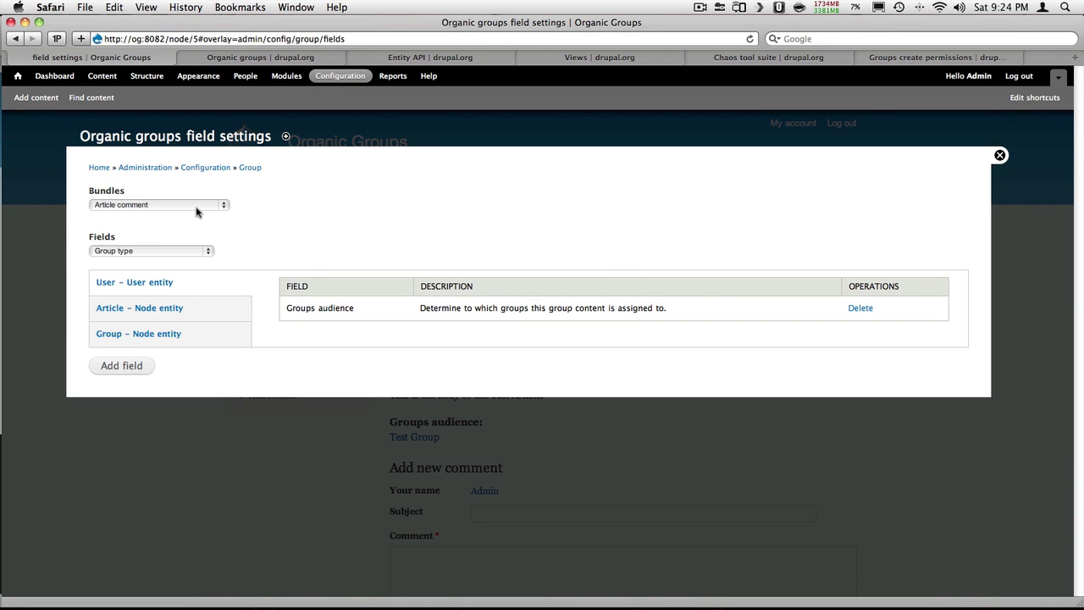
click(197, 208)
click(181, 252)
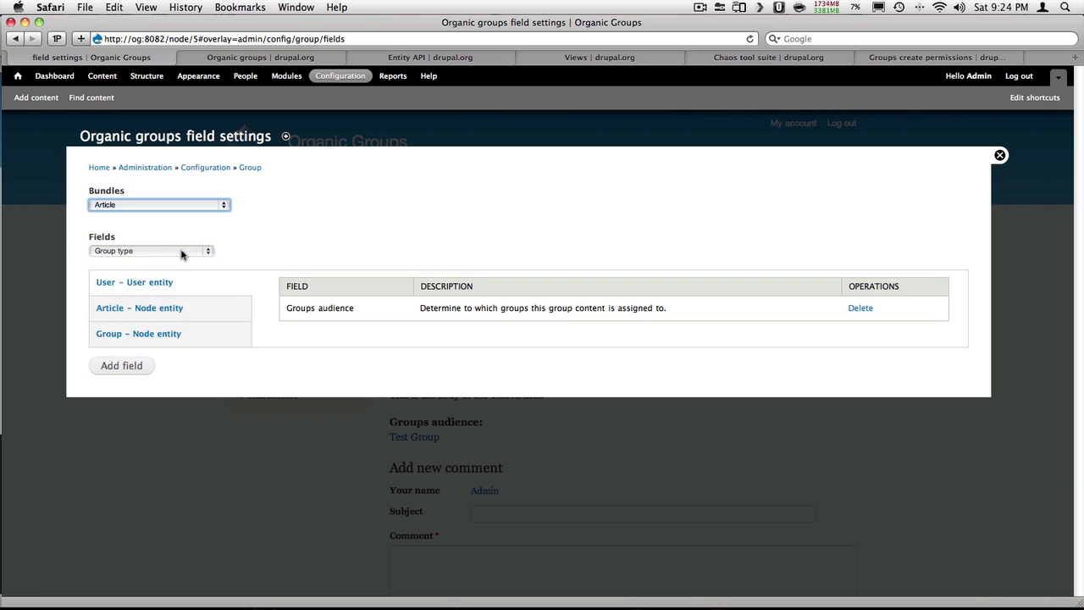
click(180, 252)
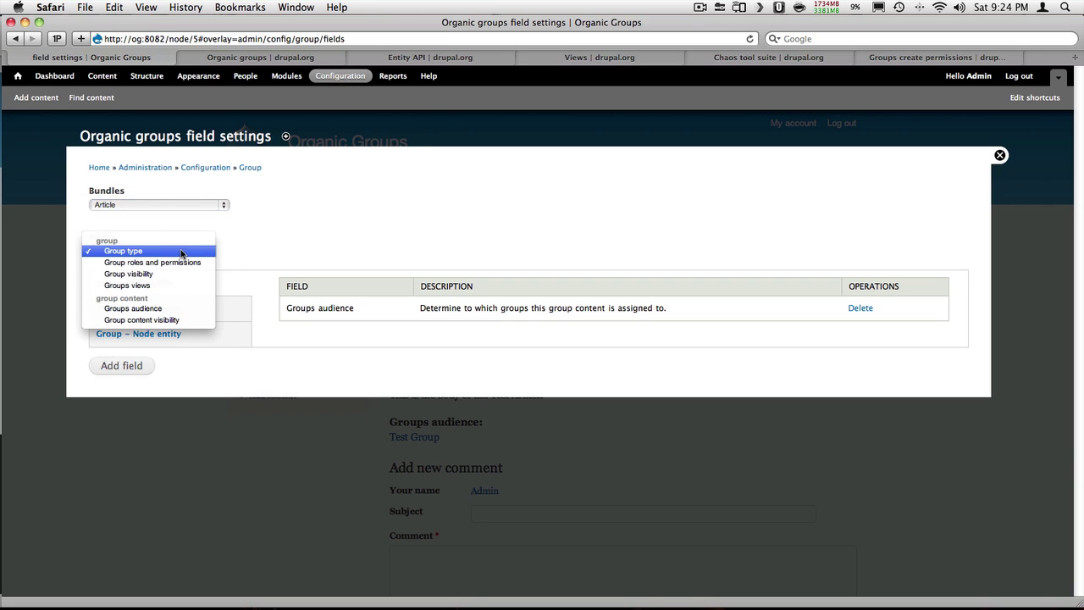
click(194, 321)
click(122, 368)
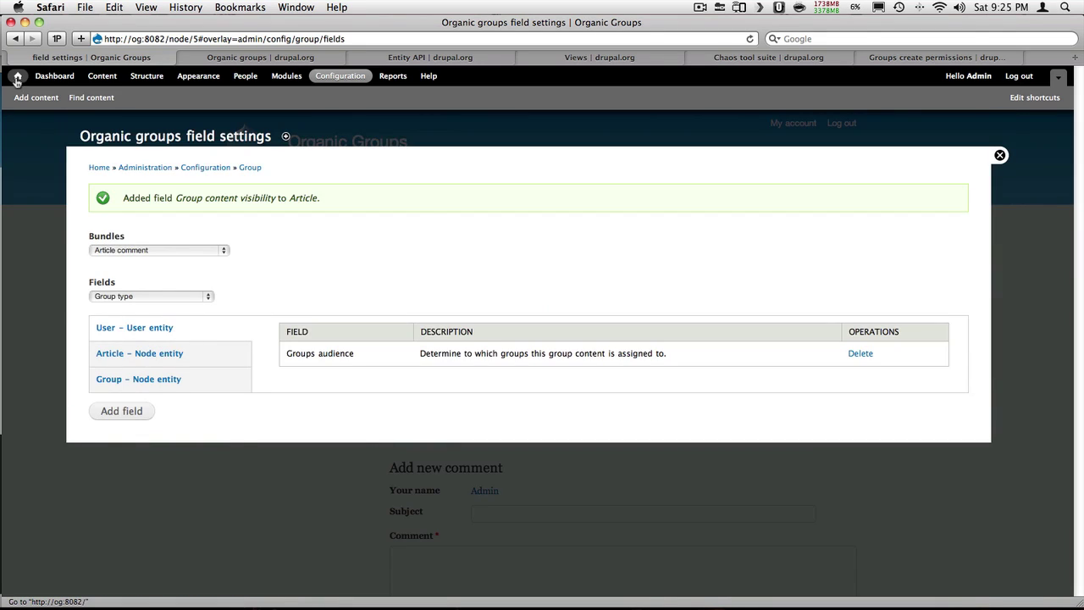
Edit Test Article and save its group content visibility as Private
click(17, 78)
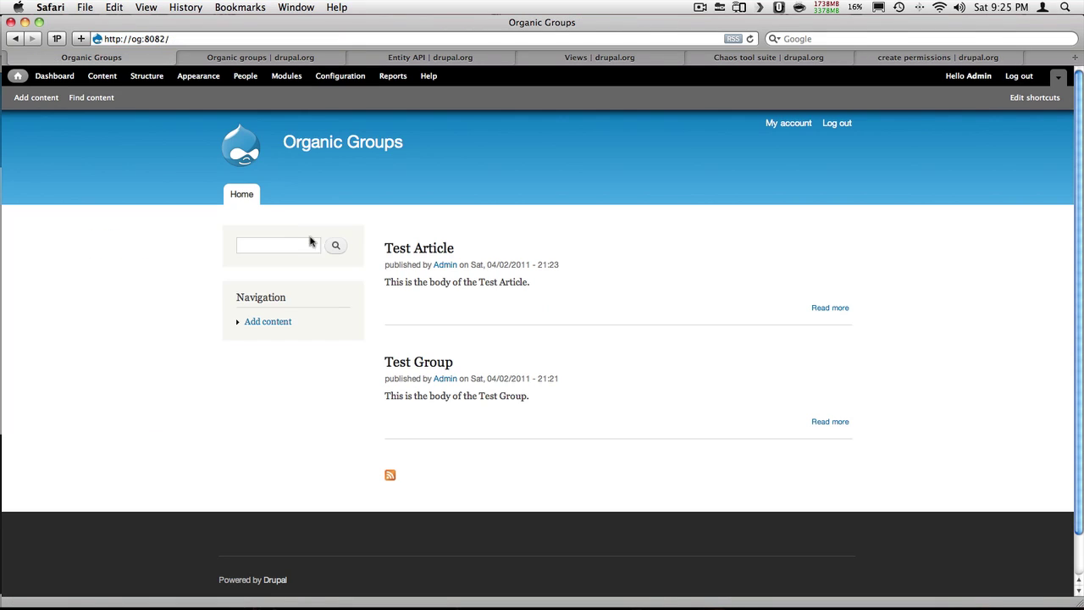
mouse_move(683, 250)
click(837, 244)
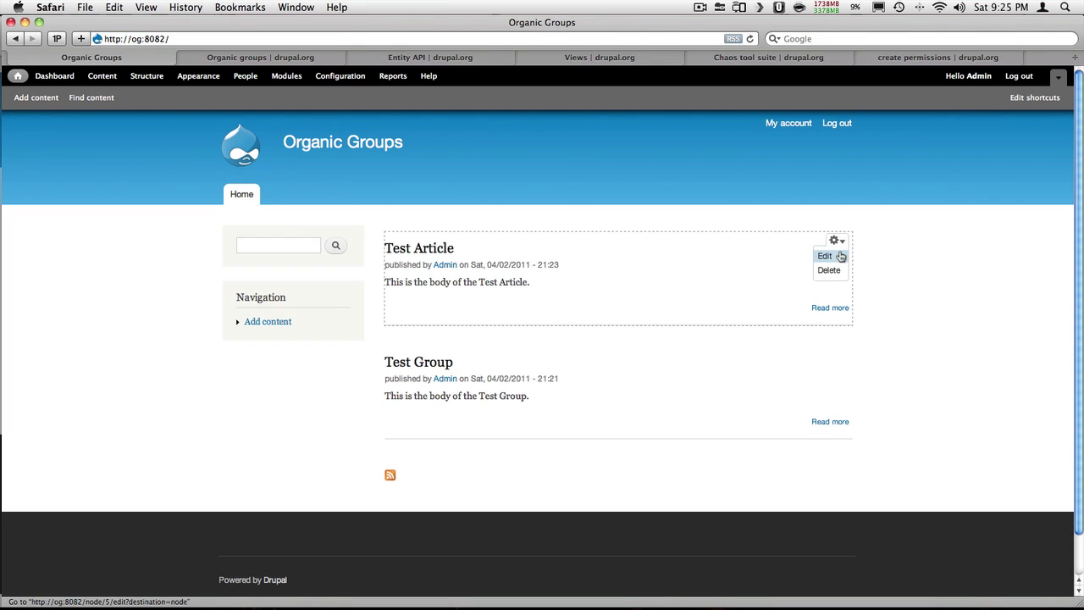
click(831, 258)
scroll(271, 336, down, 10)
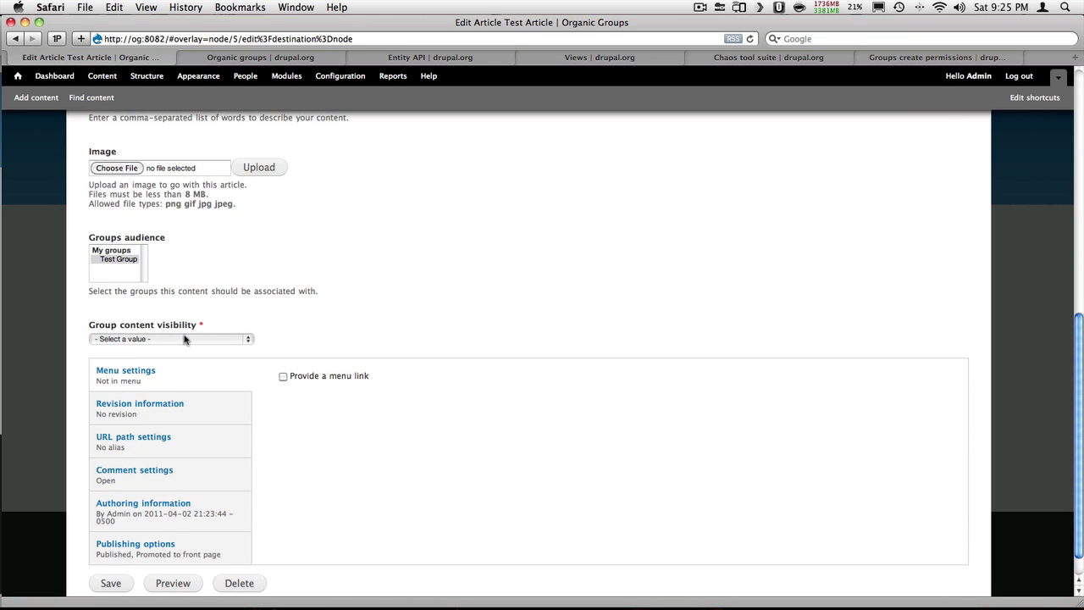
click(187, 339)
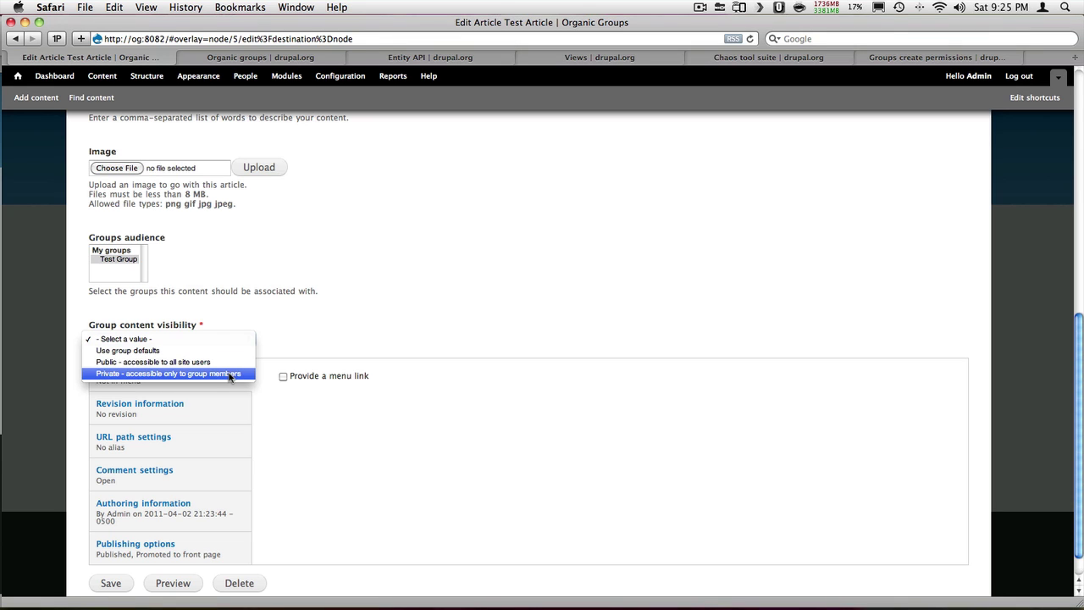
click(228, 375)
scroll(225, 386, down, 1)
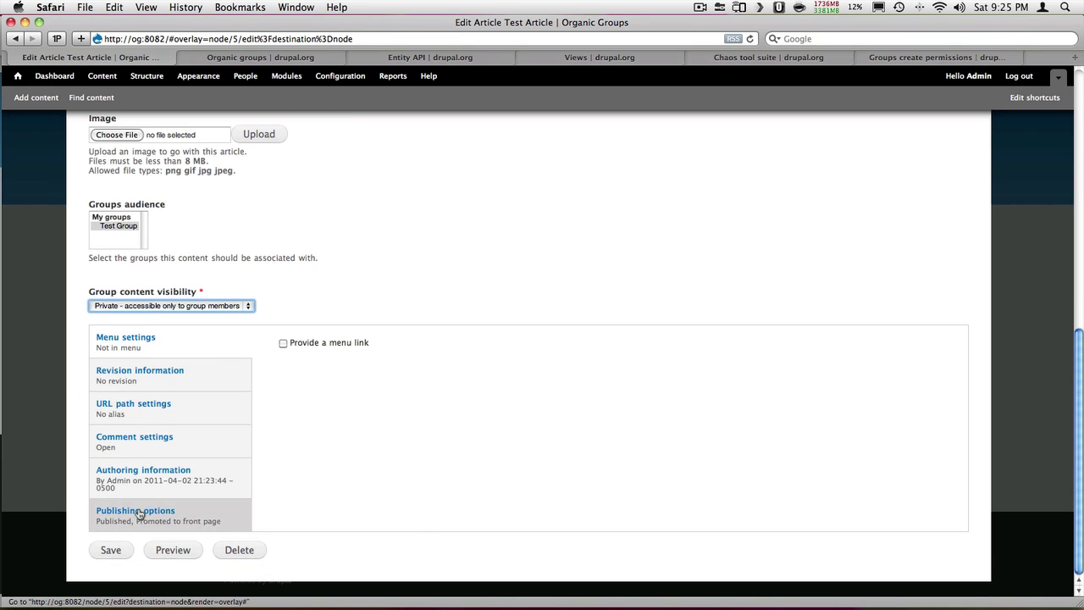
click(113, 550)
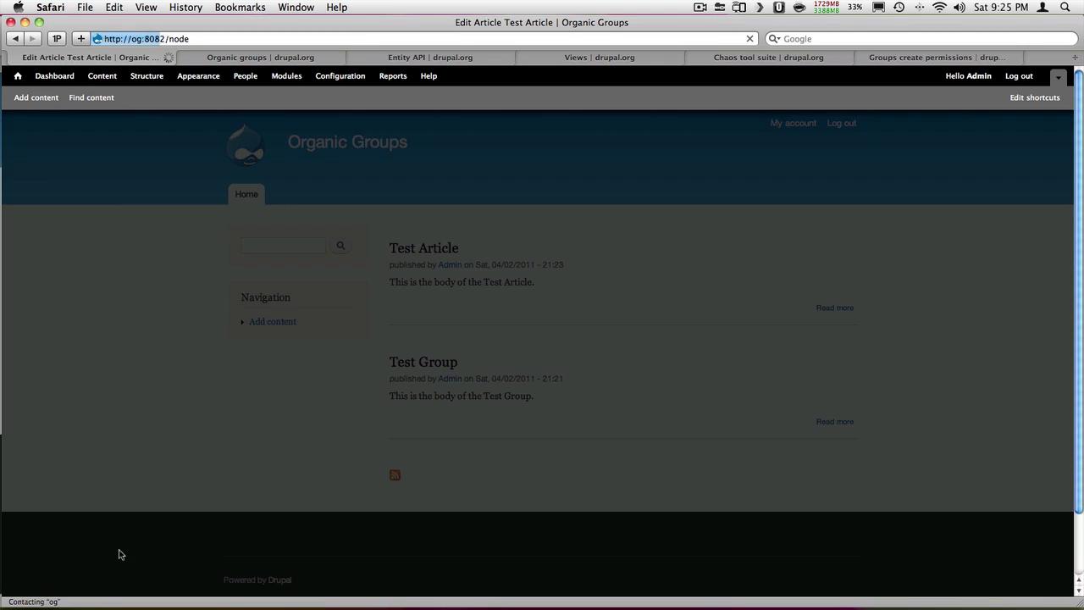
key(super+Tab)
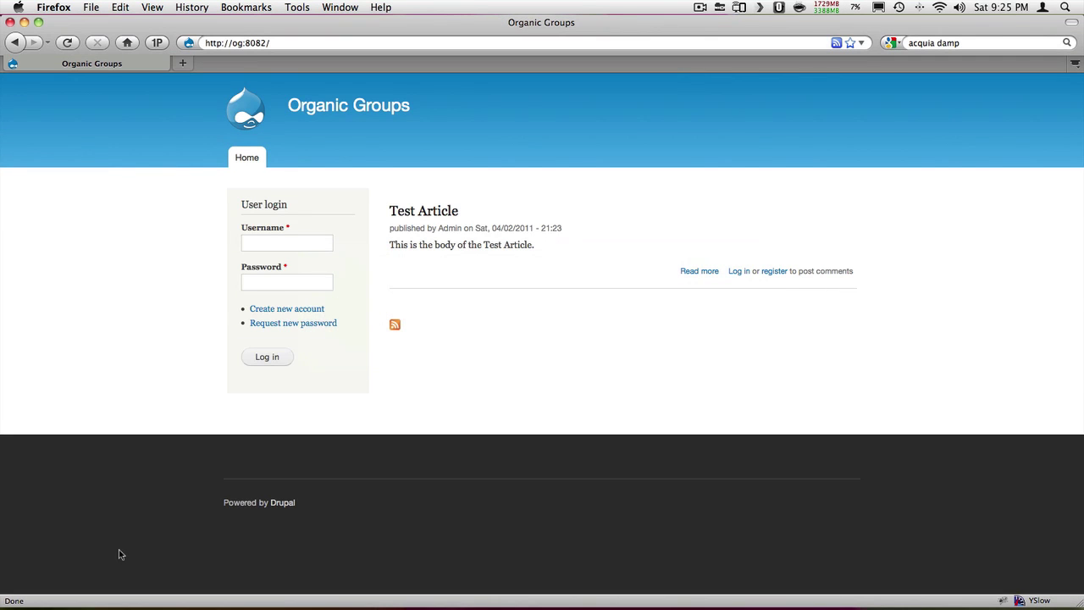
Reload the visitor's front page to confirm it is now empty, then return to the administrator's browser
key(super+r)
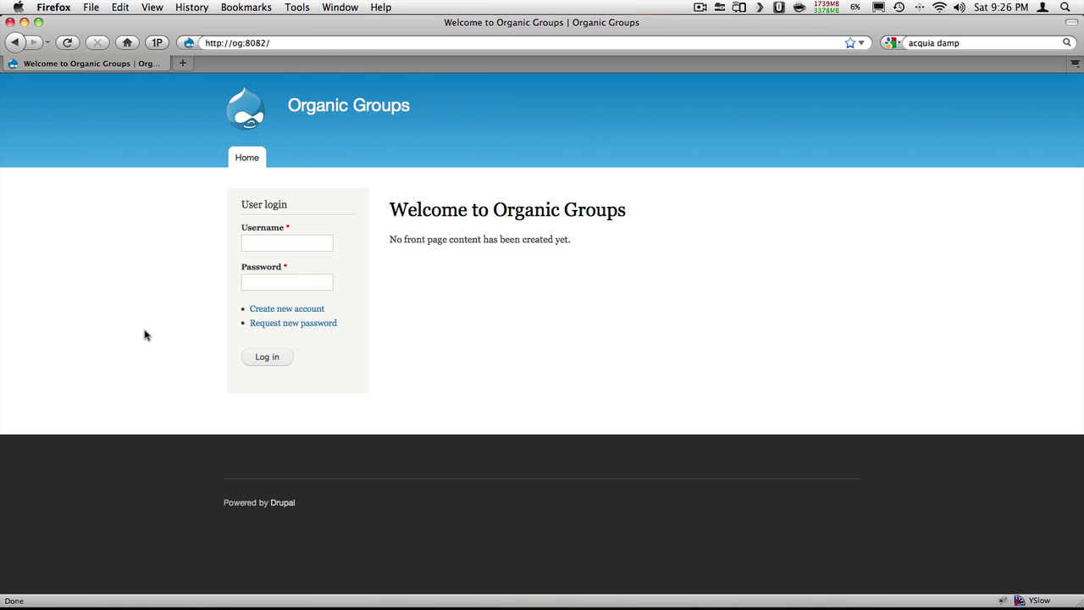
key(super+Tab)
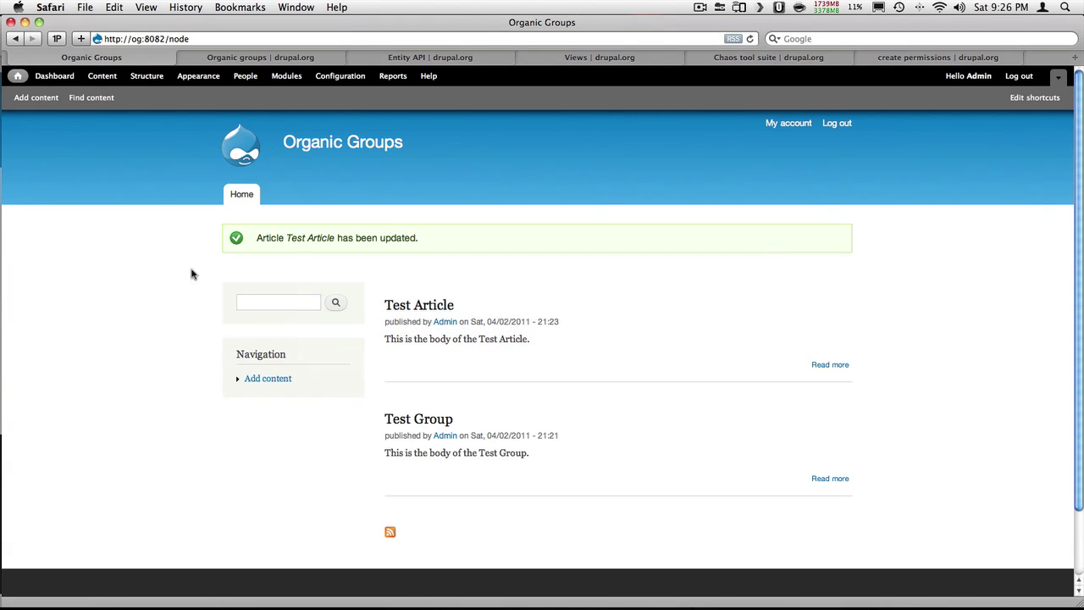
Edit Test Group and save its group visibility as Public
click(840, 414)
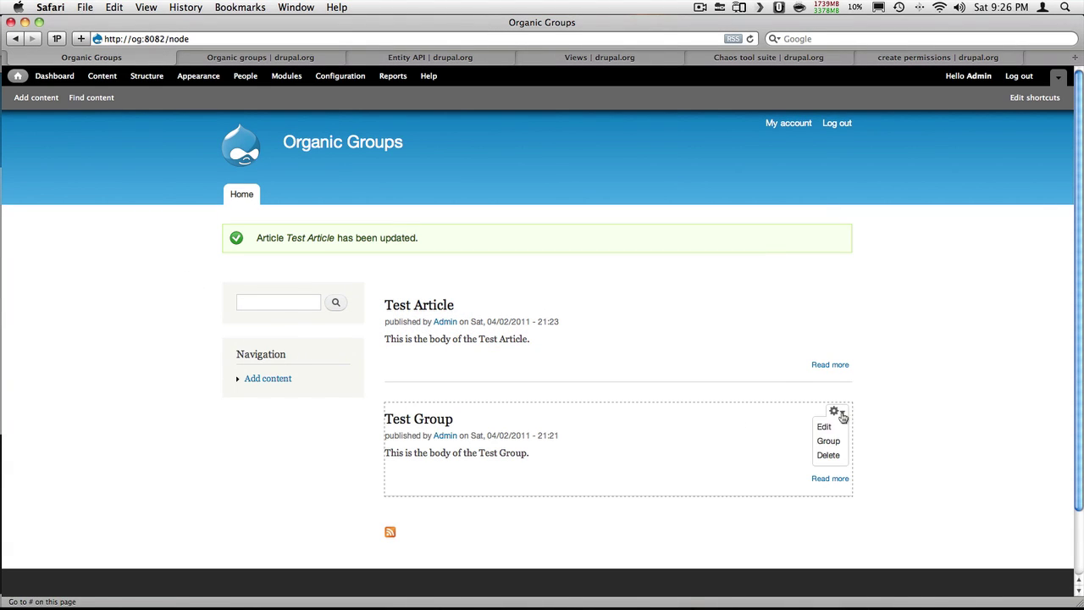
click(823, 427)
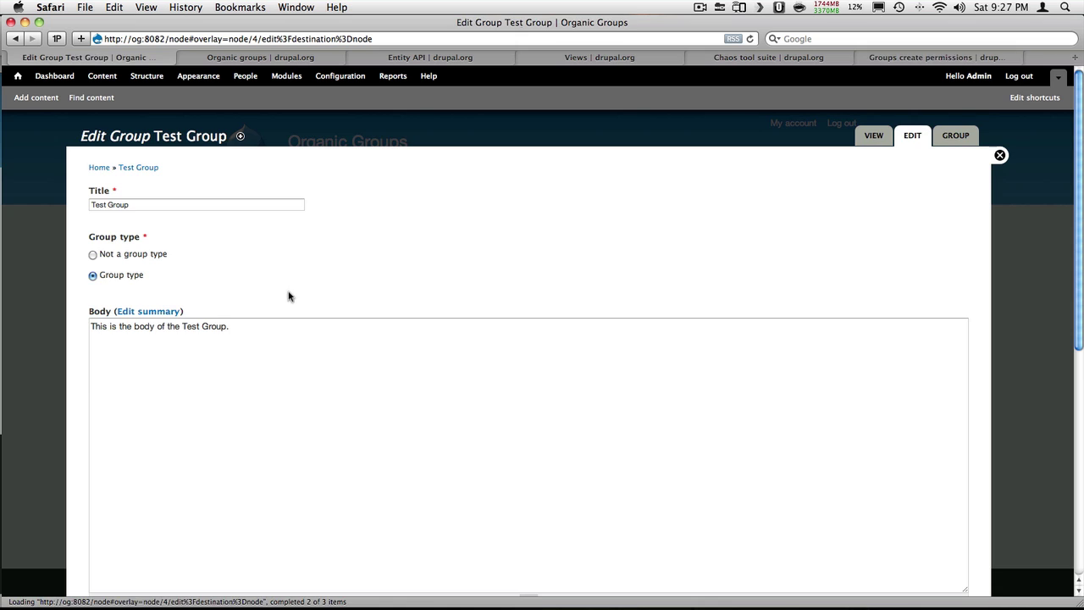
scroll(162, 304, down, 5)
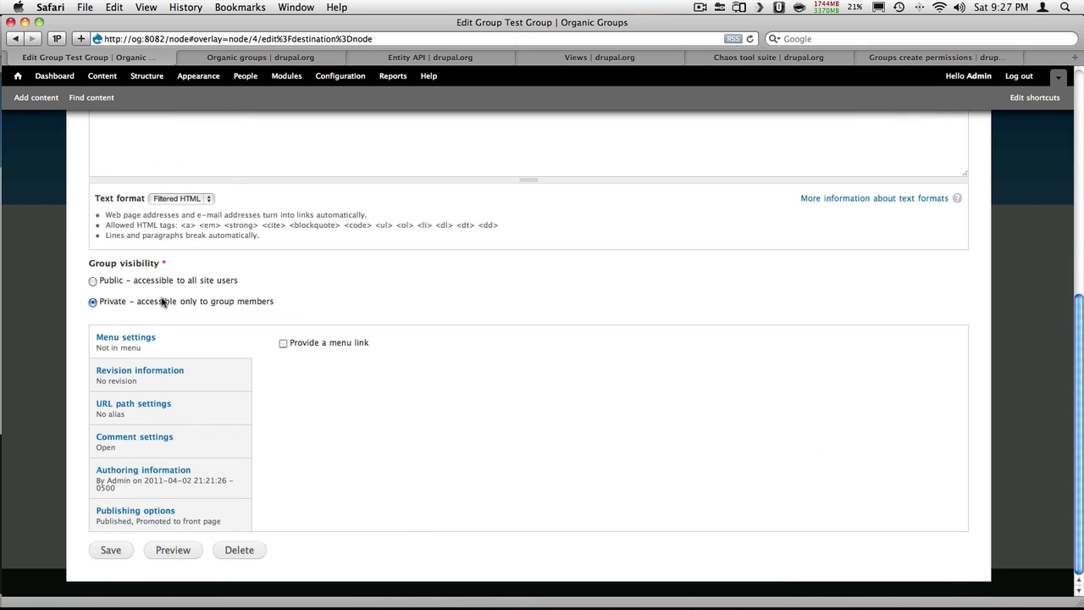
click(93, 280)
click(118, 558)
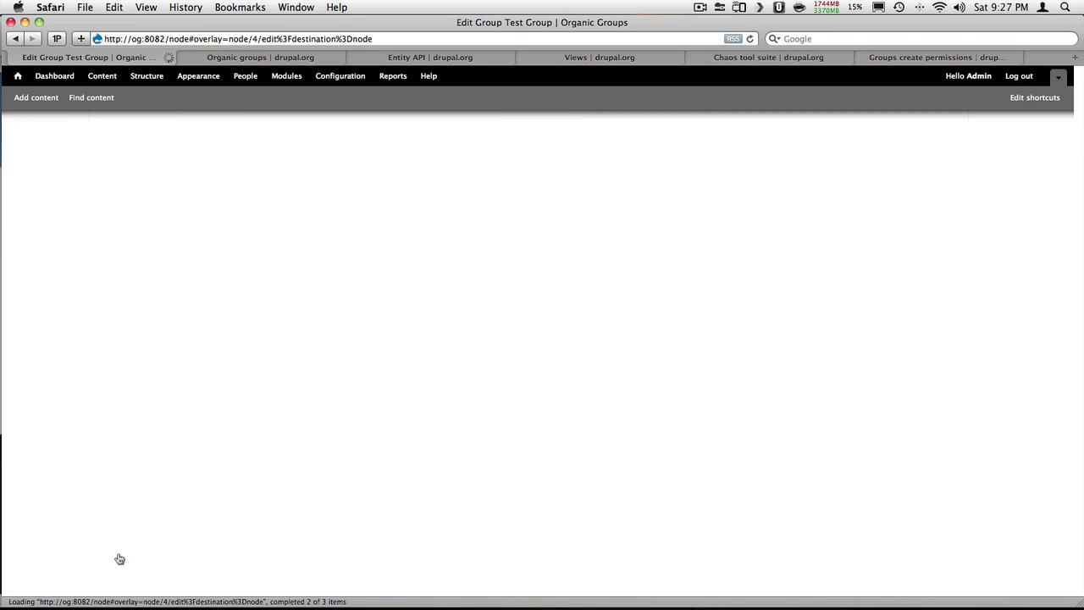
Reload the logged-out front page and open Test Group as a visitor
key(super+Tab)
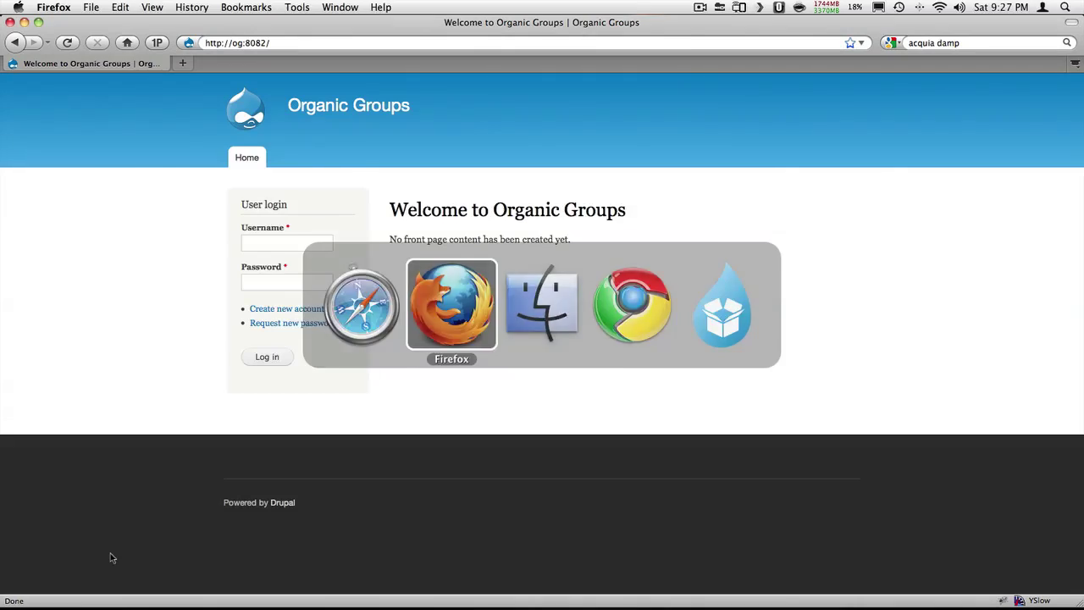
key(super+r)
click(449, 214)
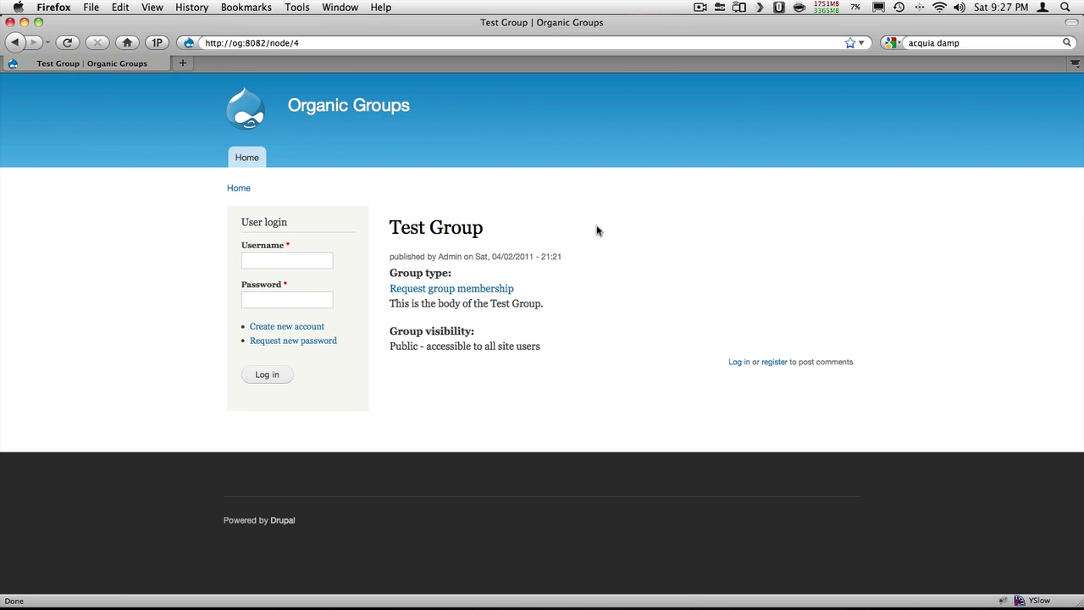
key(super+Tab)
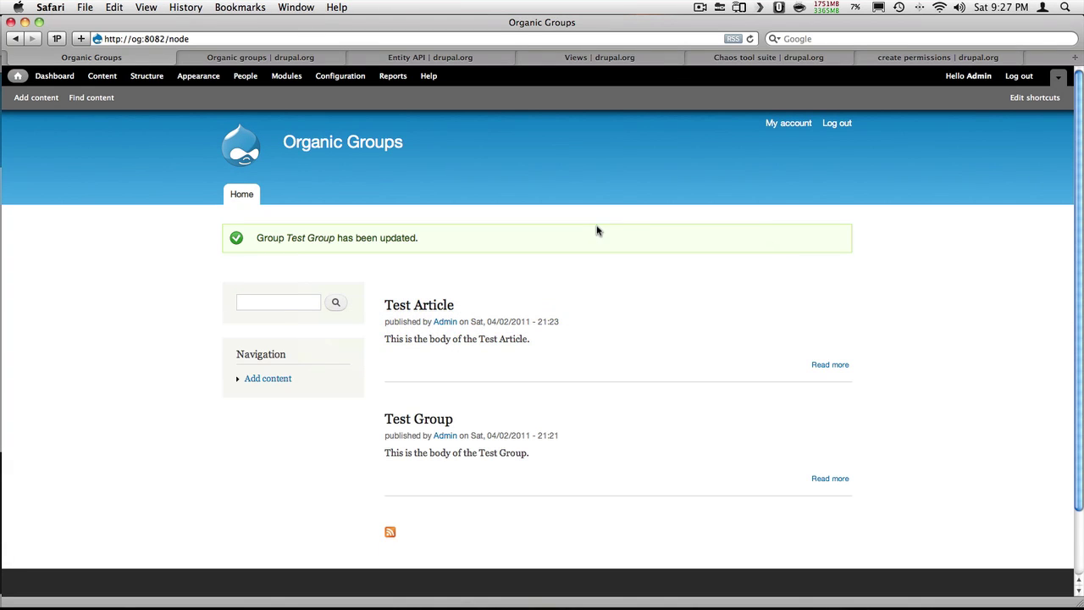
Open Test Group from the front page and scroll through its node page
click(426, 418)
scroll(539, 317, down, 5)
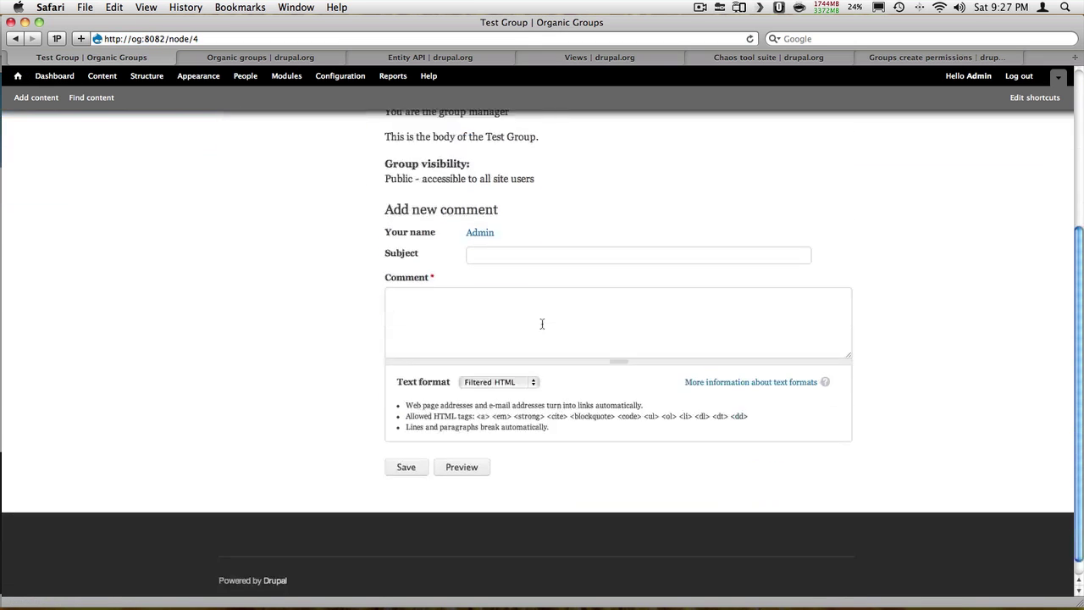
scroll(542, 324, up, 3)
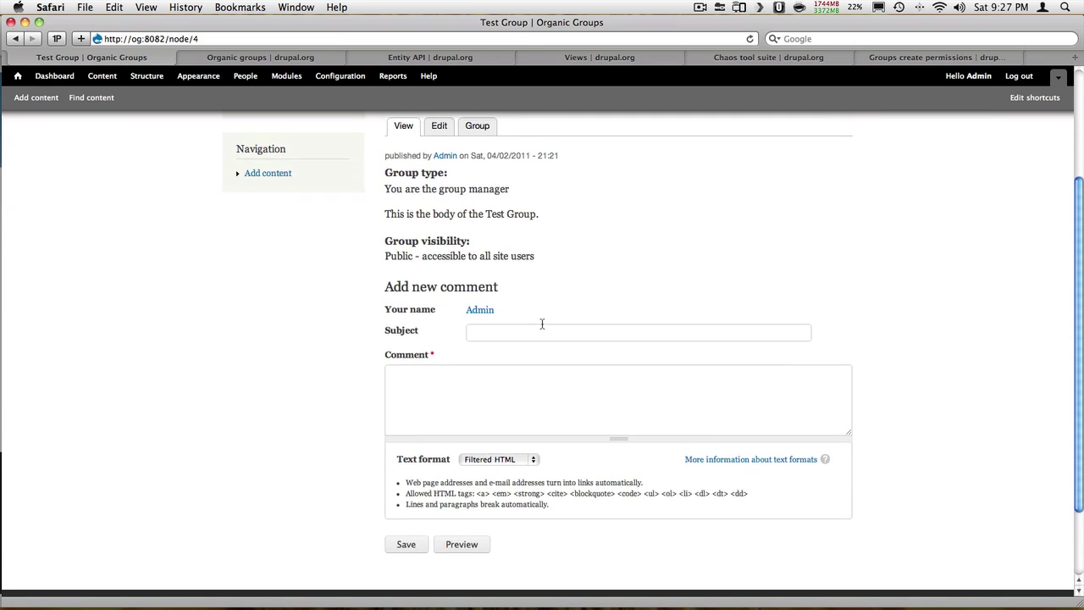
scroll(542, 326, up, 1)
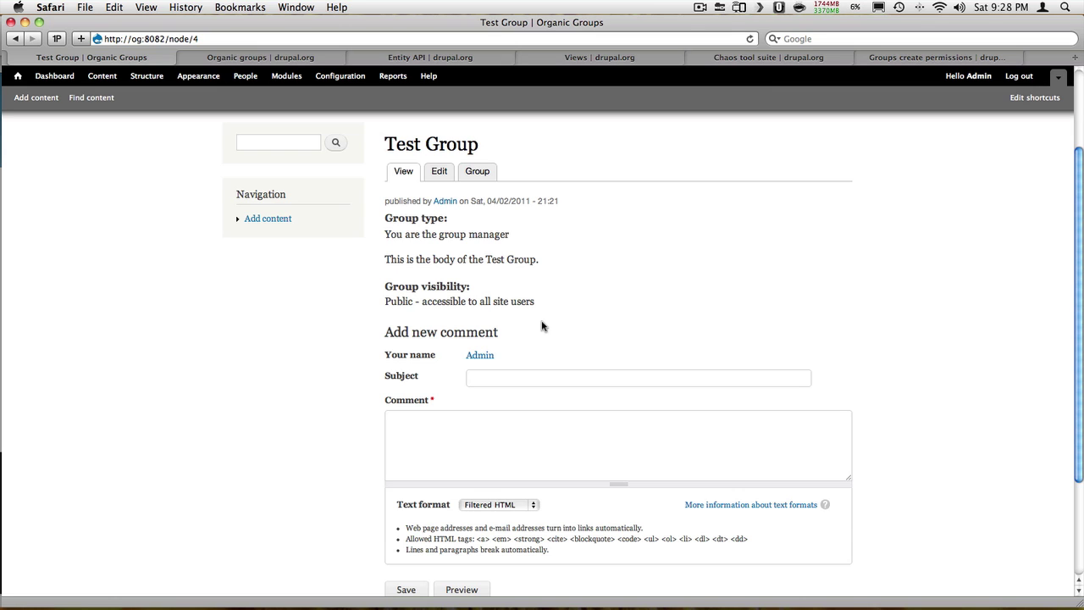
From Configuration, add the Groups views field to the Group bundle in Organic groups field settings
click(332, 79)
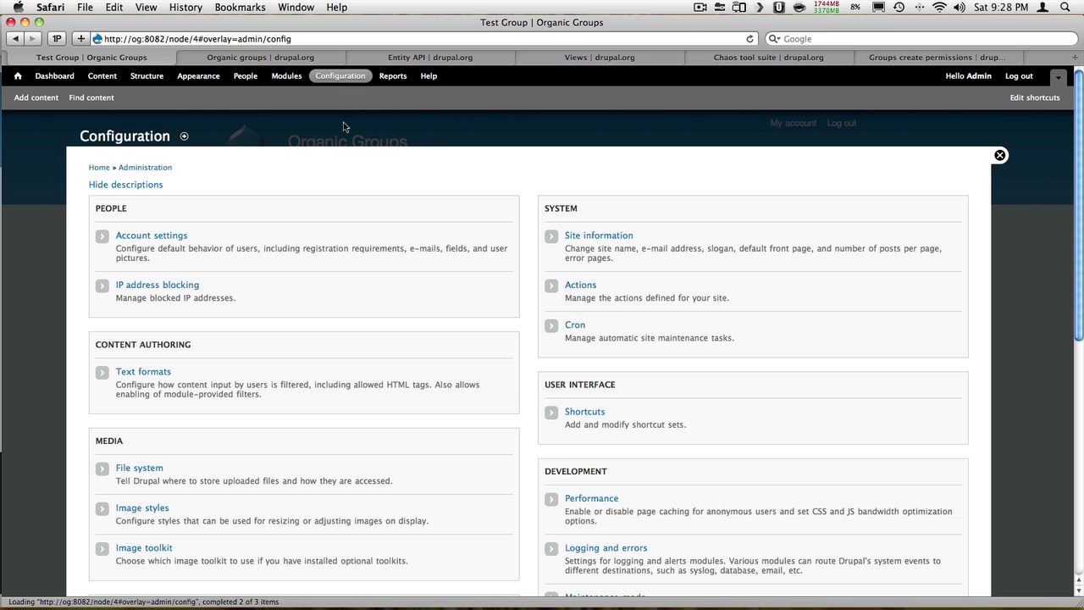
scroll(610, 318, down, 10)
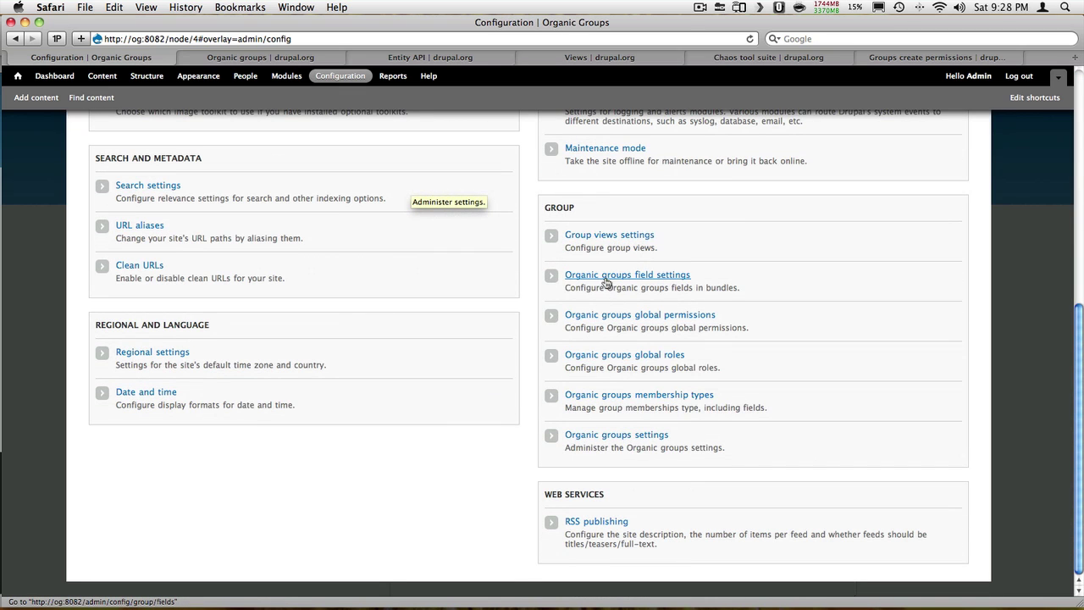
click(607, 279)
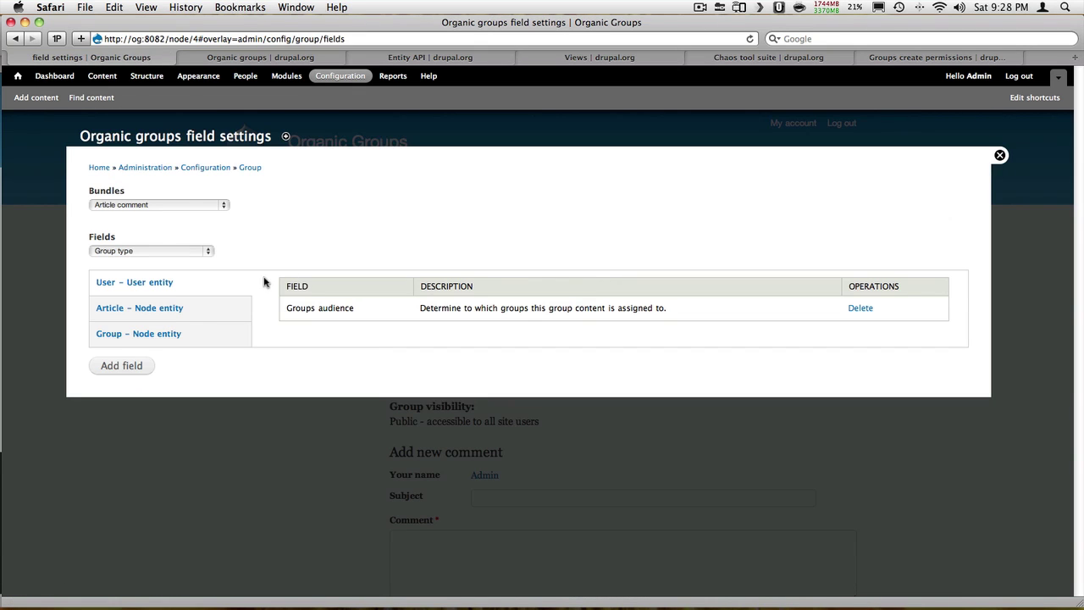
click(187, 205)
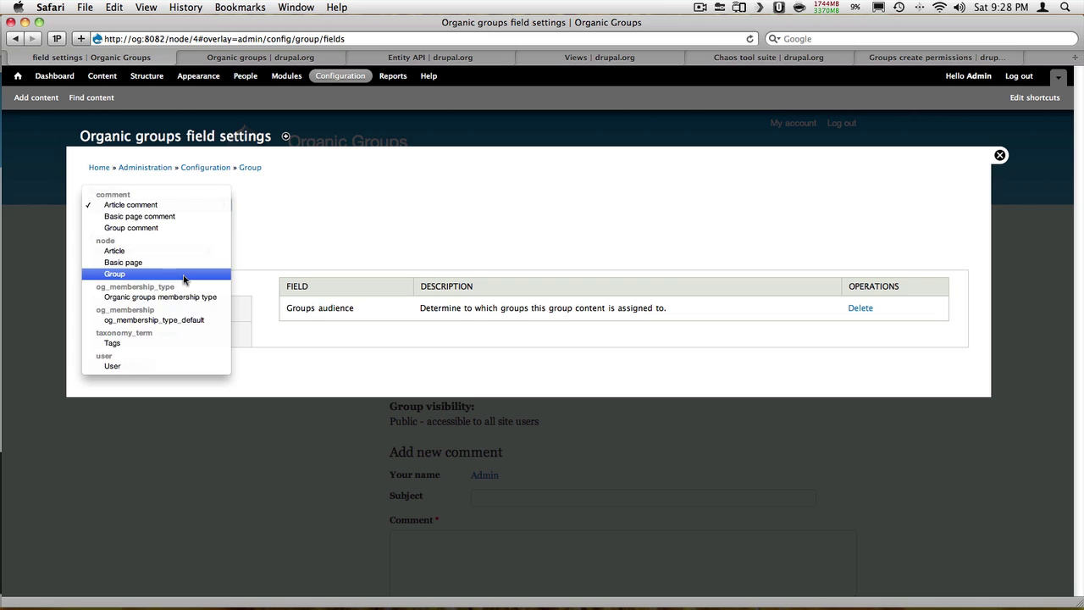
click(183, 275)
click(182, 256)
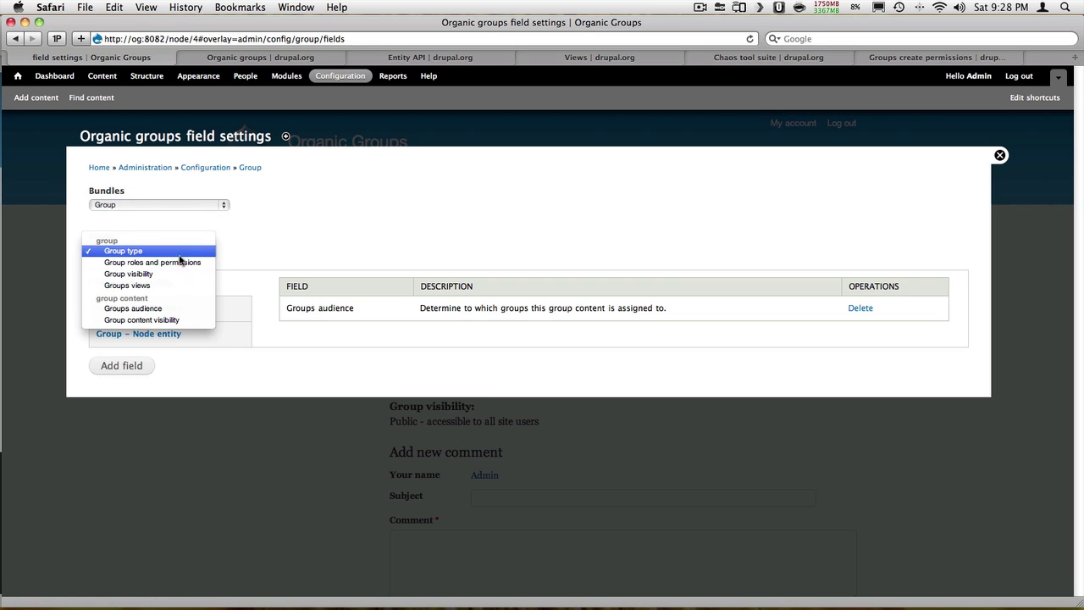
click(176, 292)
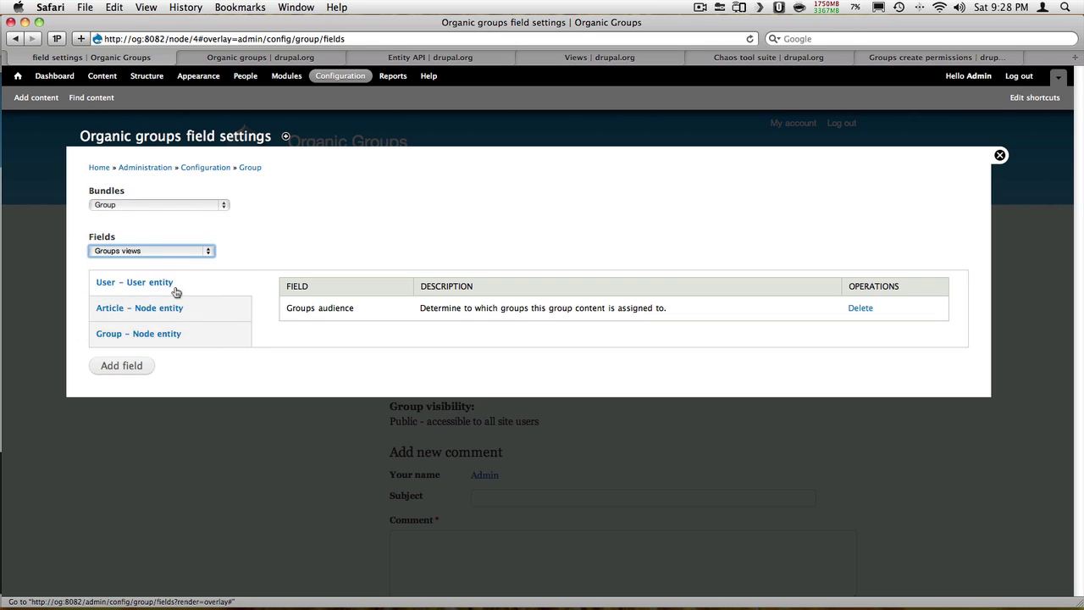
click(135, 366)
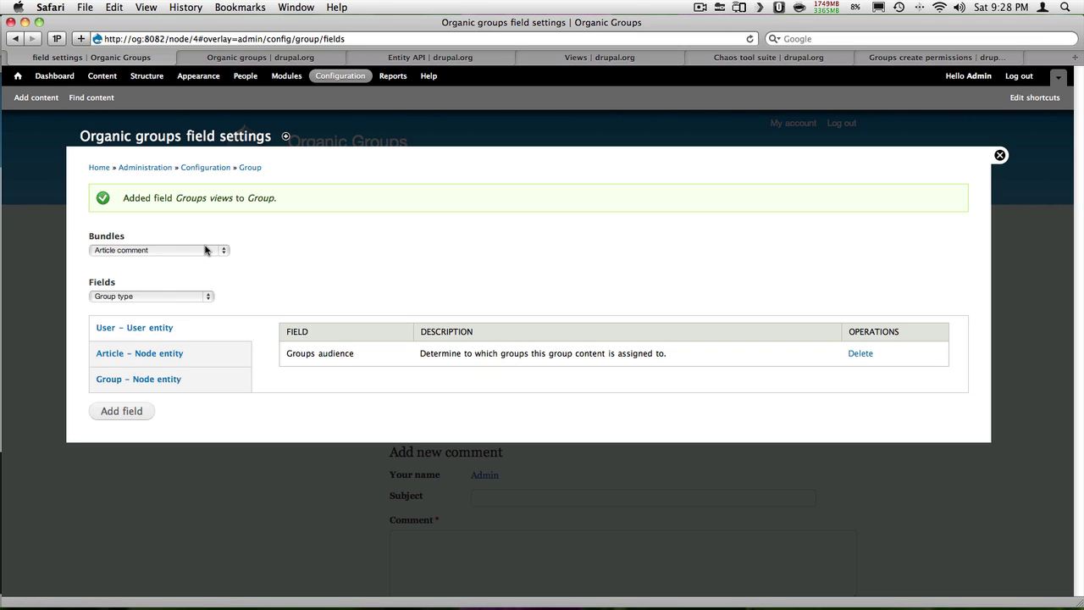
Set the Group content type's Groups views field default to og_nodes (Defaults)
click(142, 78)
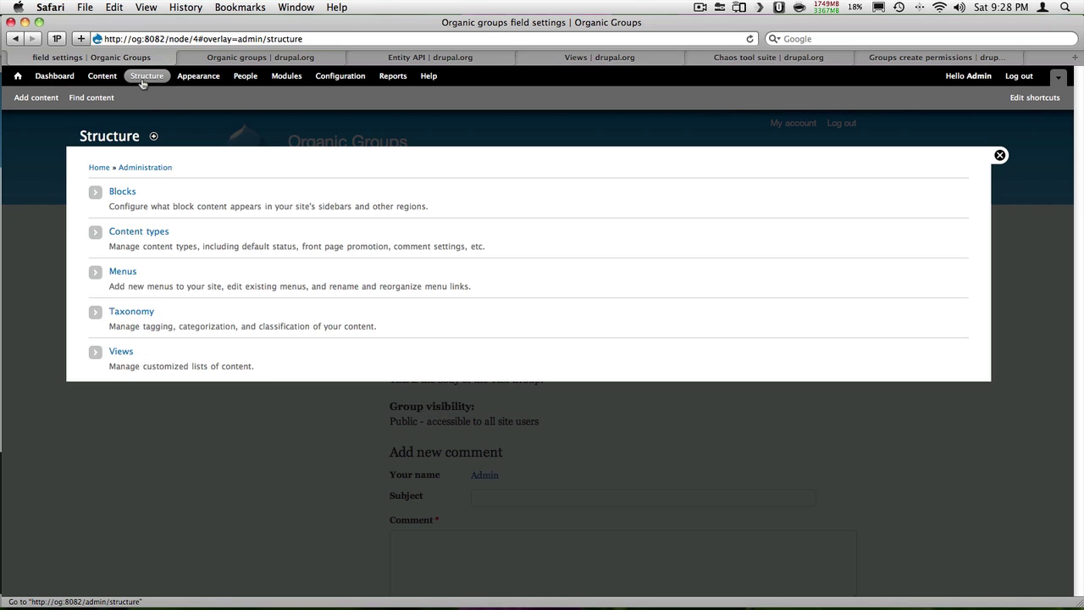
click(142, 234)
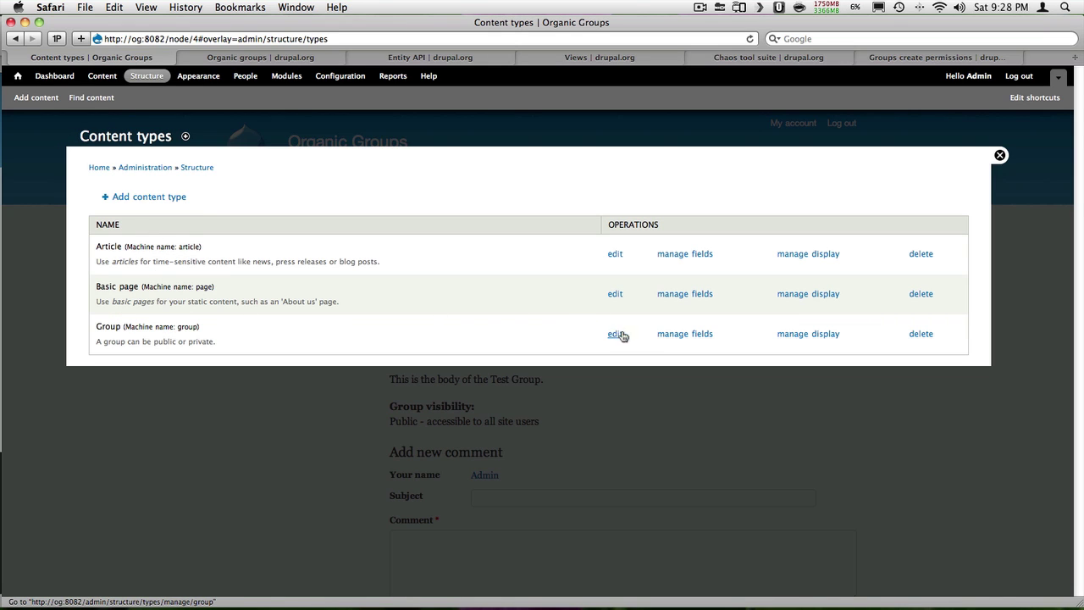
click(679, 336)
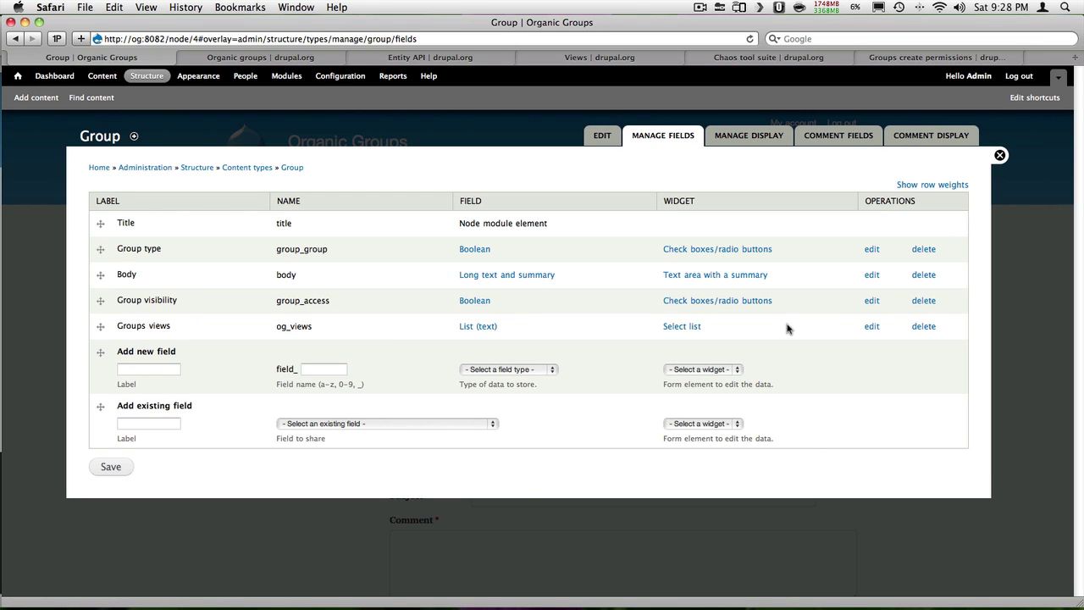
click(872, 327)
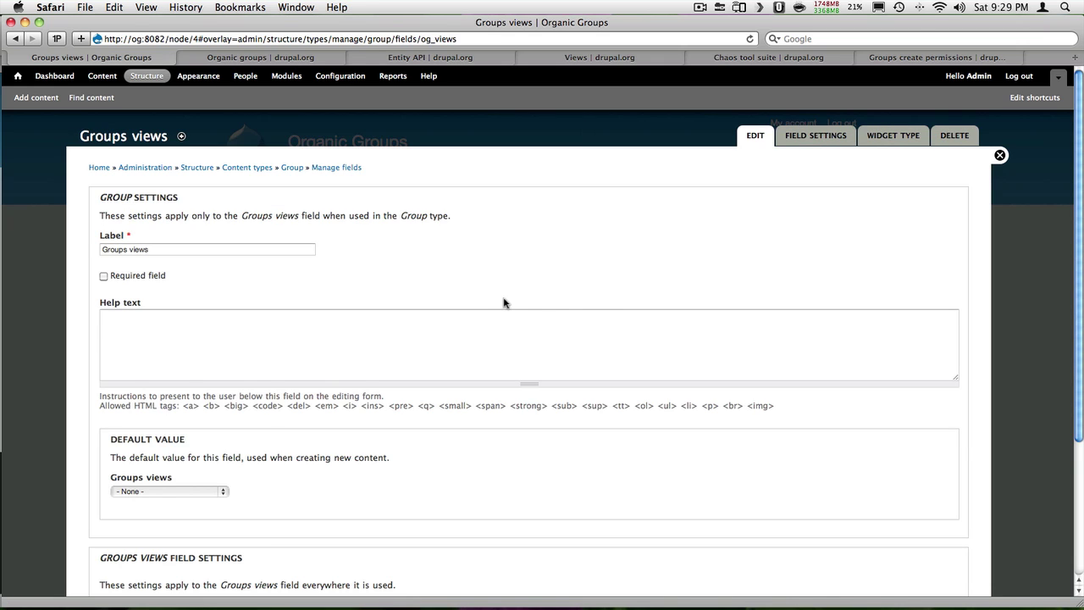
scroll(188, 381, down, 2)
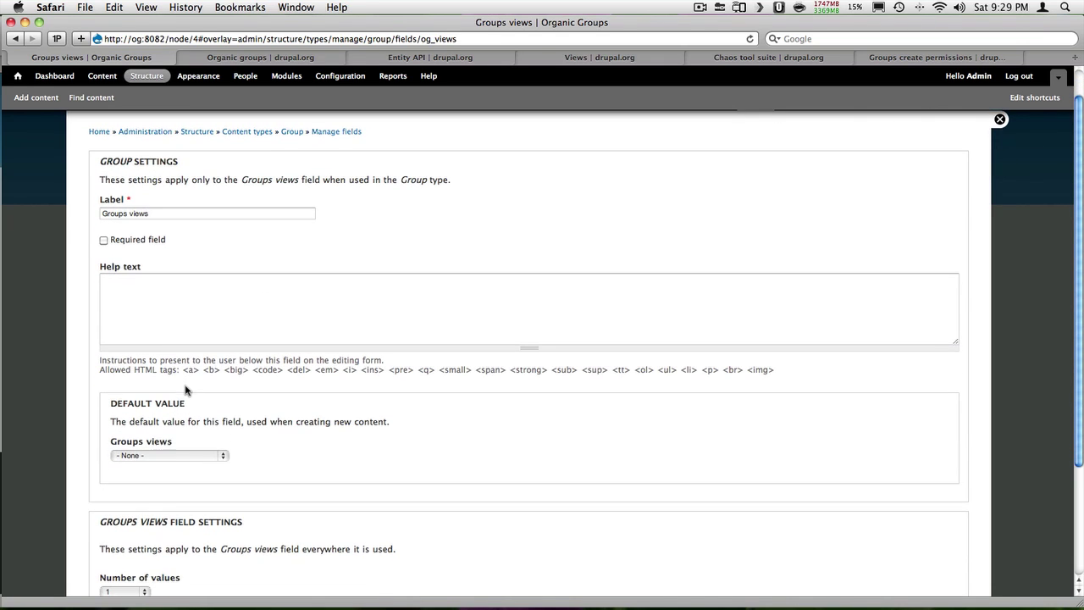
click(189, 456)
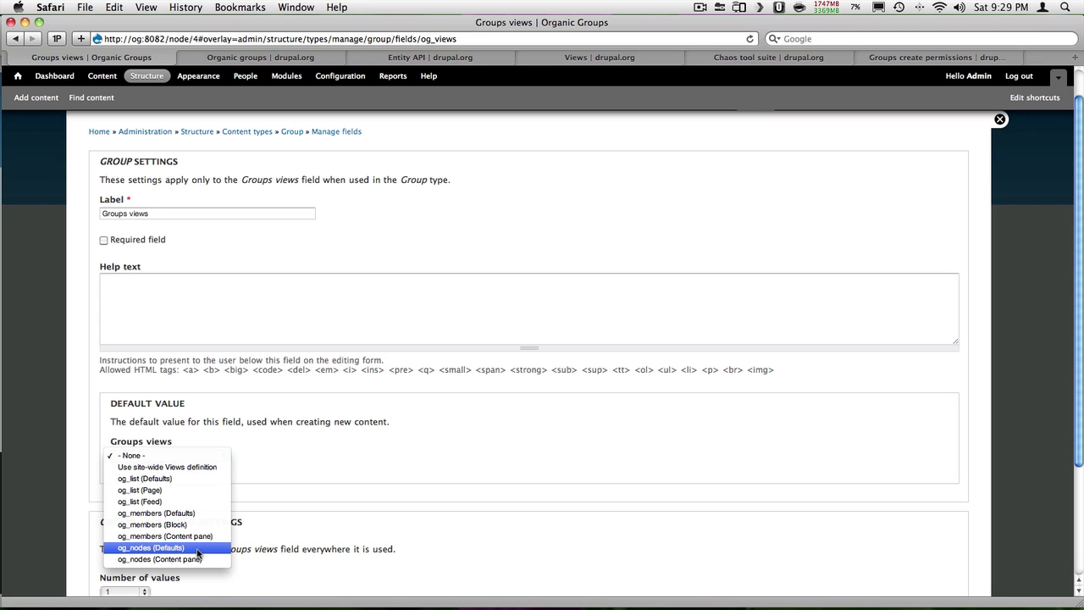
click(197, 548)
scroll(173, 542, down, 5)
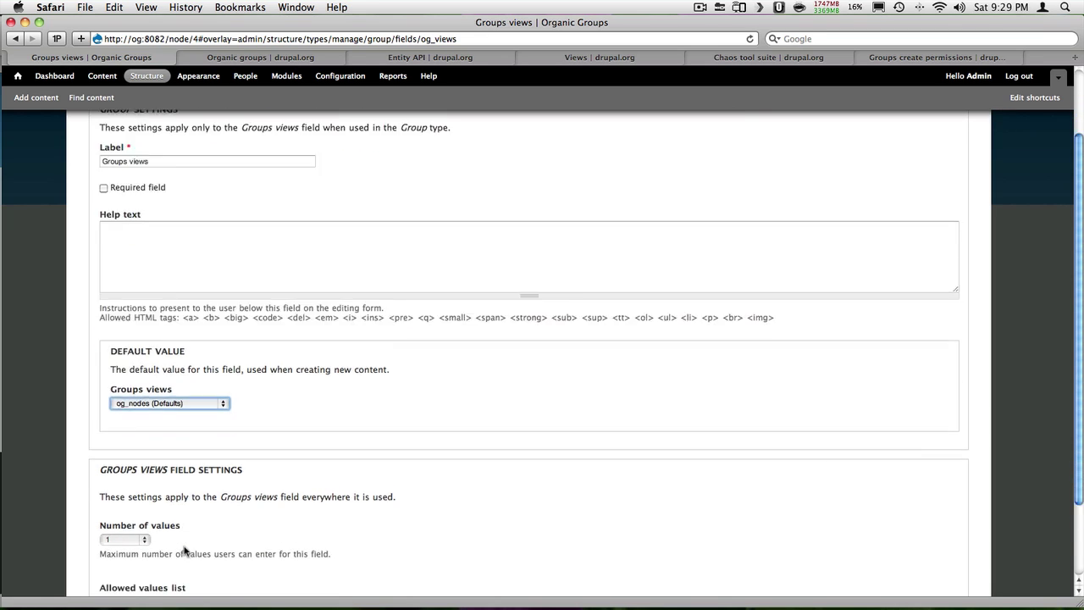
click(156, 552)
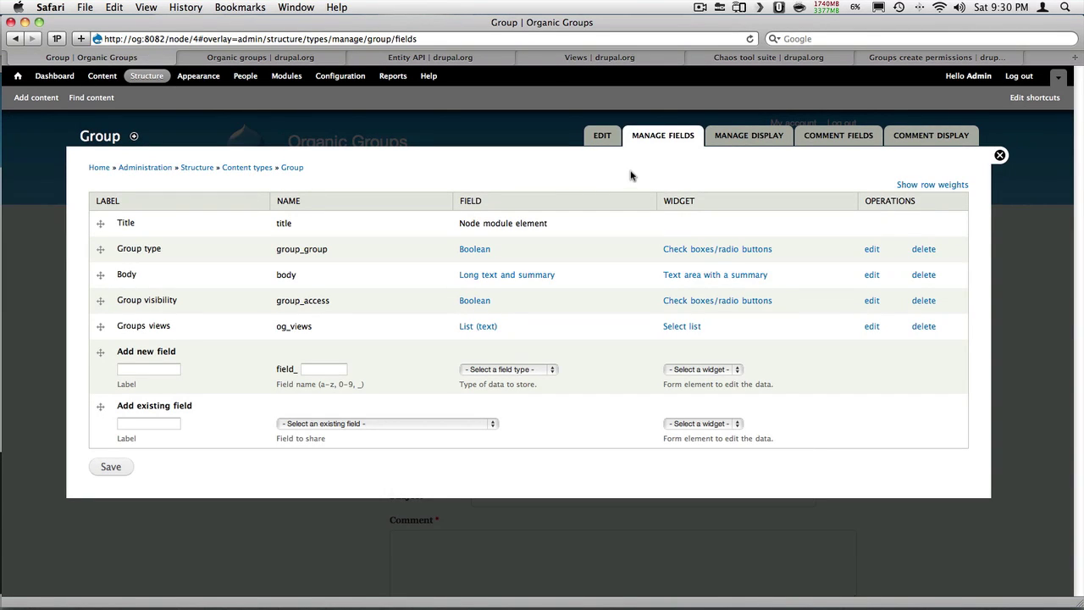
Display the Group type's Groups views field in Group Views format and return home
click(749, 137)
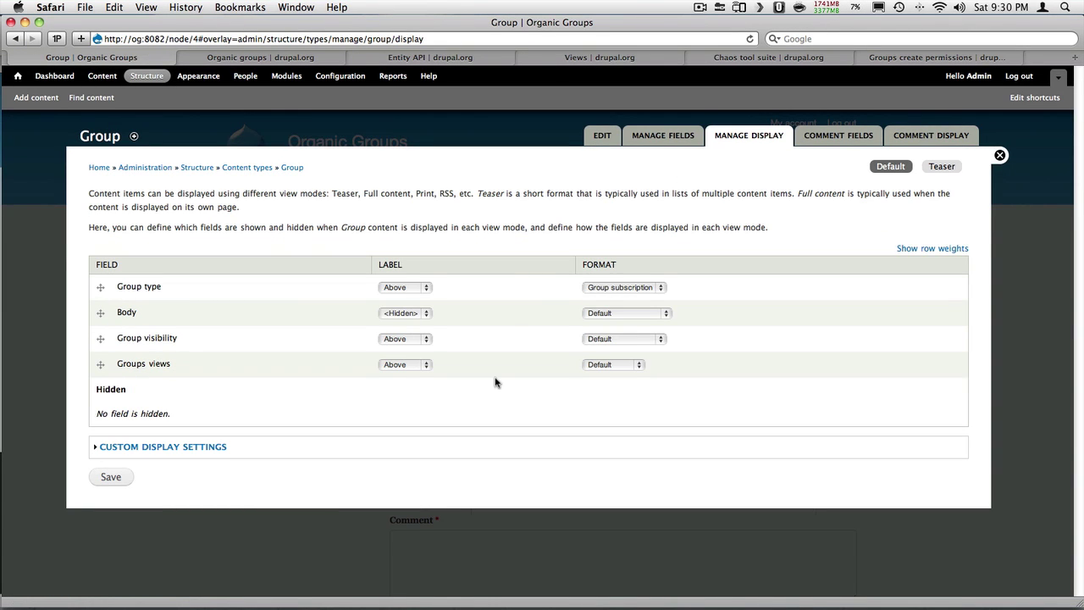
click(586, 366)
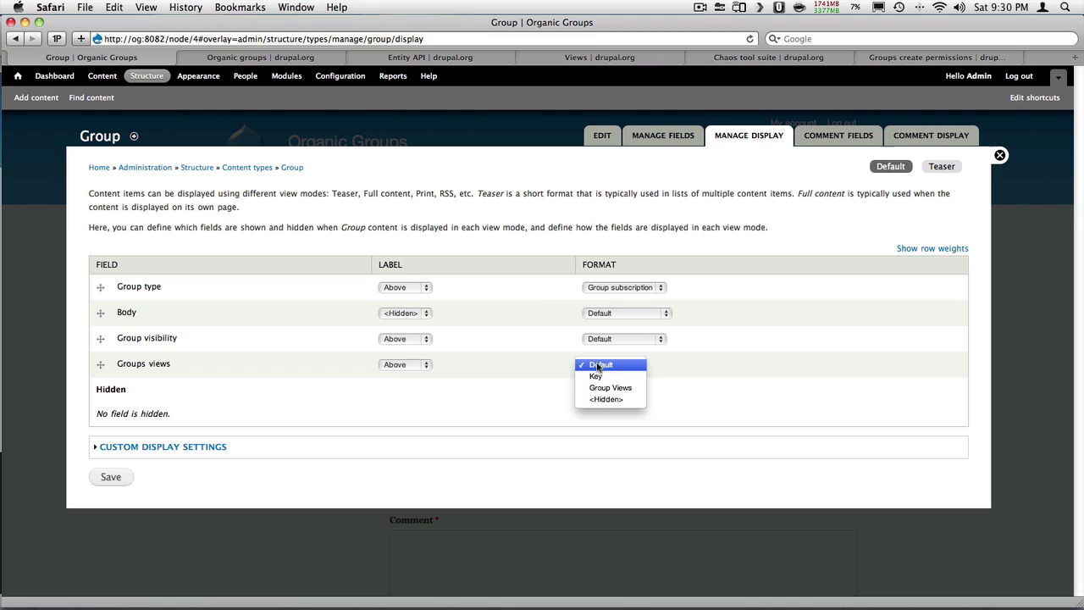
click(632, 390)
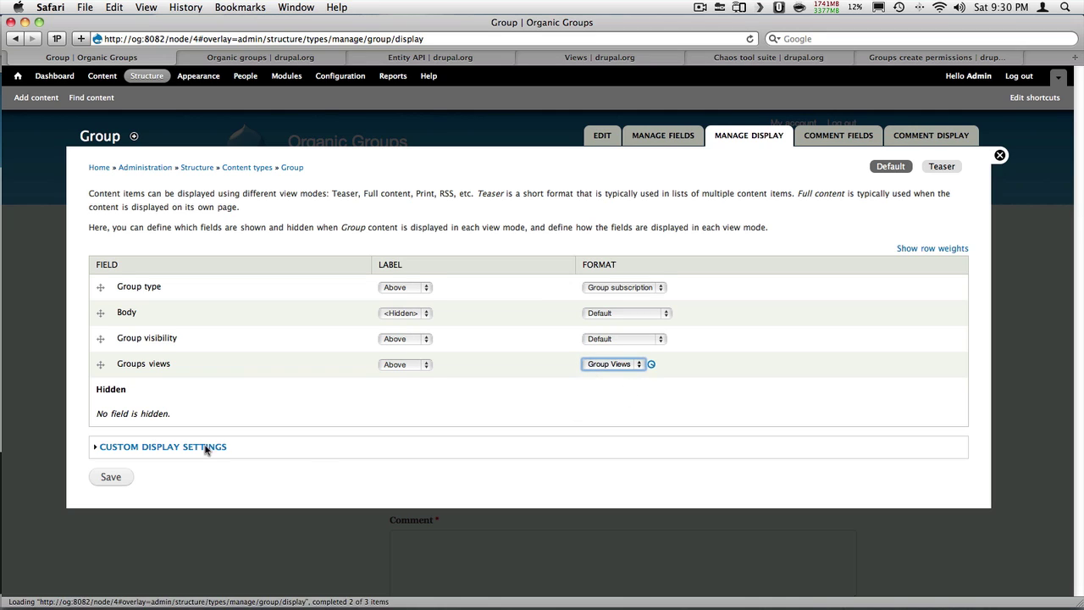
click(119, 477)
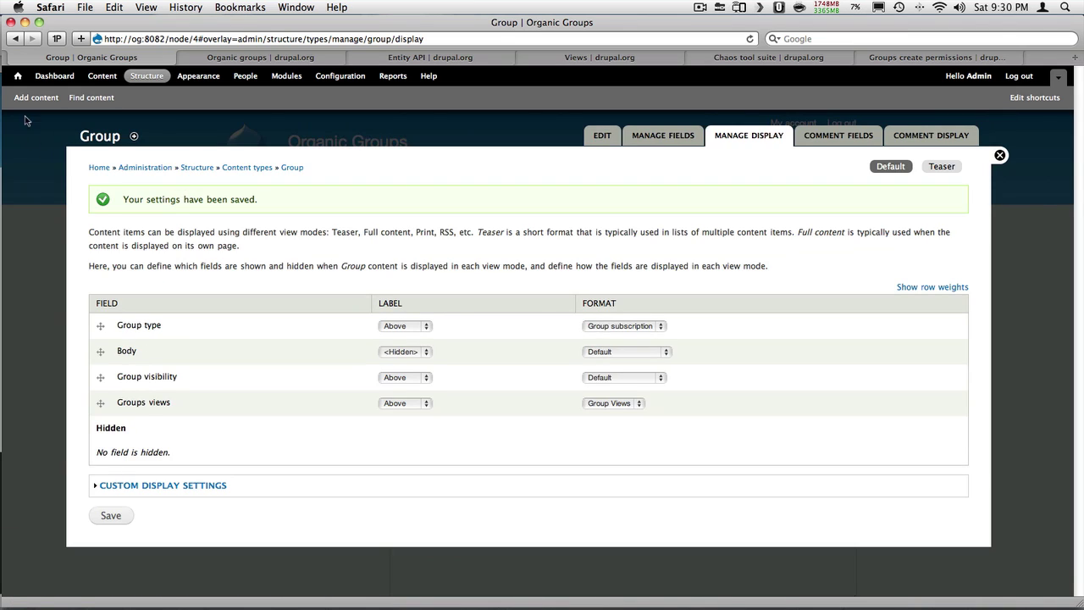
click(18, 76)
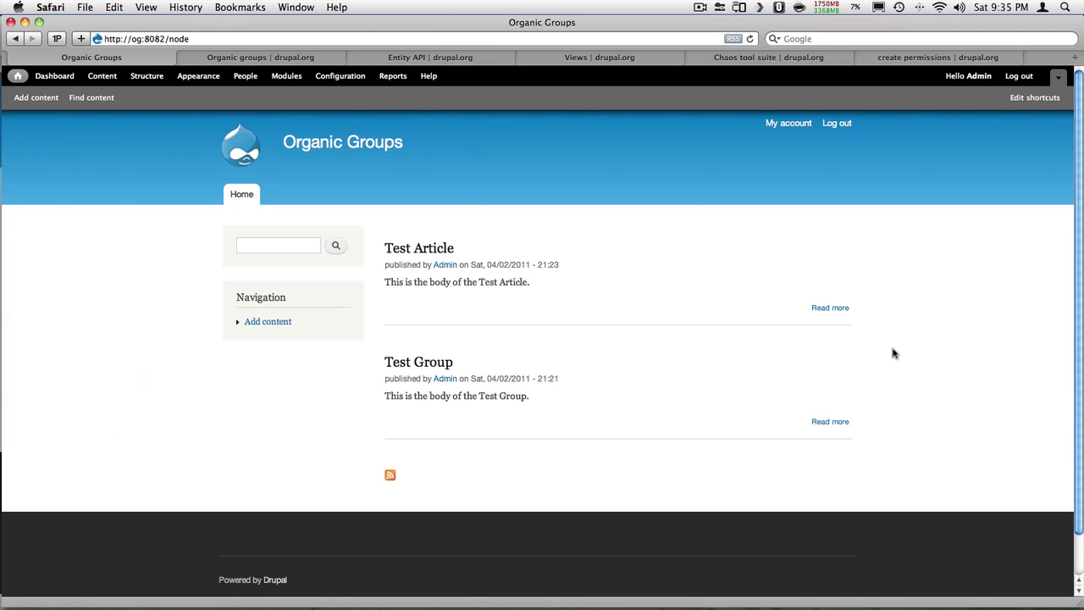
Edit Test Group and save its Groups views as og_nodes (Defaults)
click(838, 355)
click(826, 368)
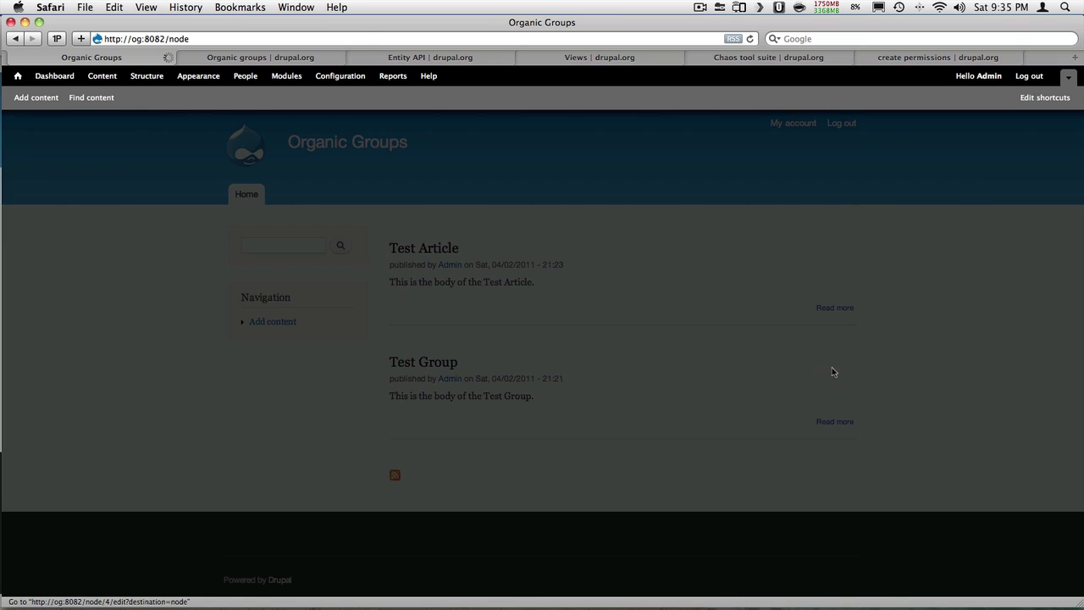
scroll(216, 319, down, 10)
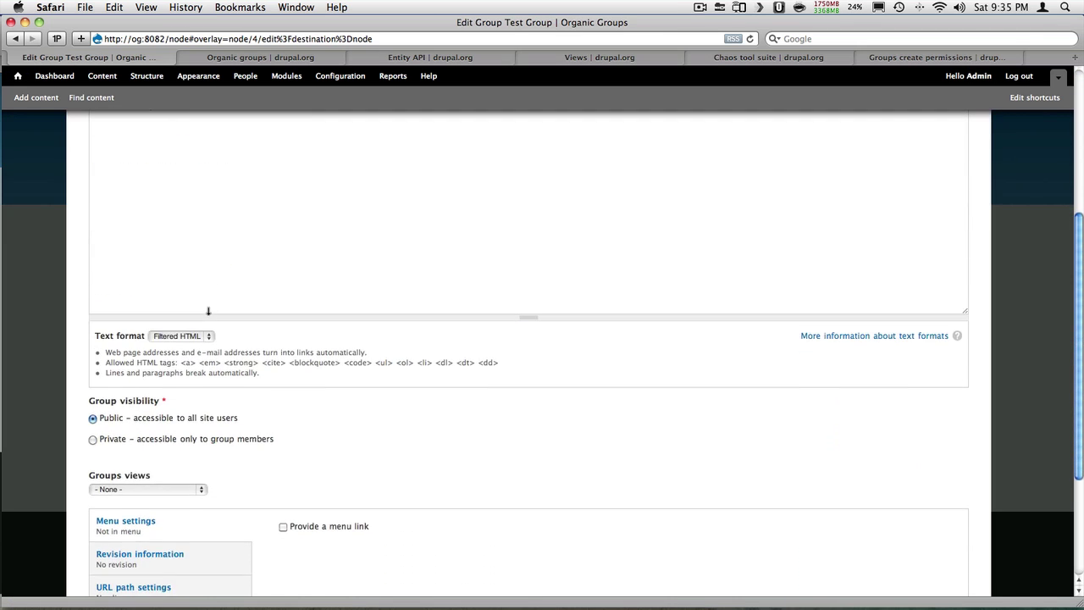
click(178, 386)
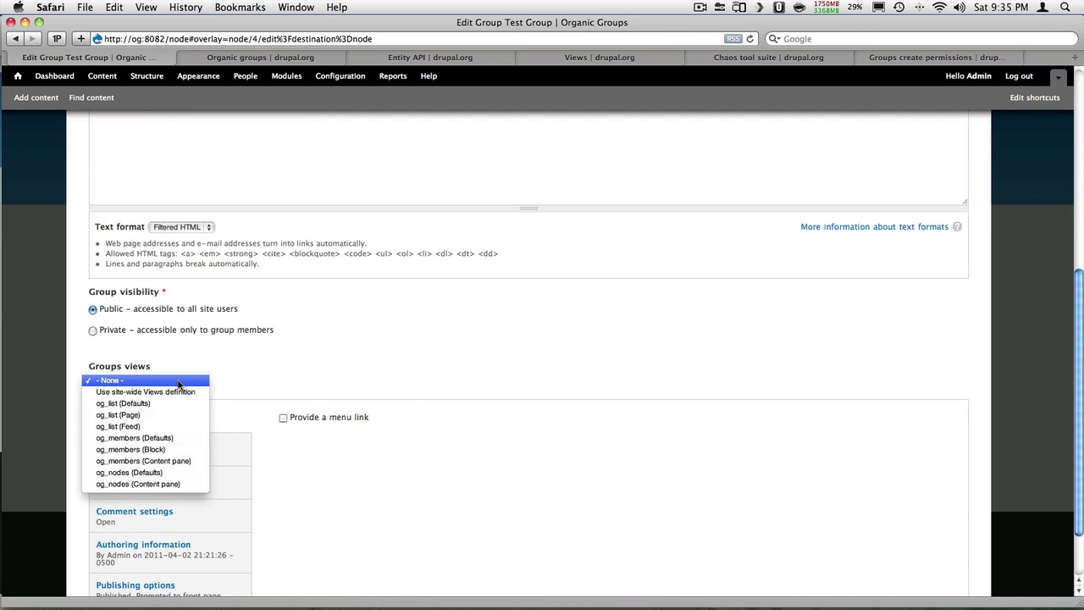
click(173, 477)
scroll(174, 478, down, 3)
click(111, 548)
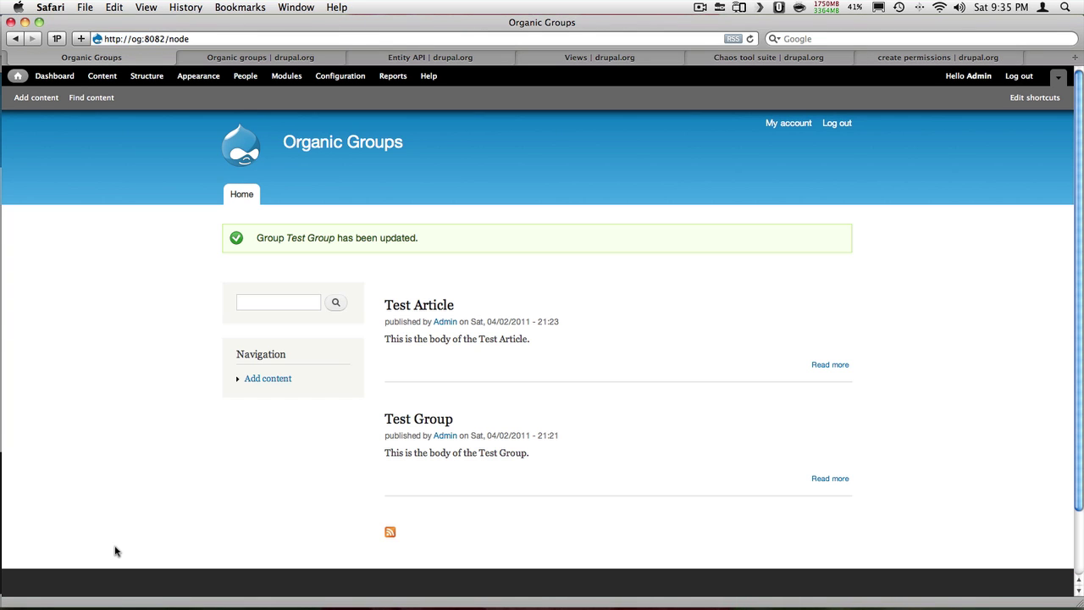
Open Test Group's page to check Test Article is listed, then return home
click(408, 428)
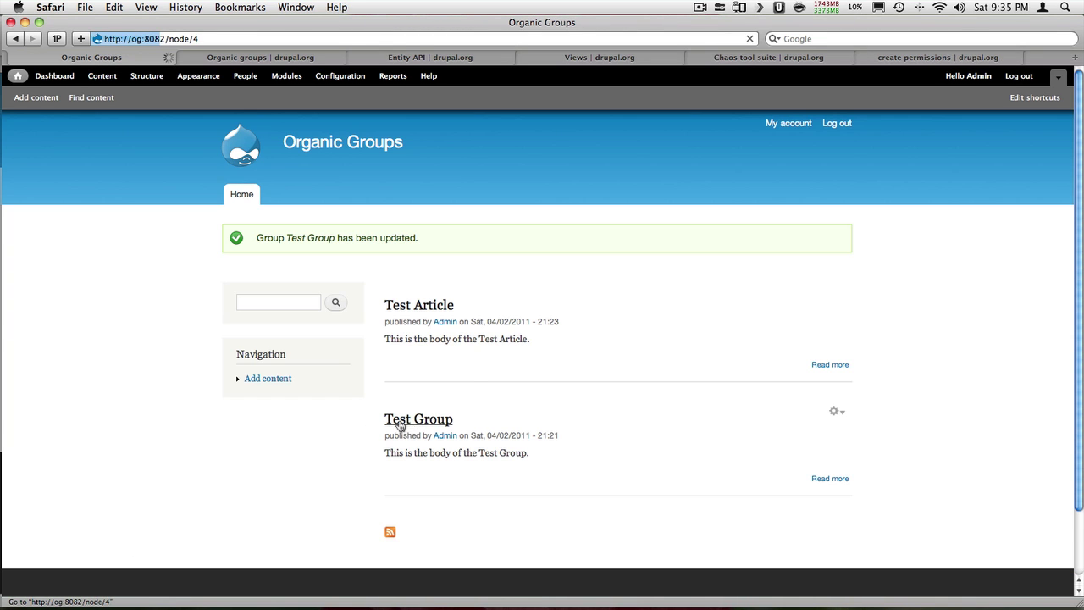
scroll(379, 413, down, 3)
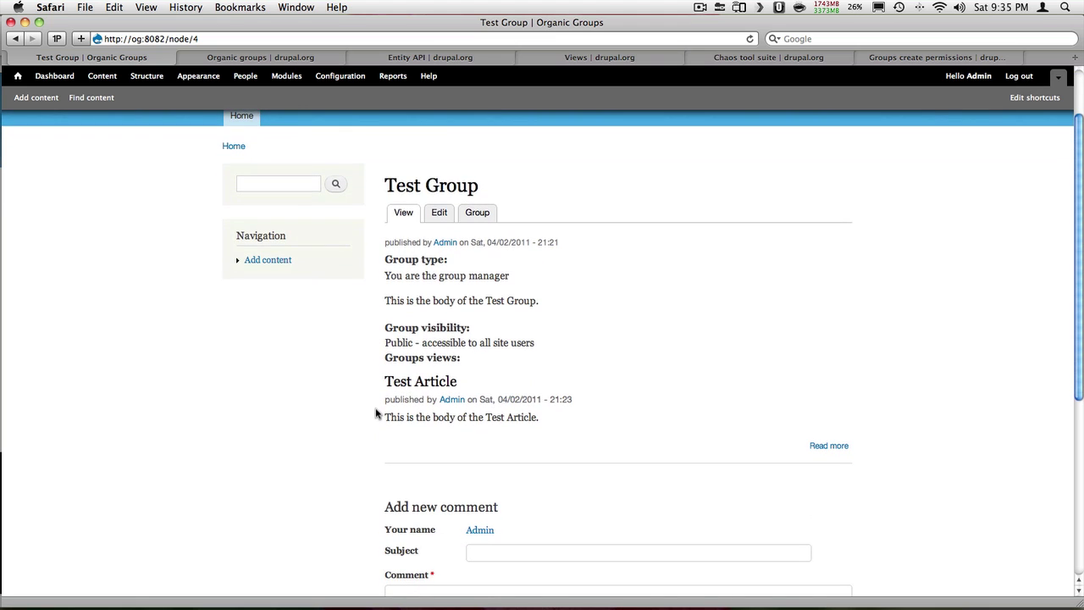
click(17, 77)
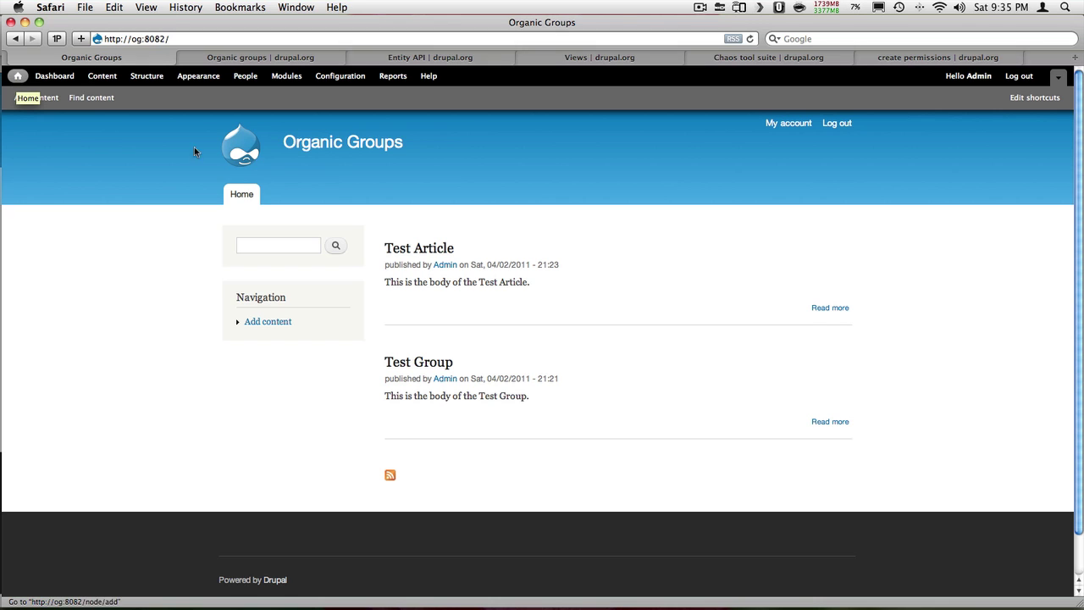
Look at Test Group's group administration, then go to Organic groups global permissions in Configuration
click(840, 358)
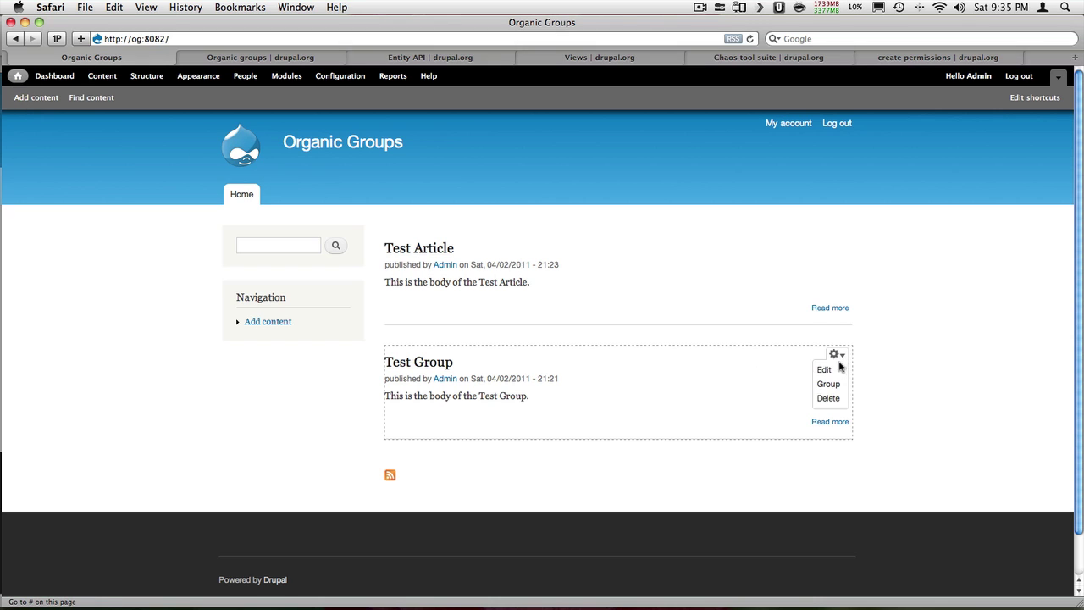
click(827, 382)
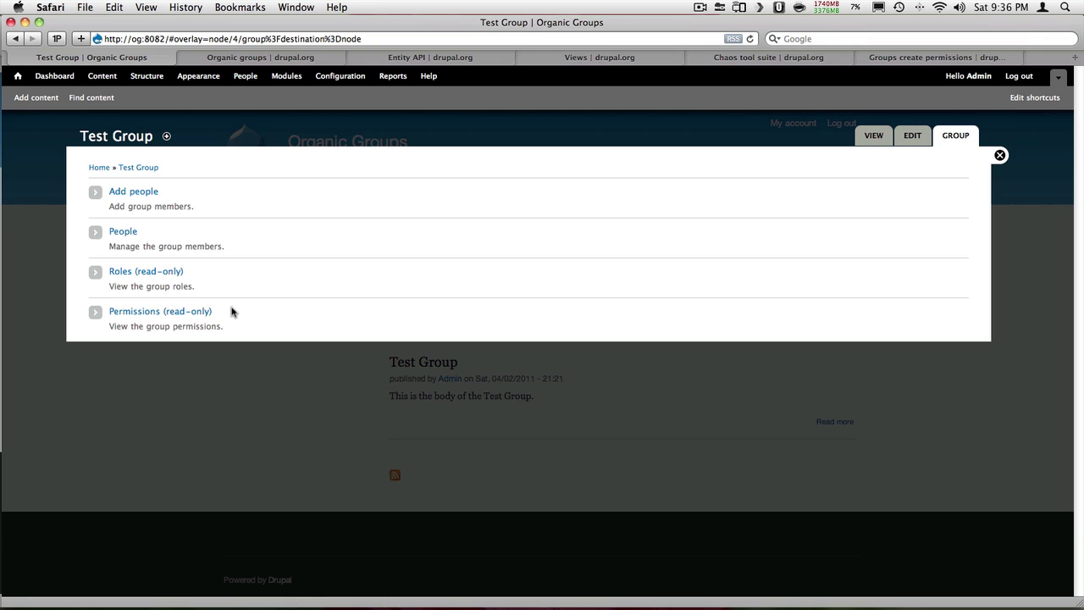
click(350, 77)
scroll(593, 326, down, 10)
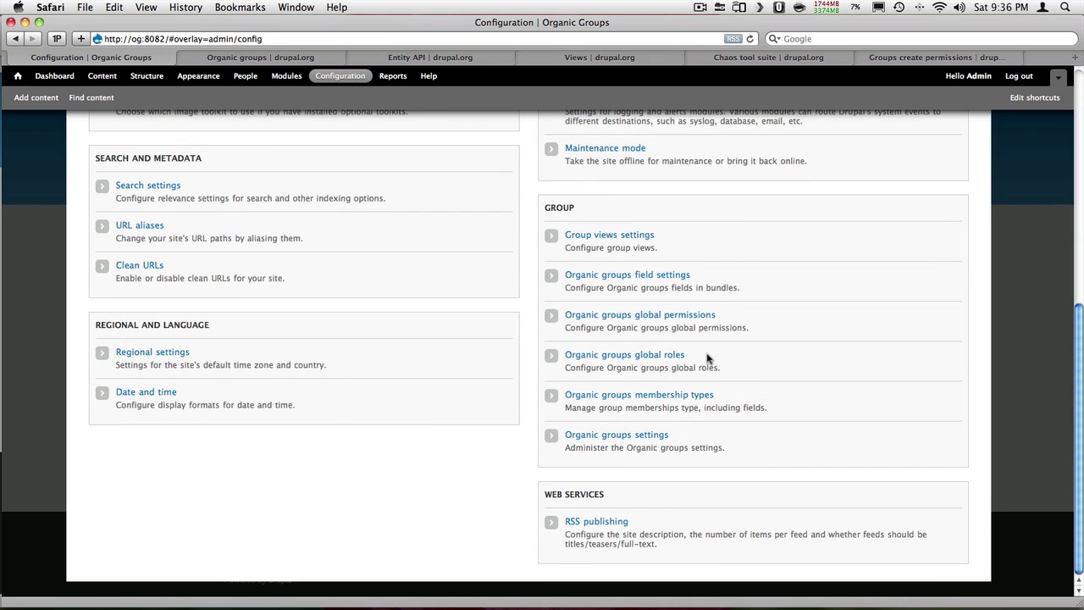
click(679, 315)
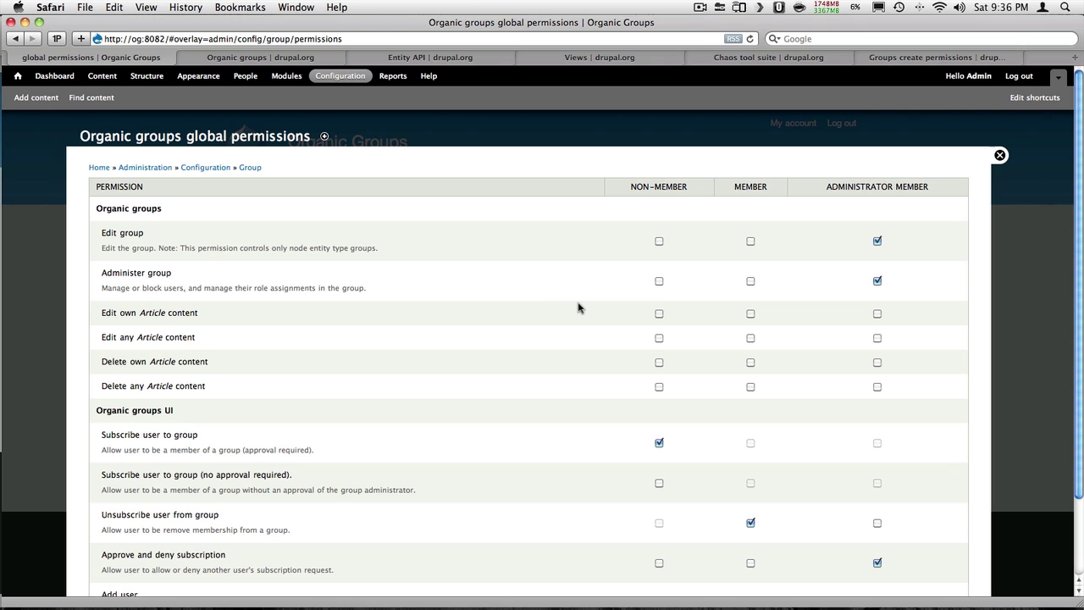
Tick 'OG create permissions' on Modules, save the configuration, and open Configuration's Group section
click(914, 57)
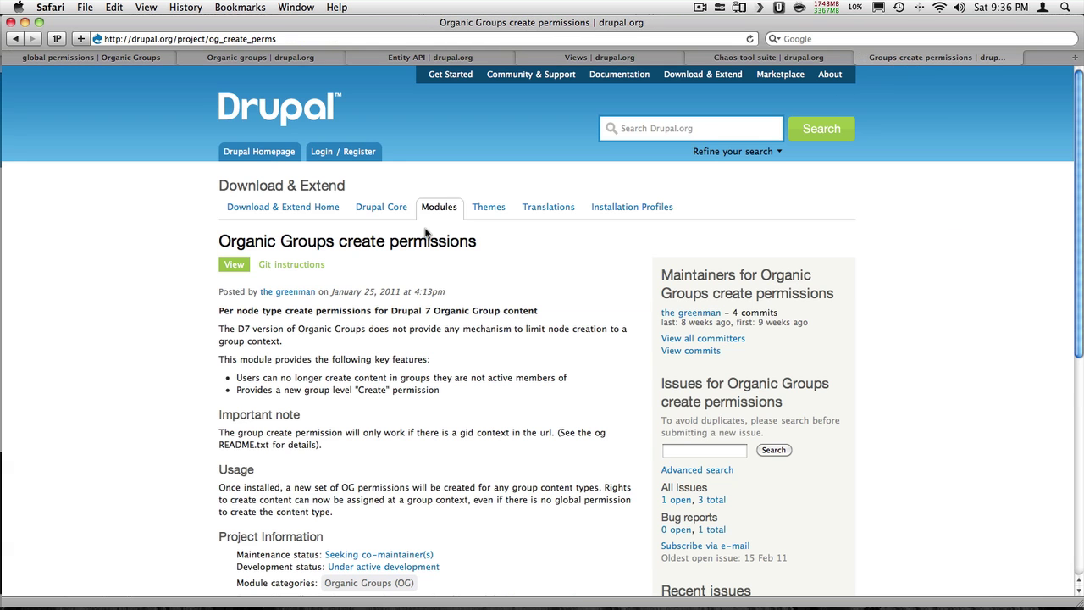
scroll(169, 302, down, 2)
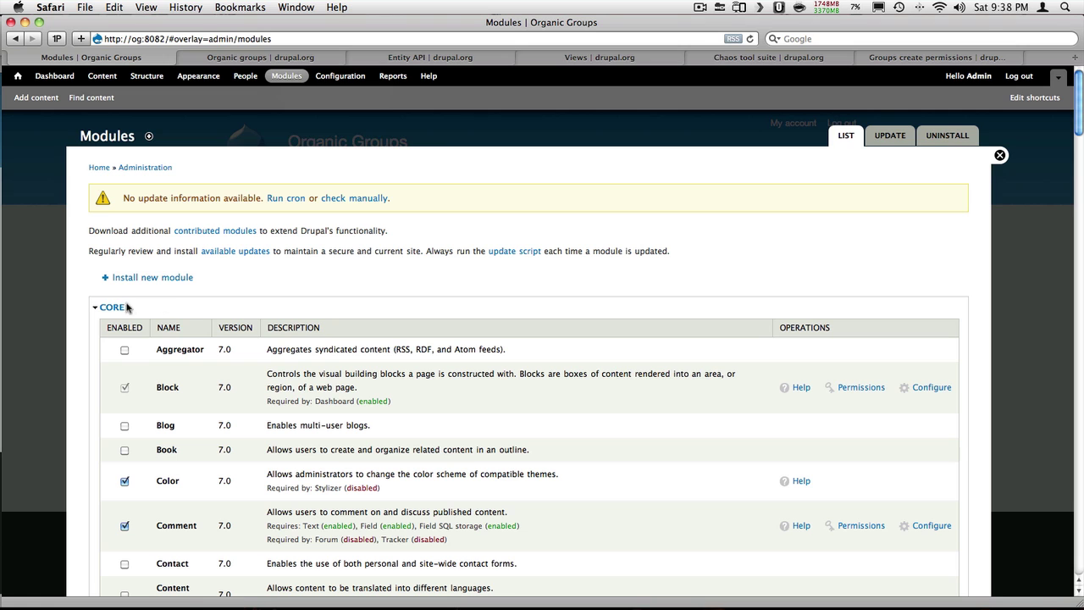
click(110, 308)
click(116, 340)
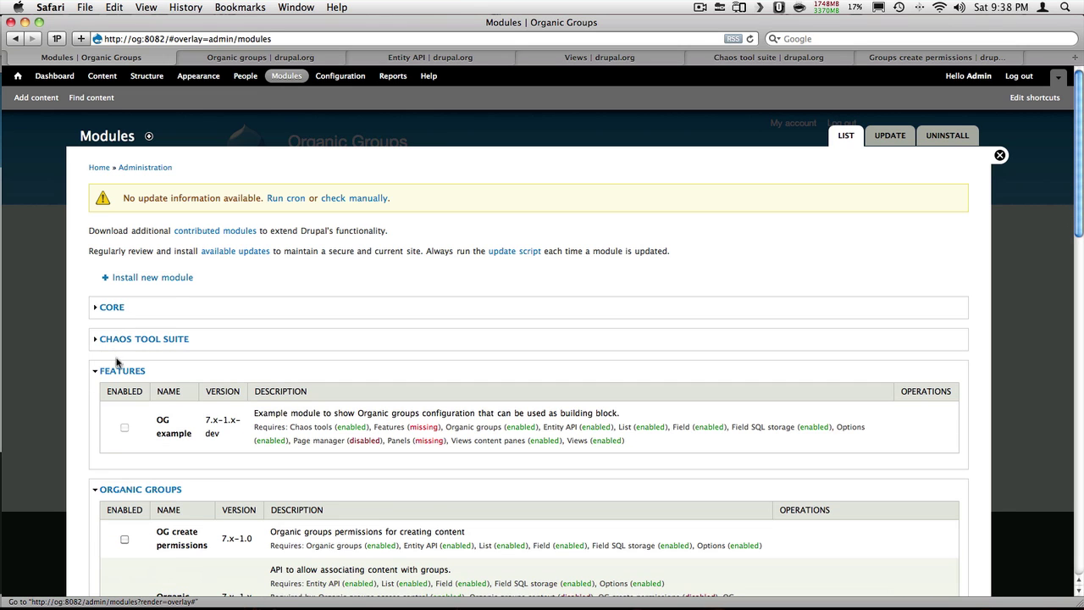
click(117, 370)
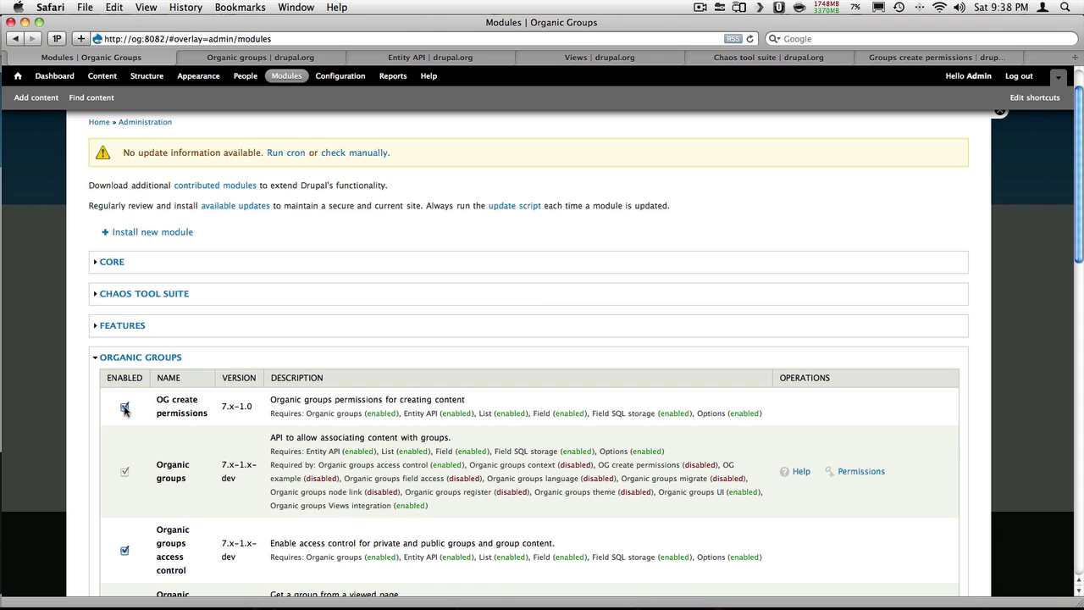
scroll(125, 409, down, 15)
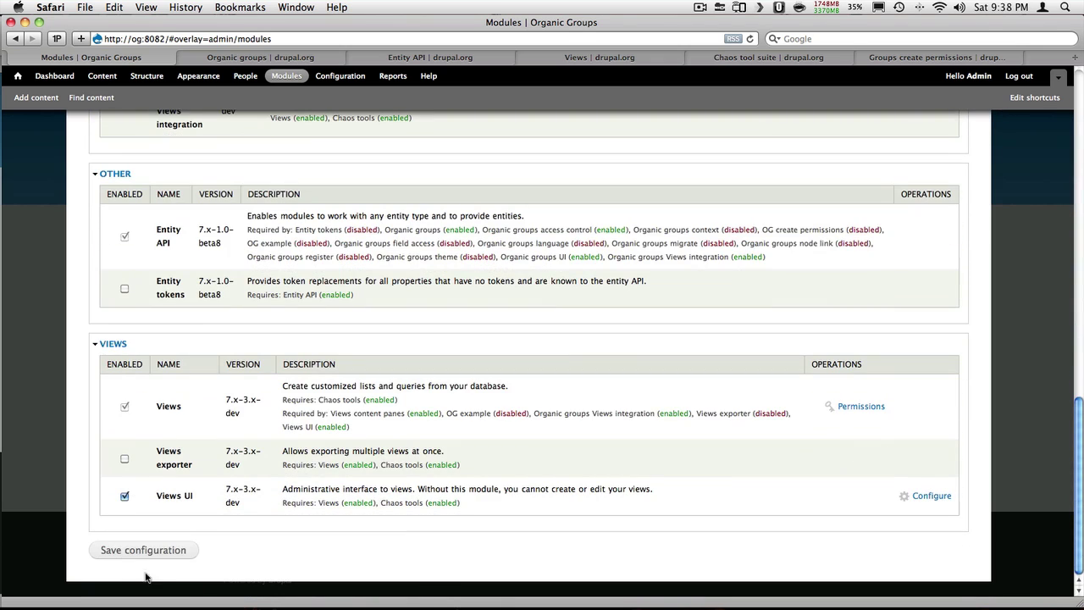
click(145, 559)
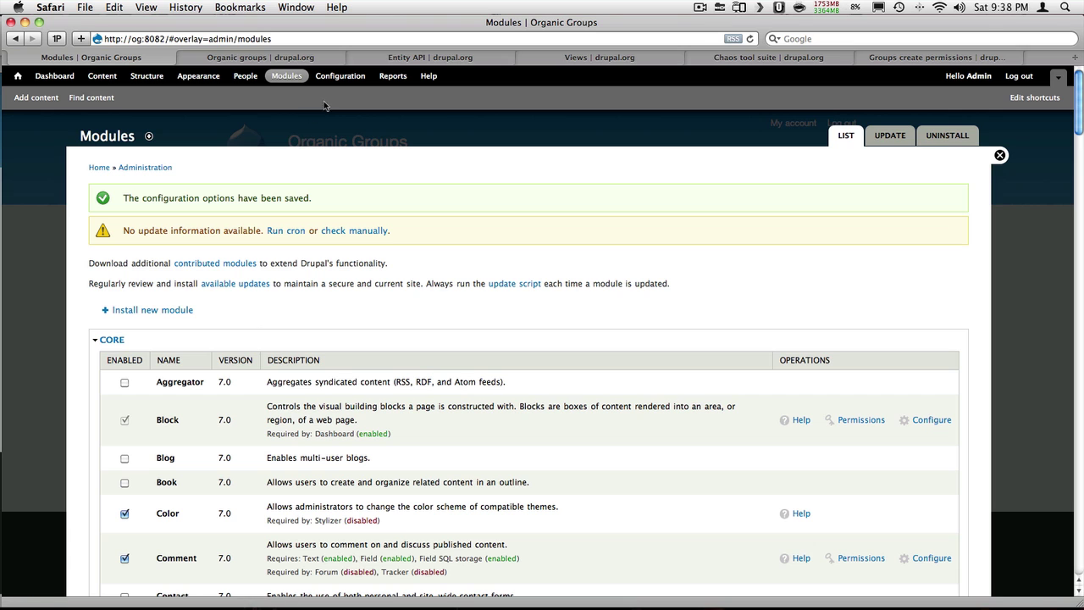
click(339, 75)
scroll(710, 365, down, 5)
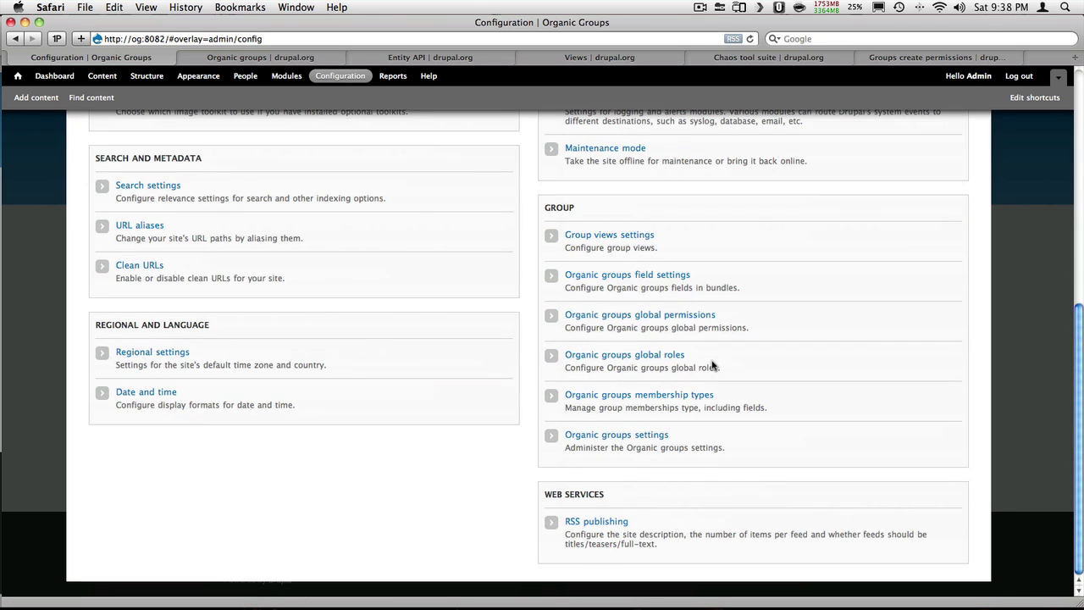
Check Organic groups global permissions for the new Article create row, then go to the front page
click(668, 317)
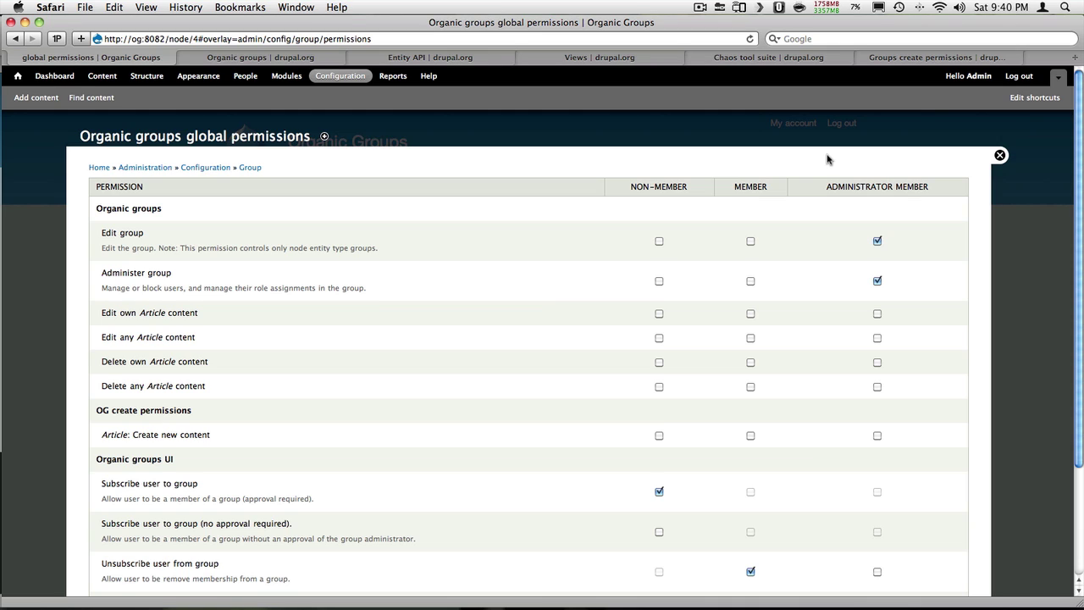
click(17, 75)
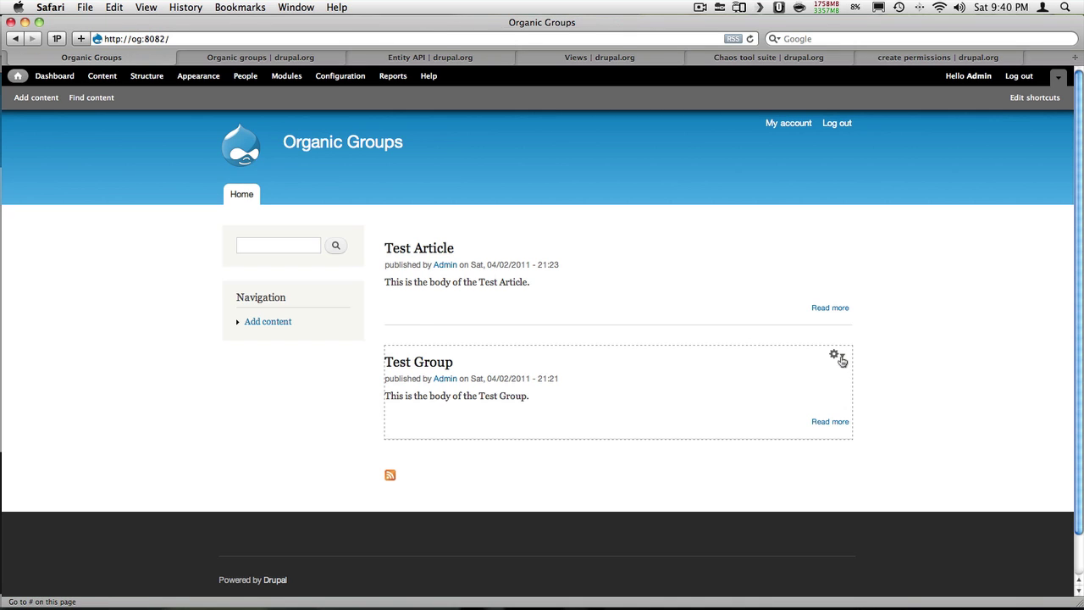
In Organic groups field settings, add 'Group roles and permissions' to the Group bundle, then return home
click(839, 358)
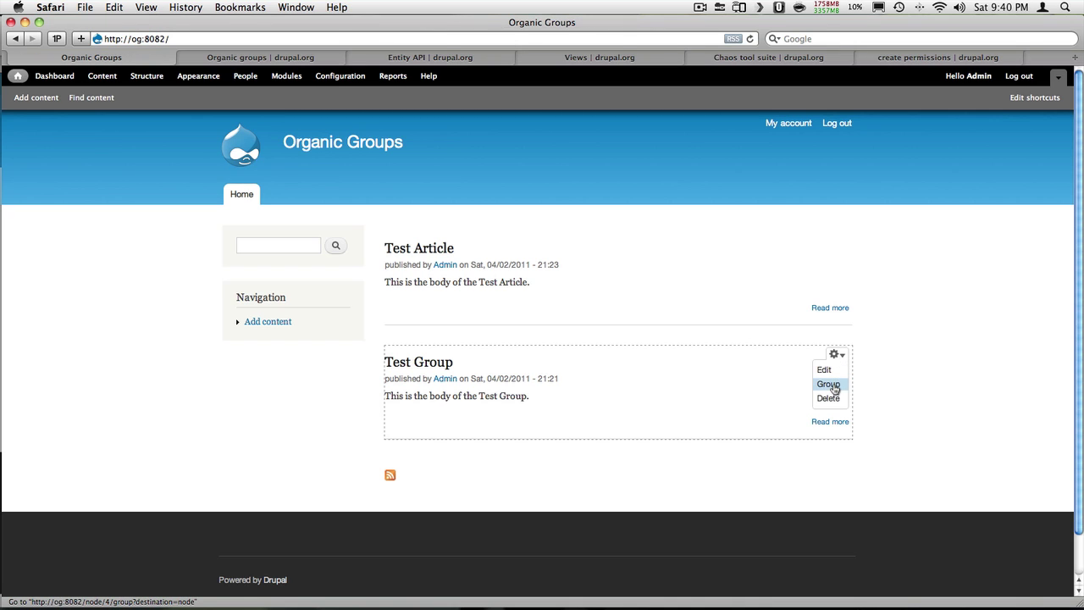
click(832, 384)
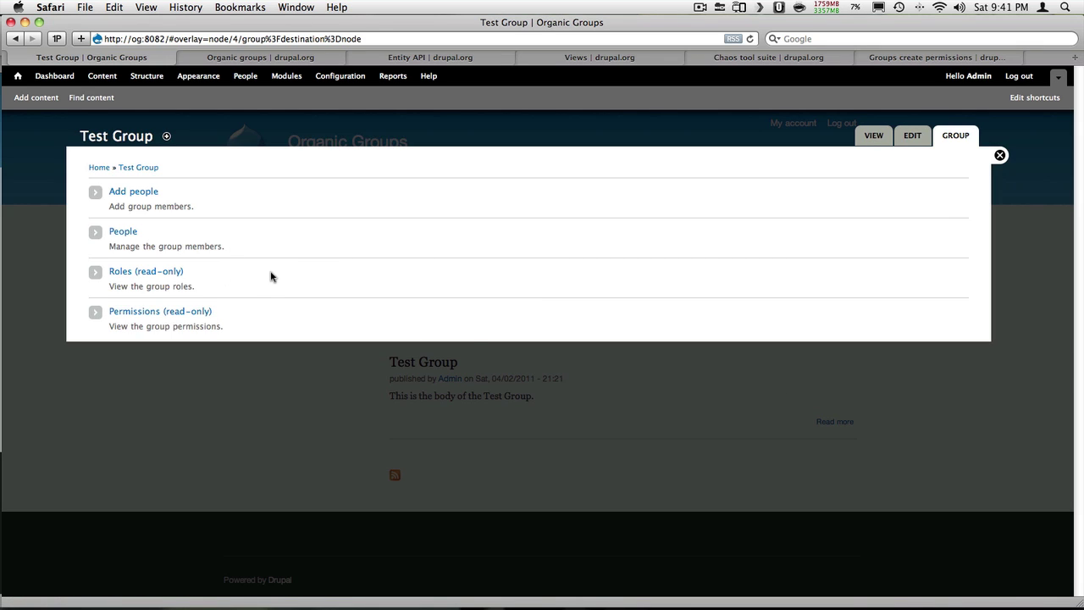
click(354, 77)
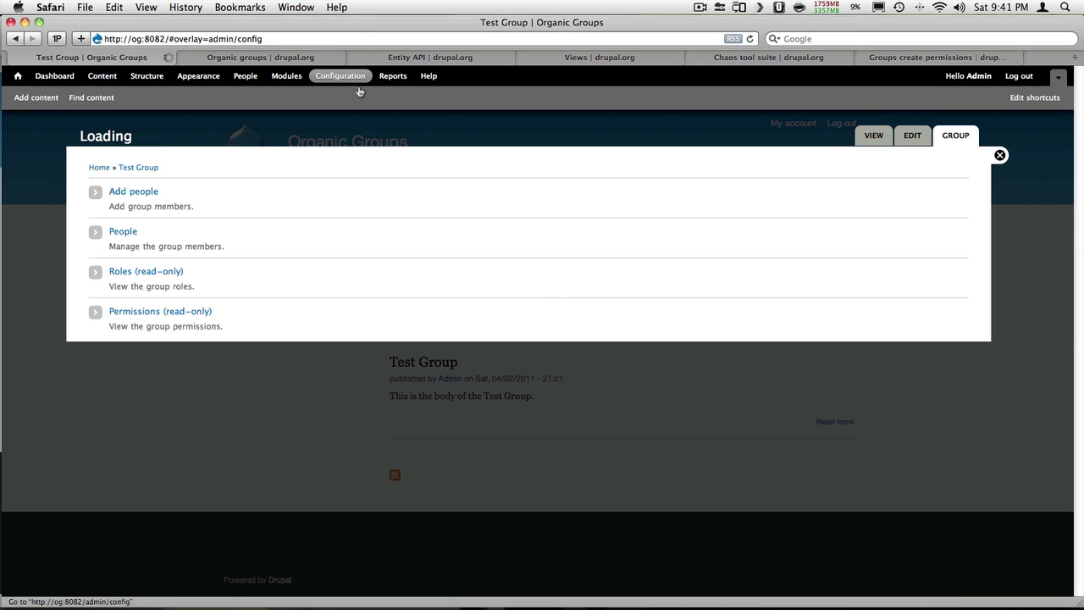
scroll(727, 320, down, 10)
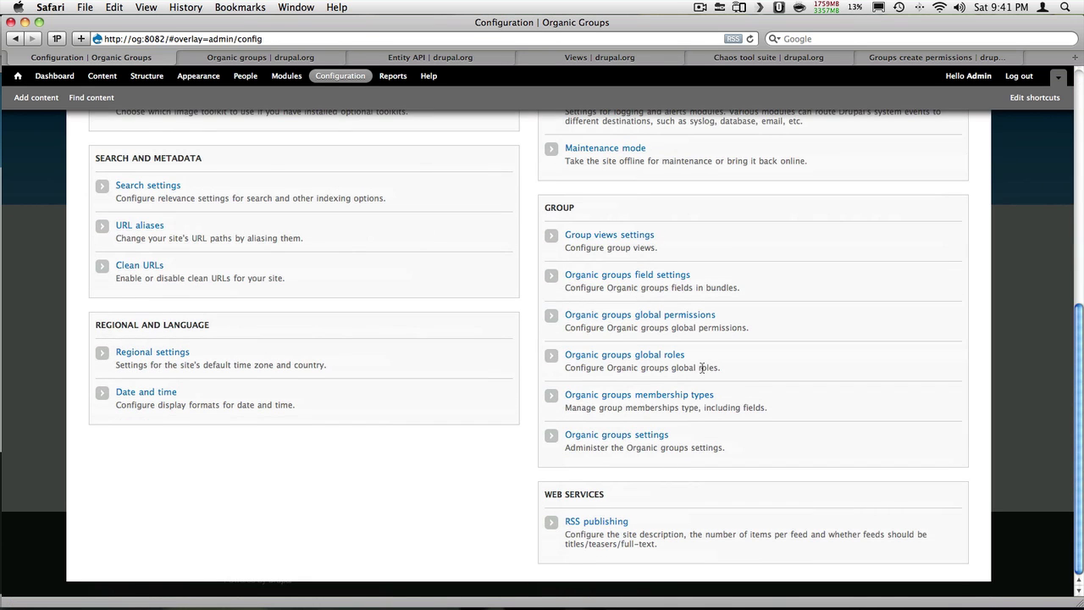
click(617, 276)
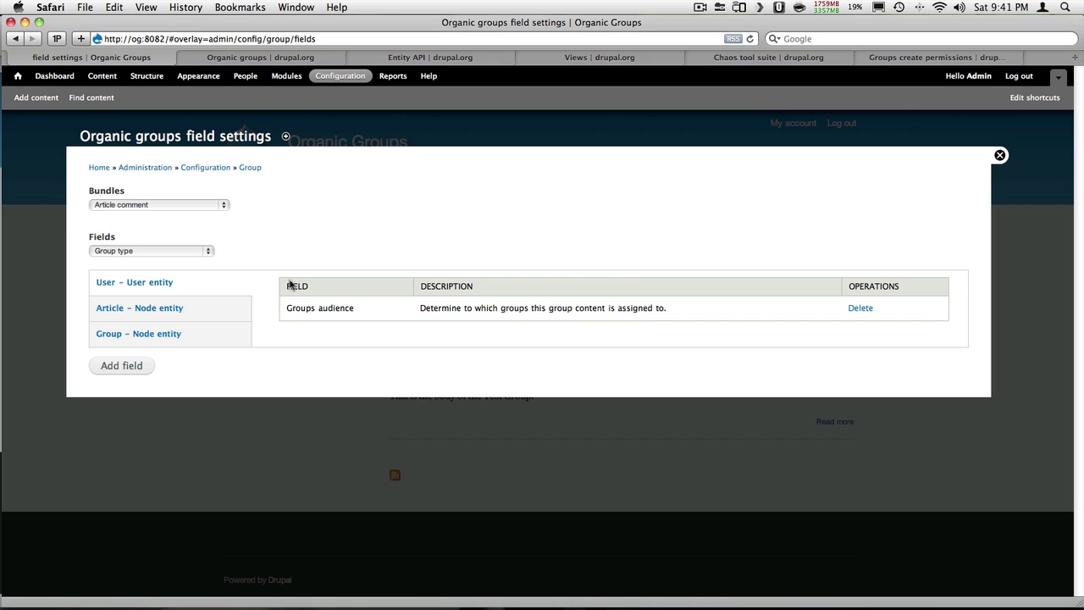
click(217, 205)
click(209, 277)
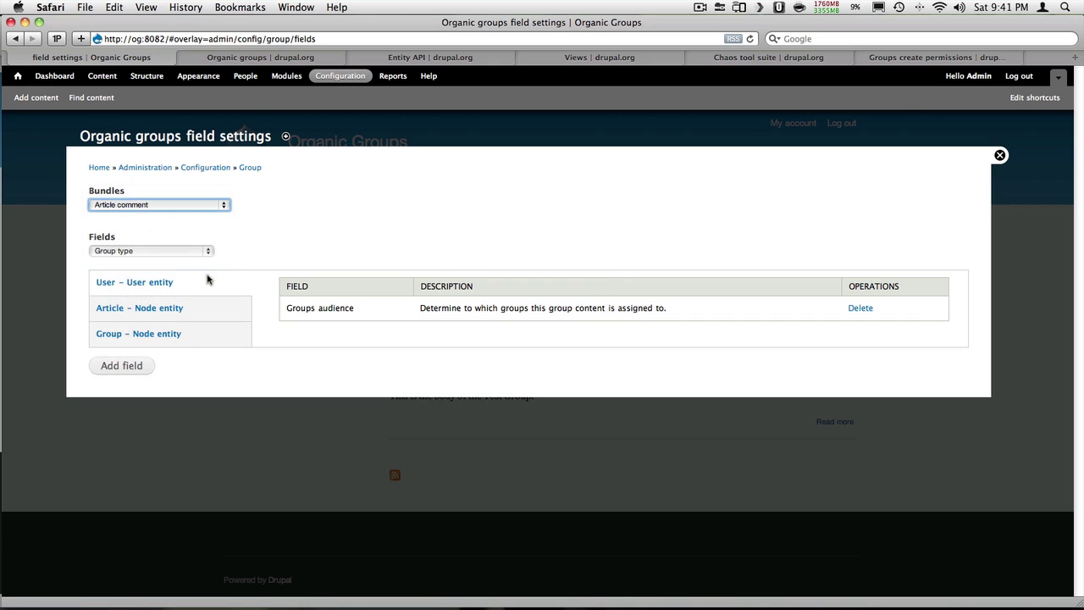
click(203, 252)
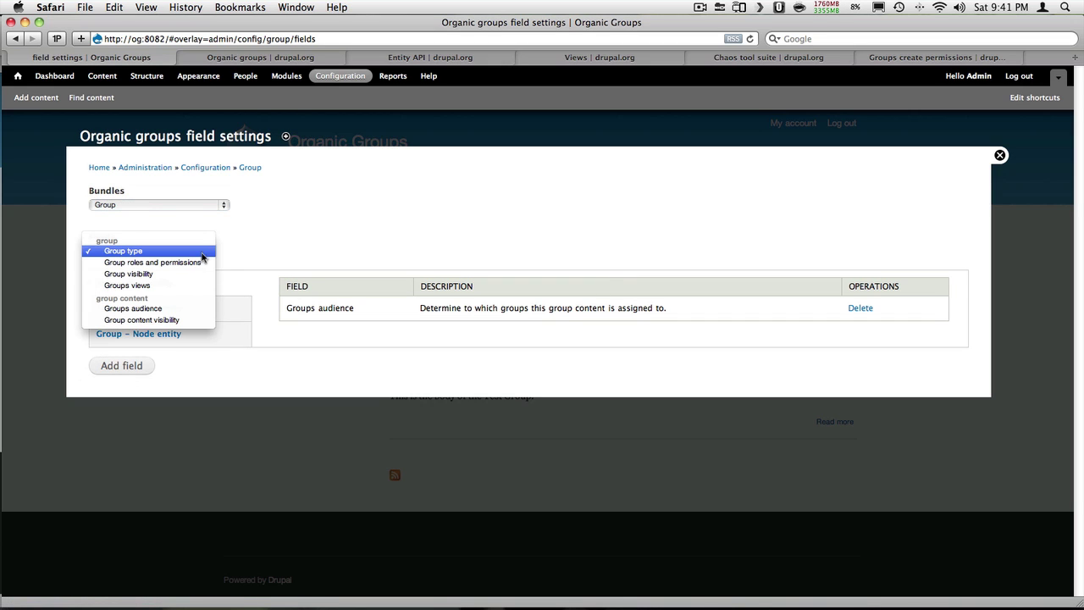
click(203, 264)
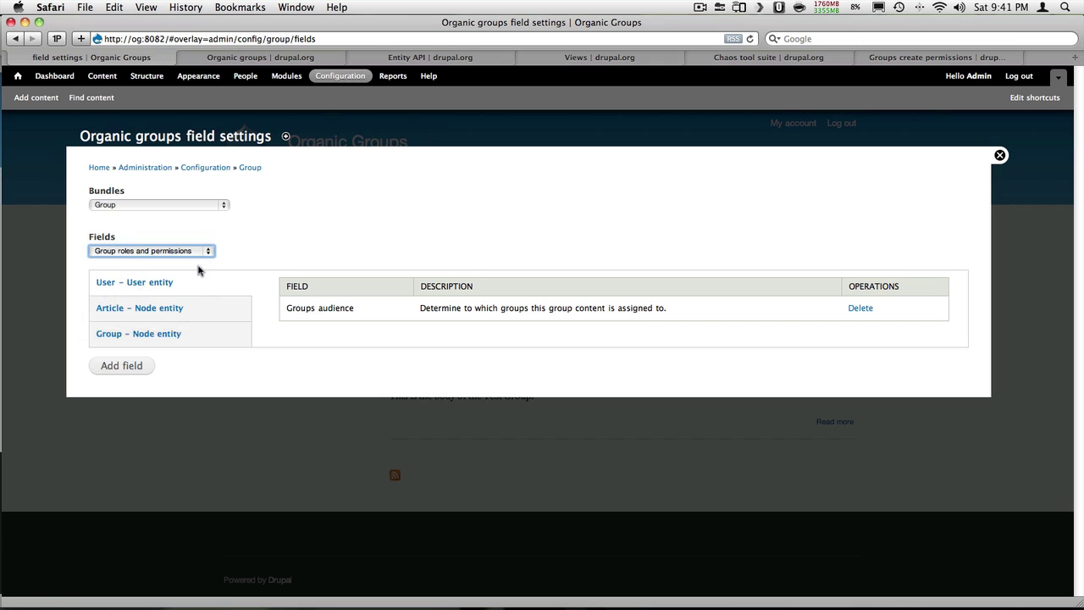
click(121, 371)
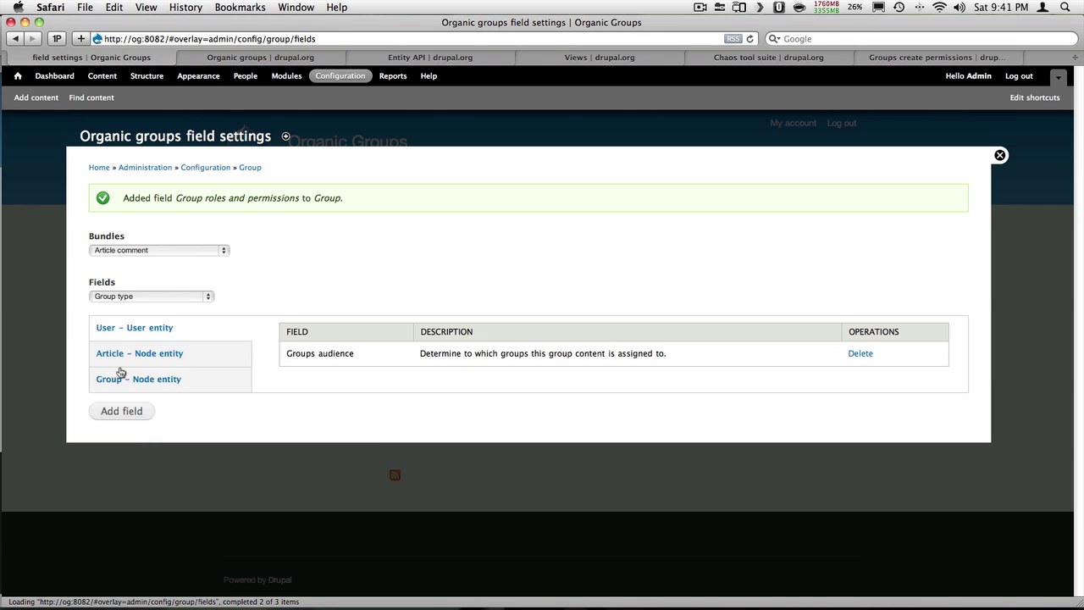
click(17, 77)
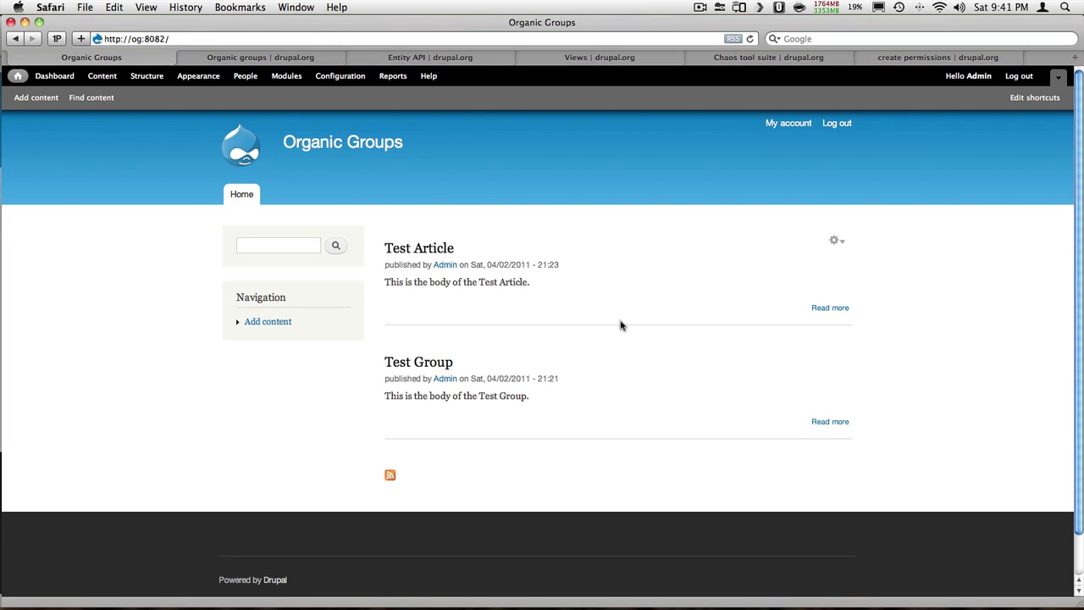
Edit Test Group, select 'Override default roles and permissions', and save the group
click(835, 360)
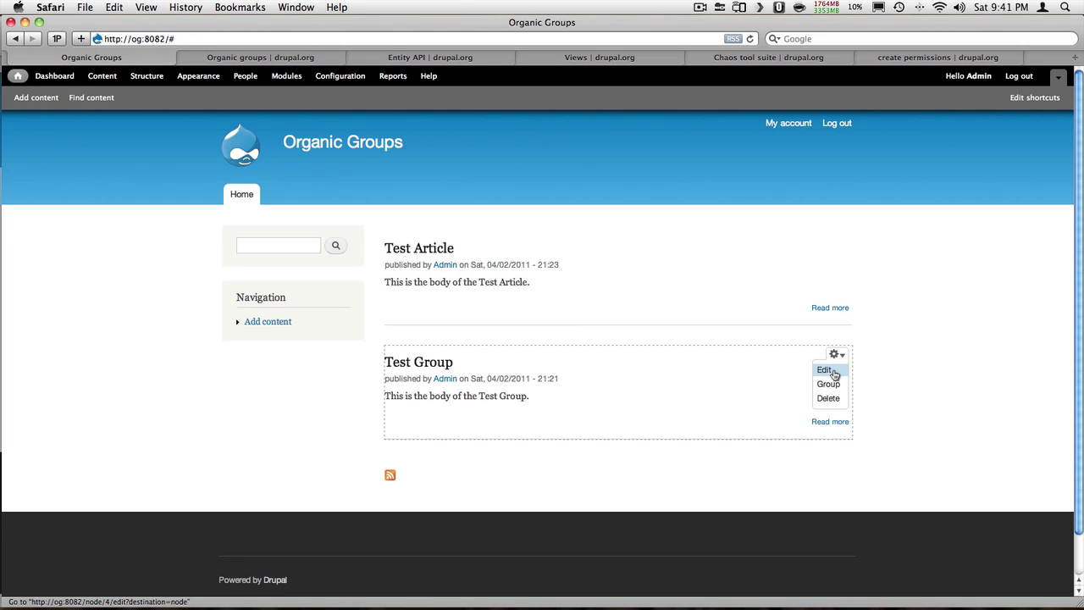
click(824, 370)
scroll(257, 312, down, 10)
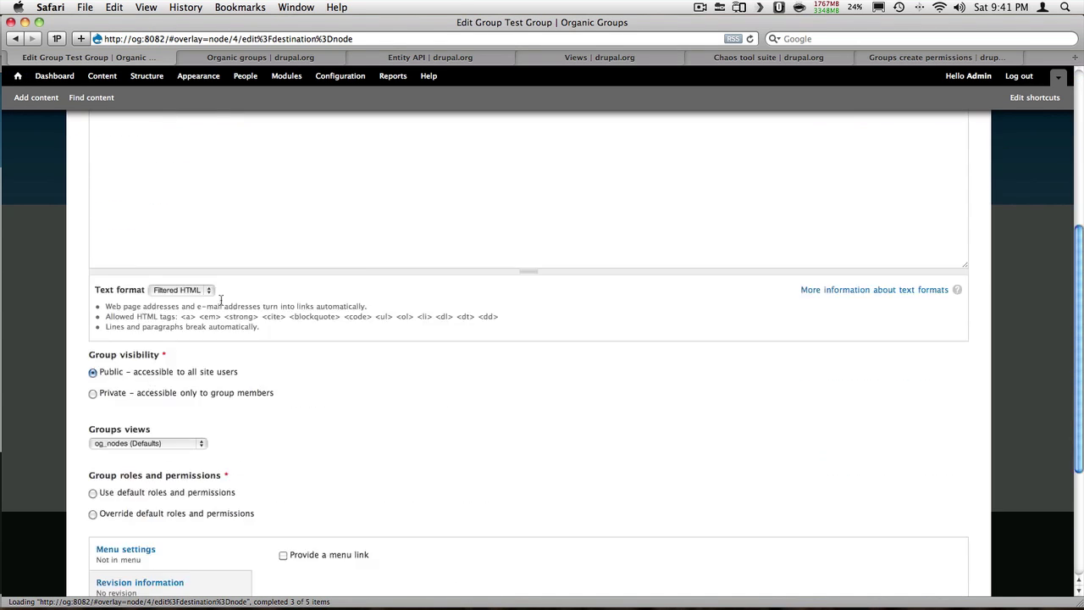
click(93, 329)
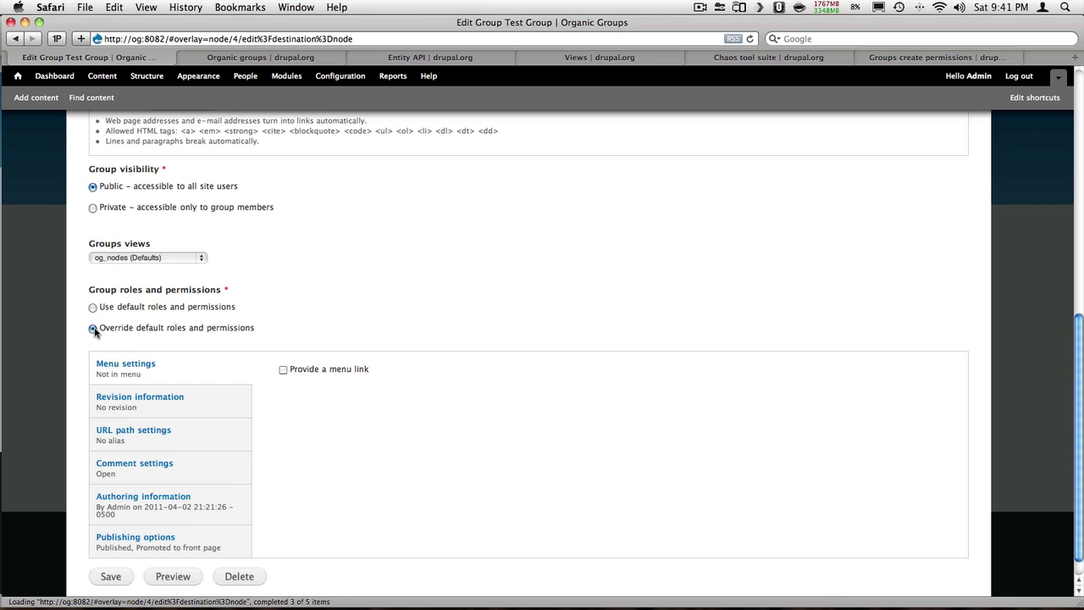
scroll(81, 349, down, 1)
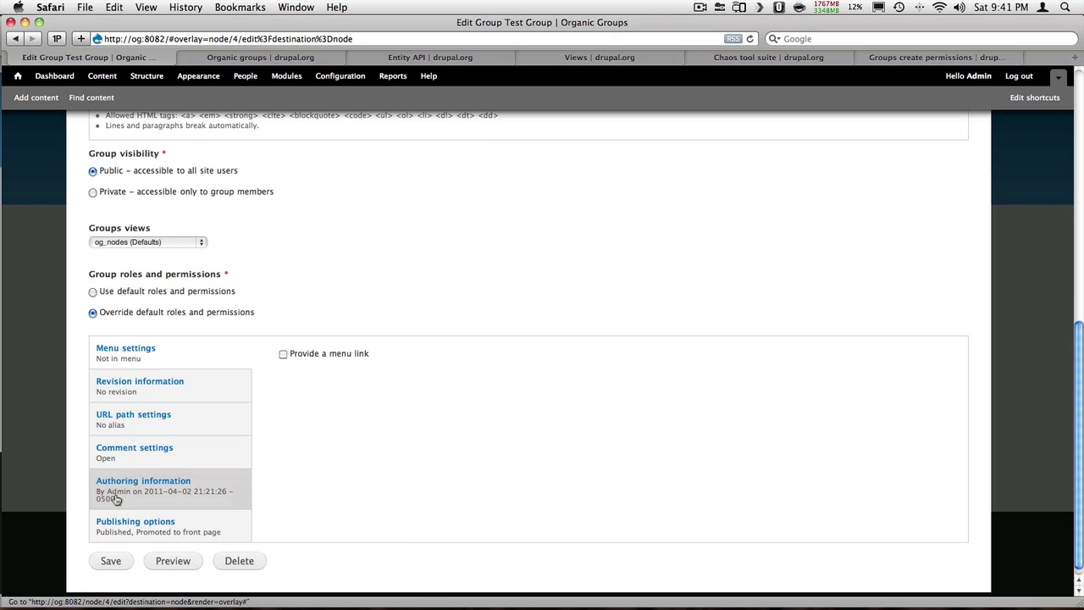
click(111, 570)
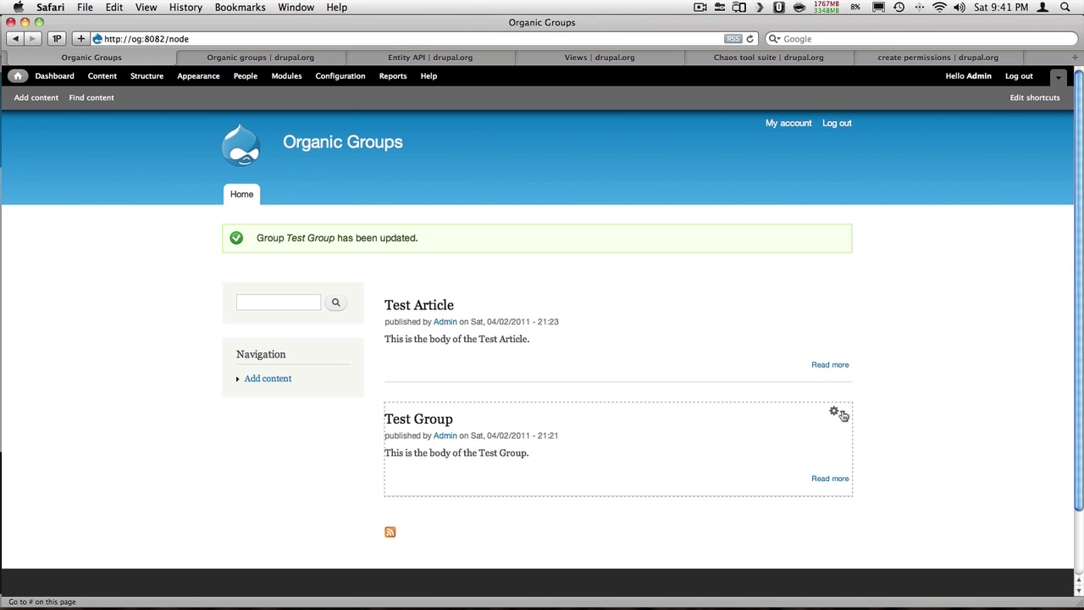
click(835, 412)
Add a 'content creator' role under Test Group's Roles, then return to the group overview
click(834, 441)
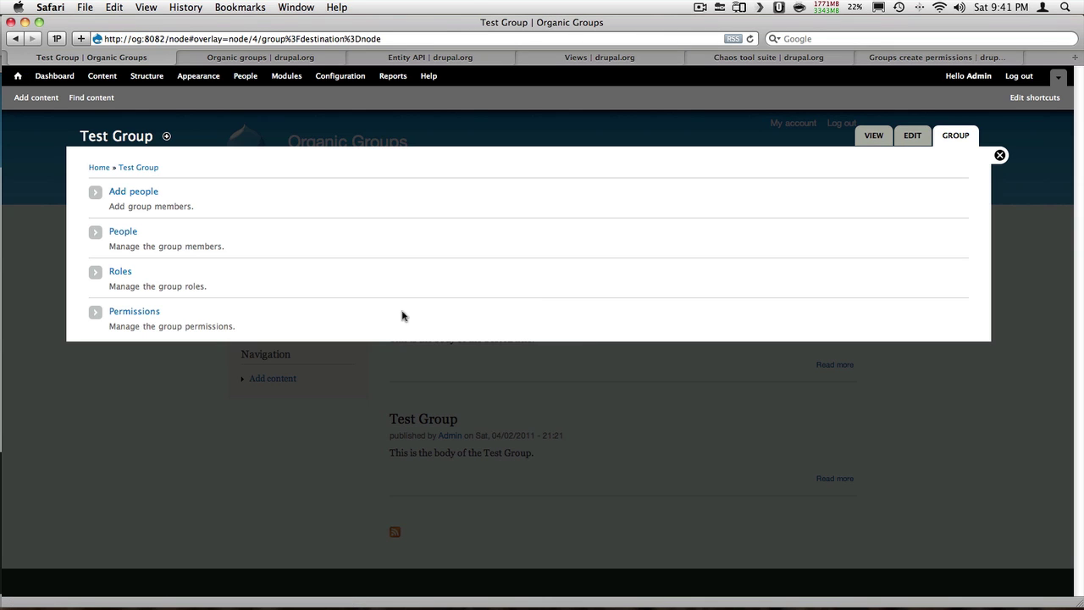
click(128, 273)
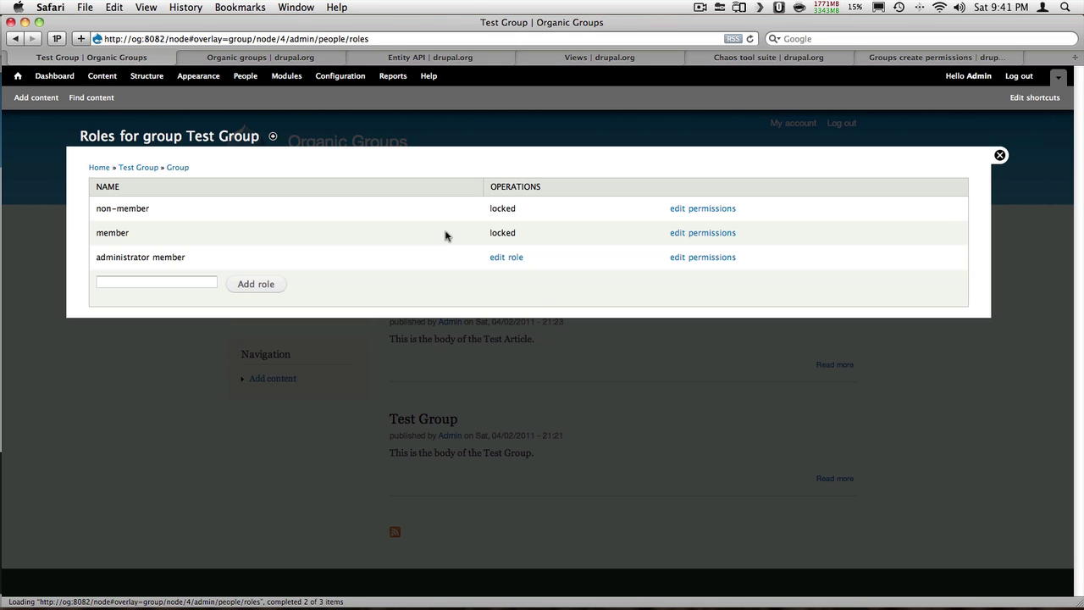
click(166, 283)
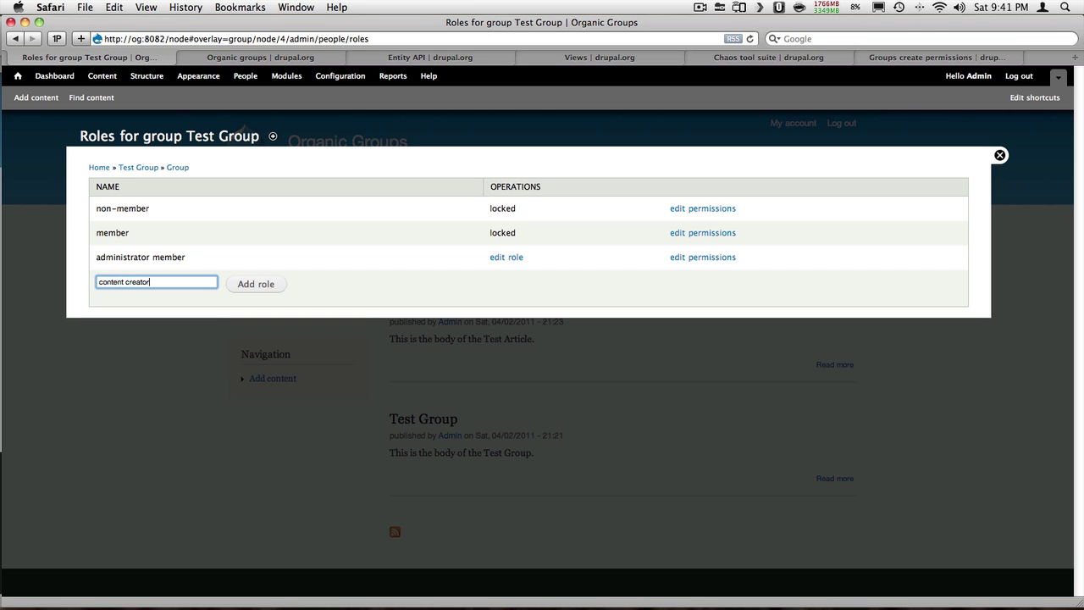
click(274, 285)
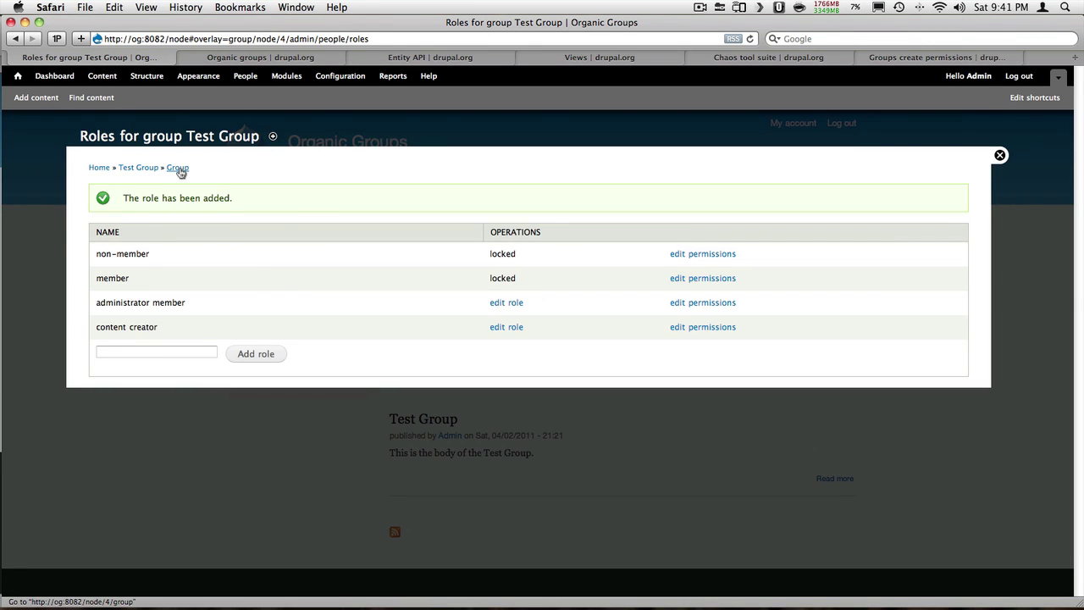
click(178, 168)
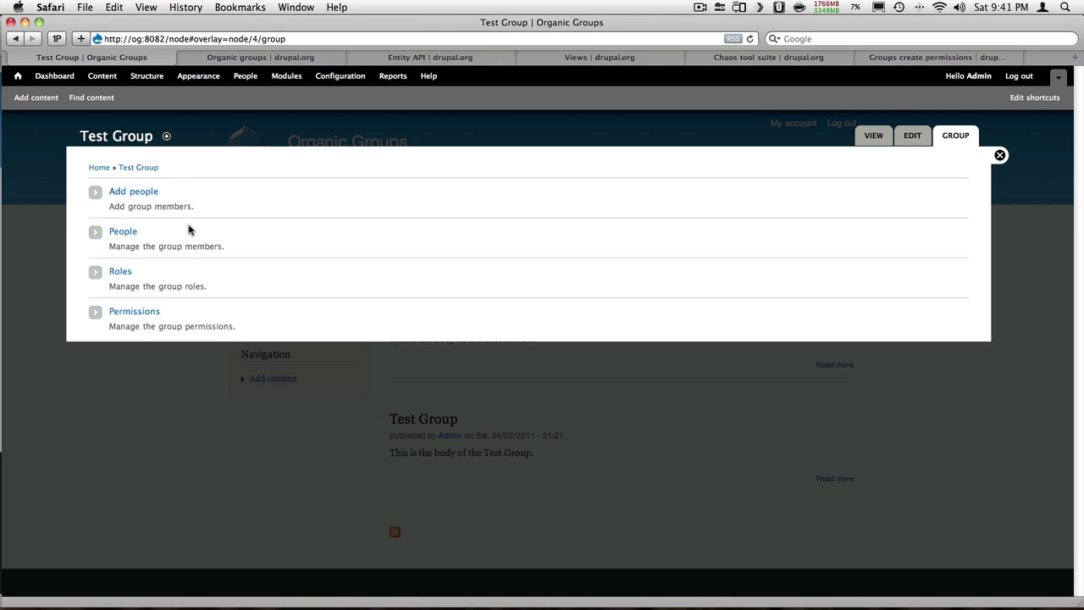
Grant Content Creator Article create and edit-own permissions in Test Group and save them
click(156, 312)
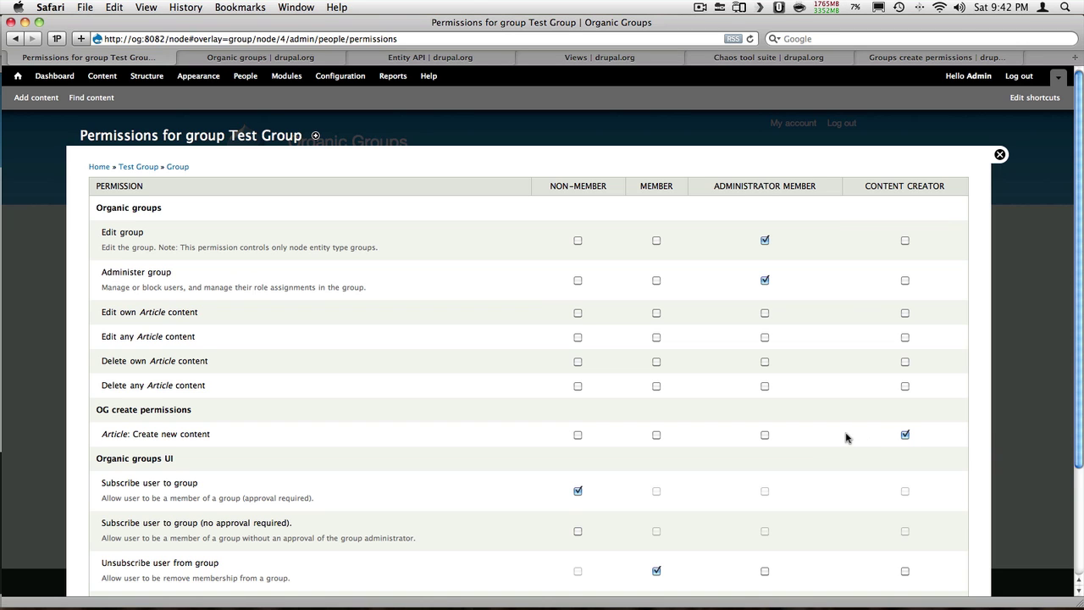
scroll(845, 437, down, 1)
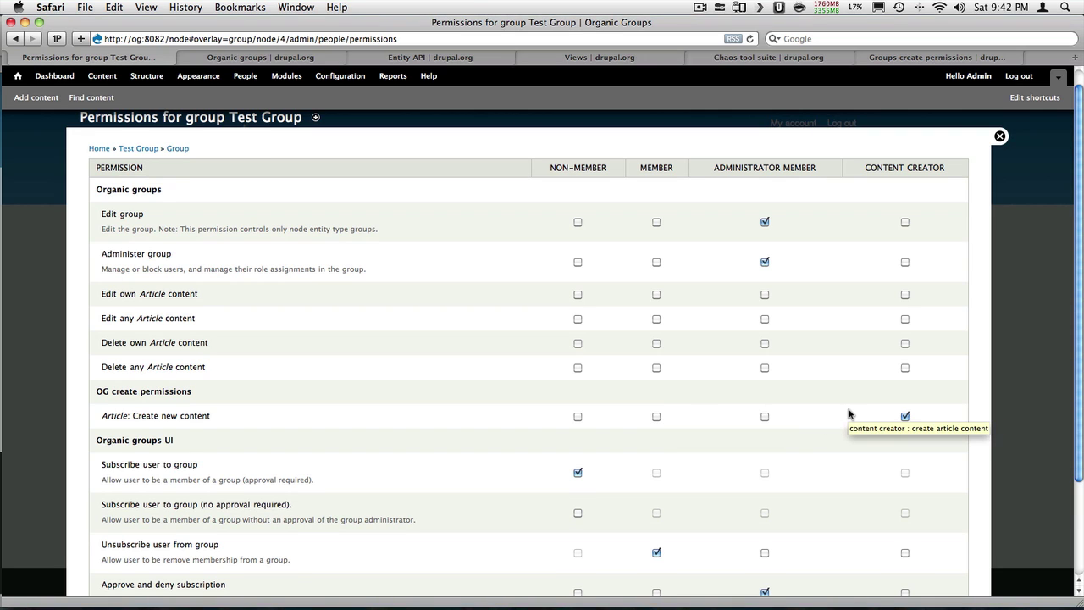
scroll(666, 407, down, 3)
click(142, 552)
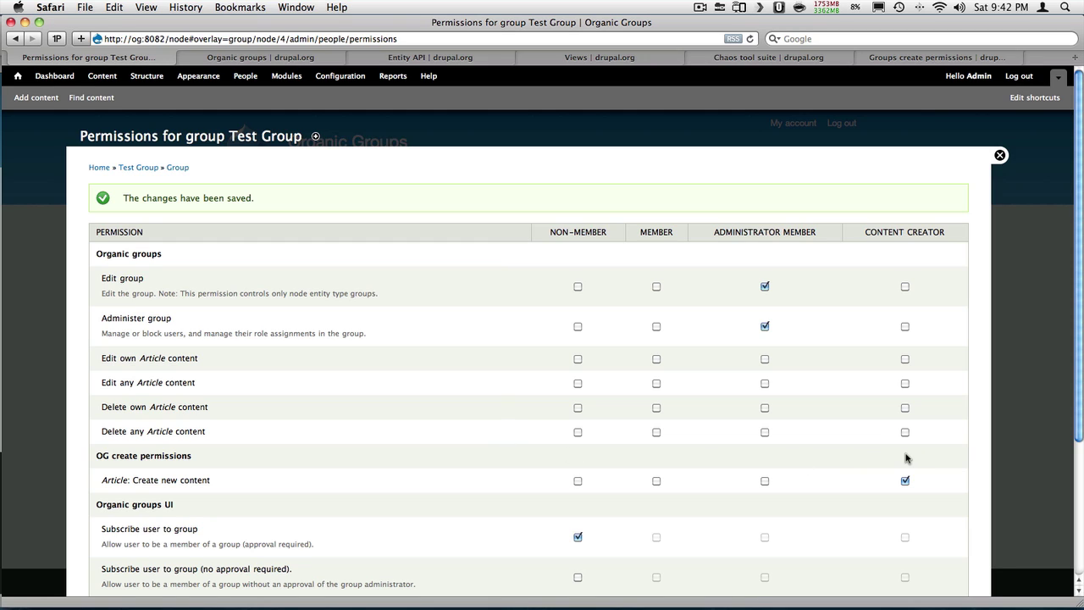
click(904, 359)
scroll(295, 434, down, 5)
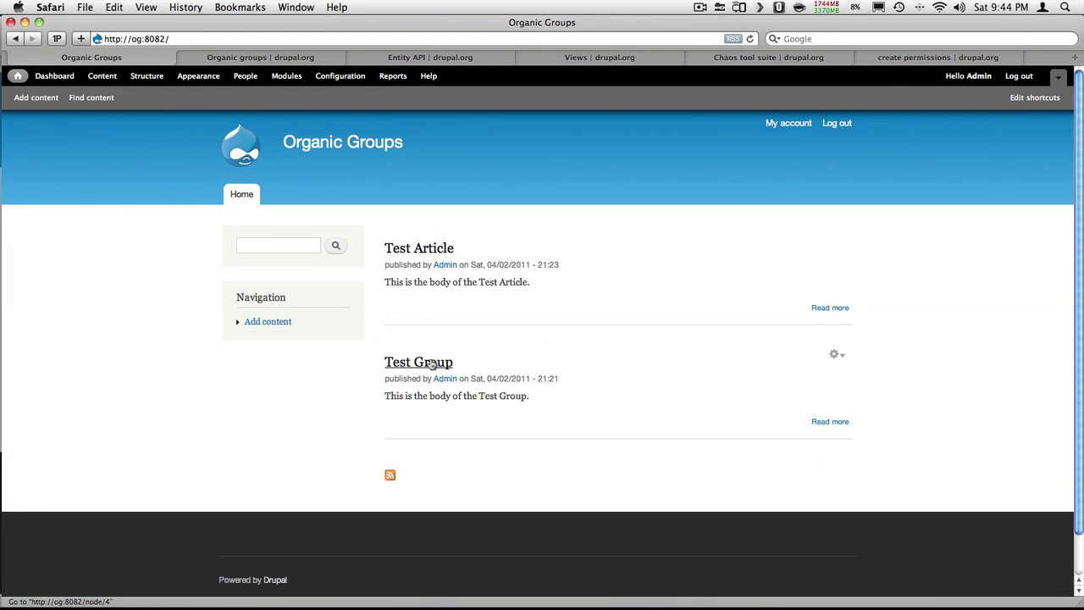
Add the new user to Test Group by entering their user name under Add people
click(839, 355)
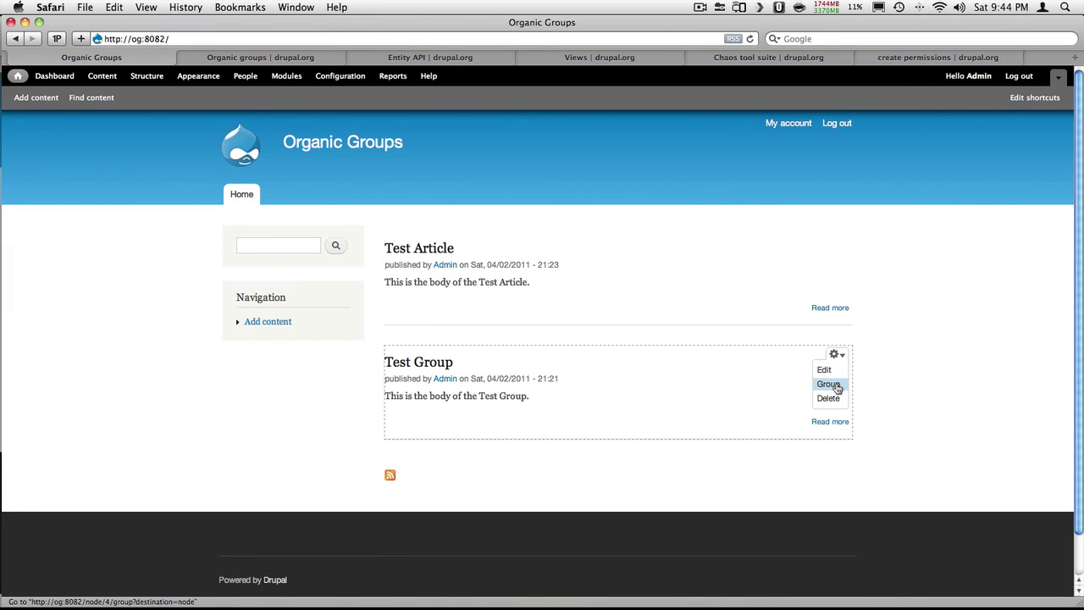
click(837, 387)
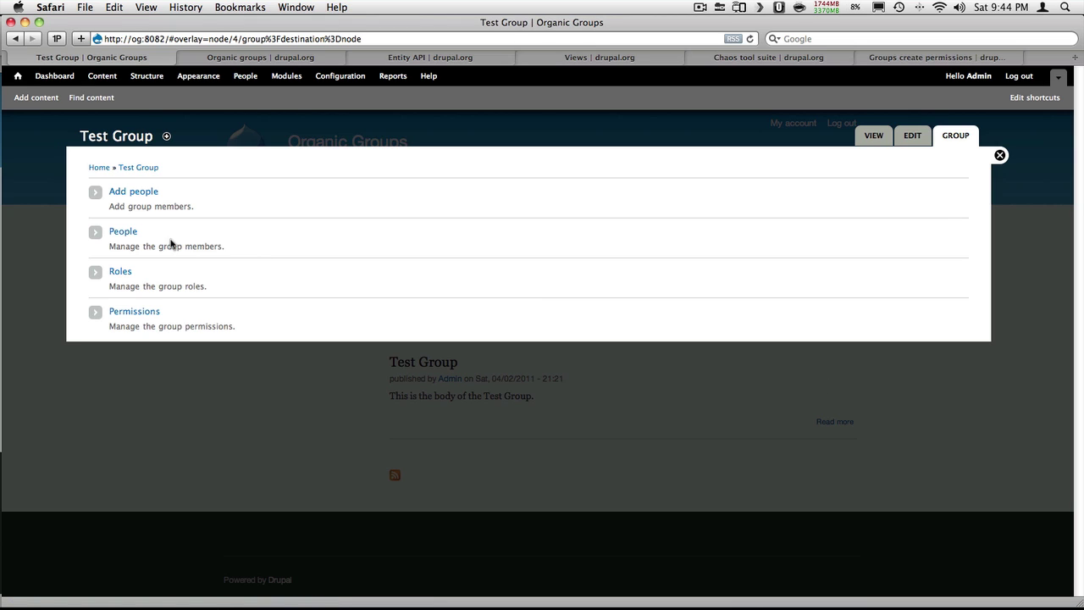
click(135, 194)
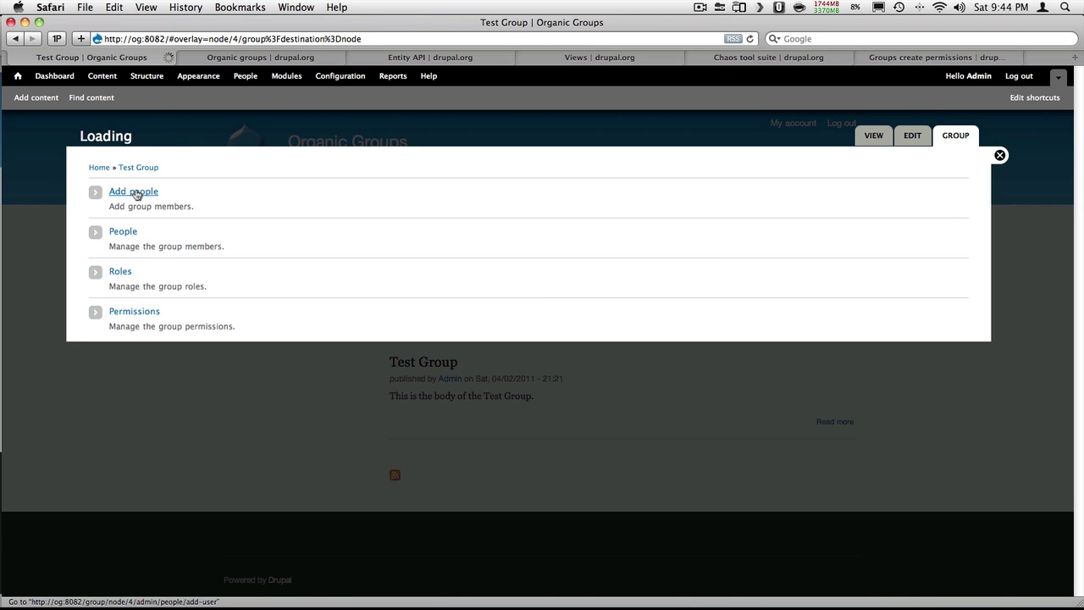
click(155, 236)
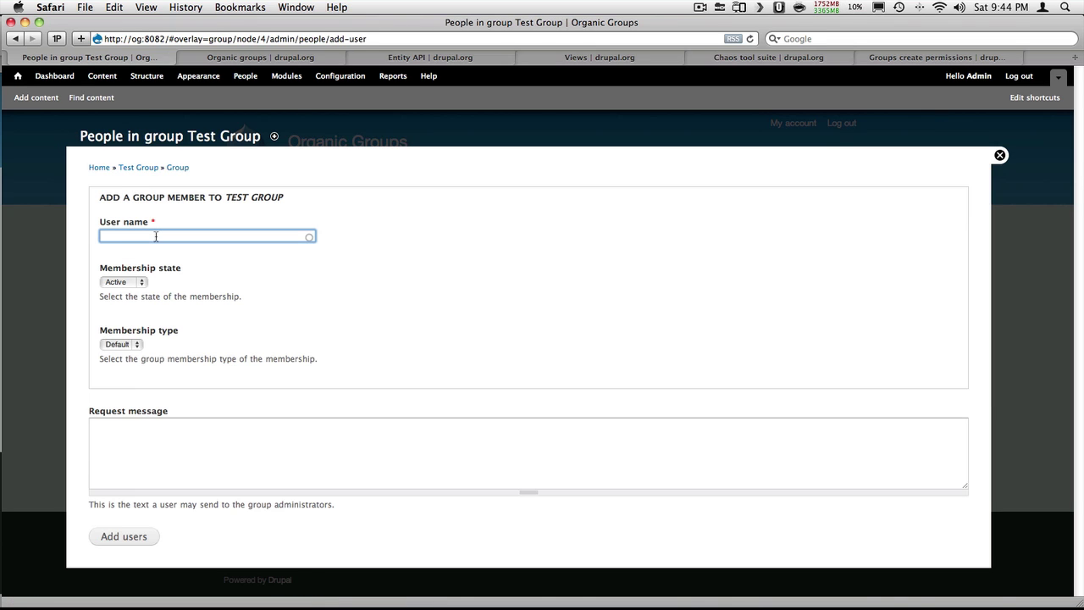
click(149, 254)
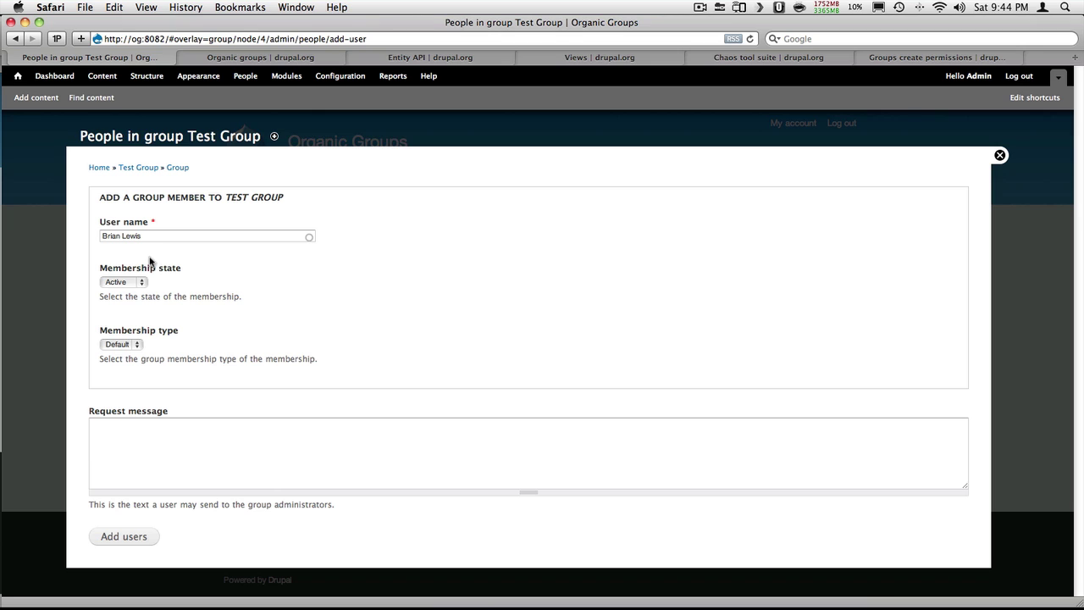
click(127, 537)
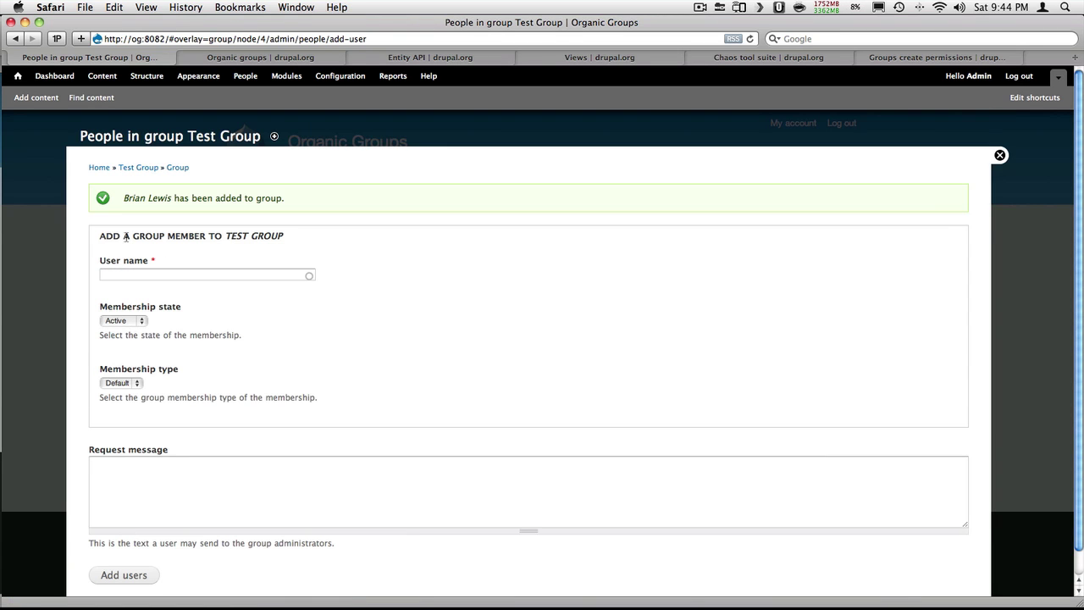
In the group's People list, choose the 'content creator' role update option
click(181, 169)
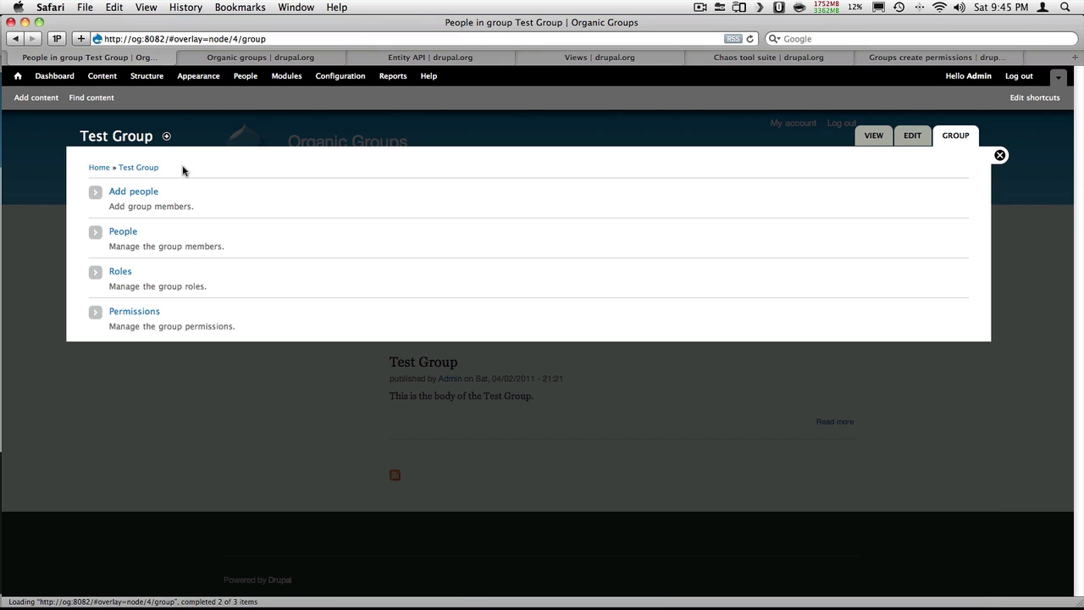
click(123, 234)
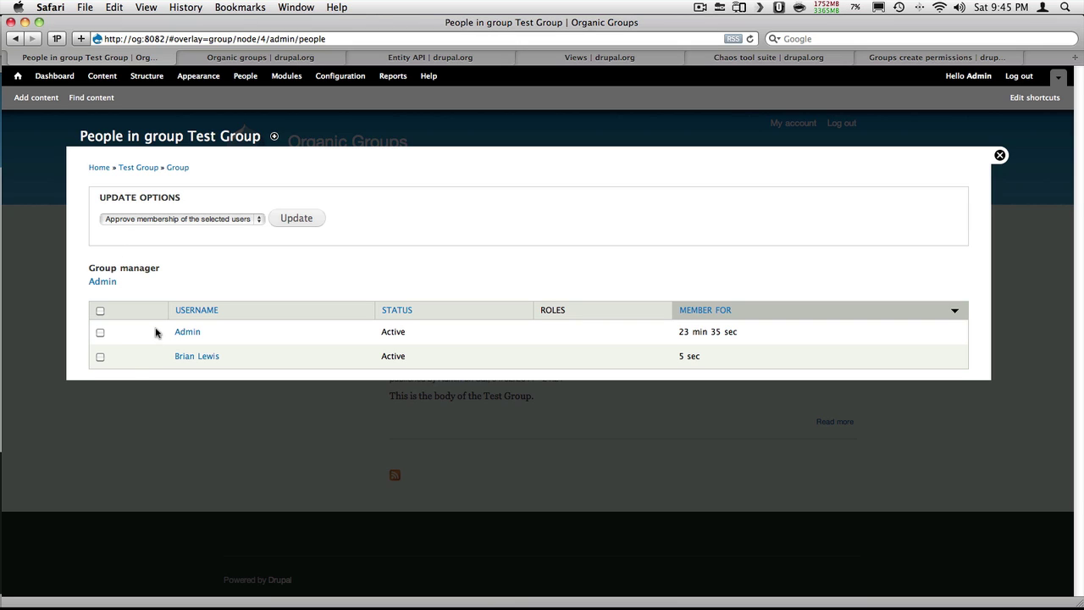
click(223, 222)
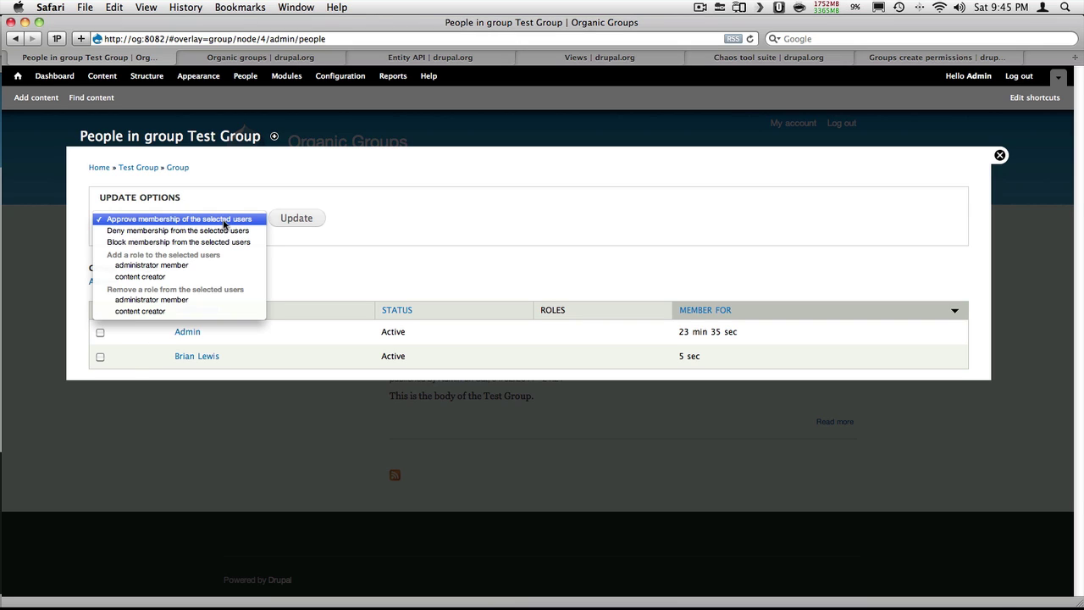
click(208, 277)
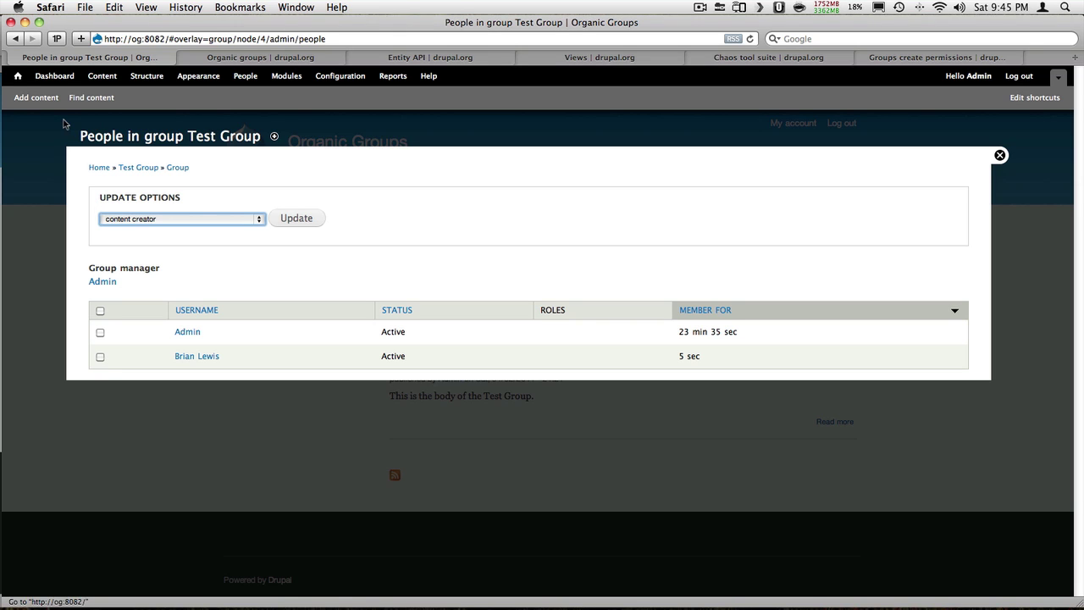
Switch to Google Chrome and log in with the group member's username and password
key(super+Tab)
key(super+Tab)
key(super+Tab)
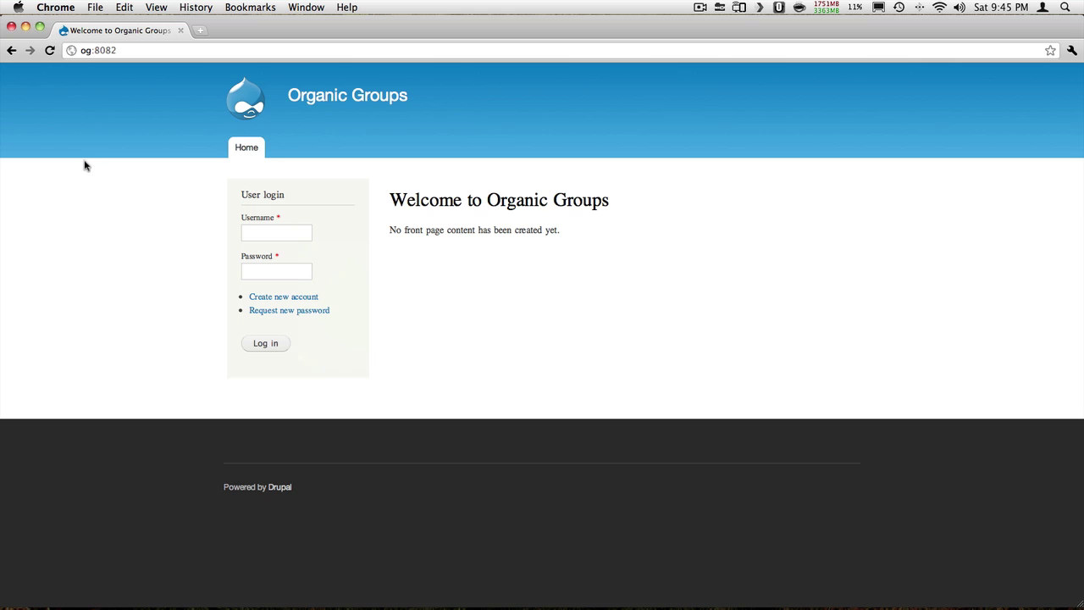
click(303, 238)
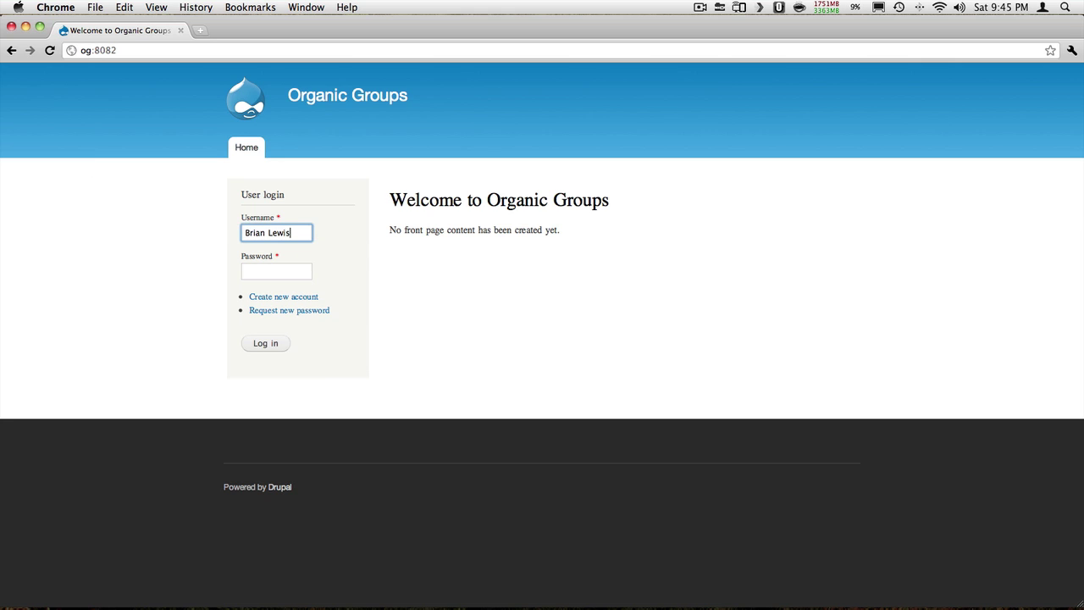
key(Tab)
text(•••••••••)
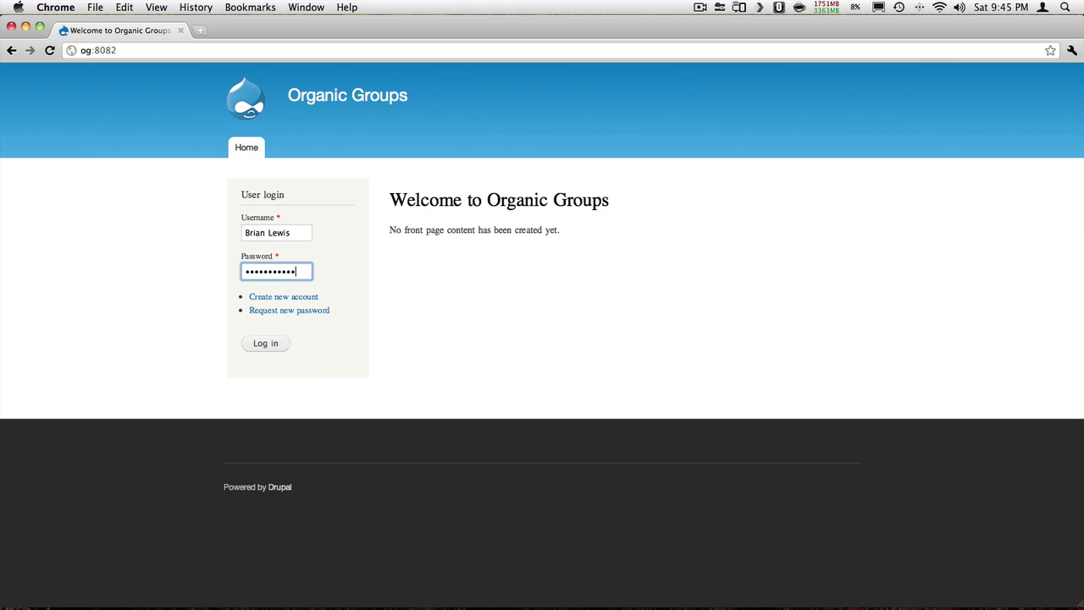
click(277, 341)
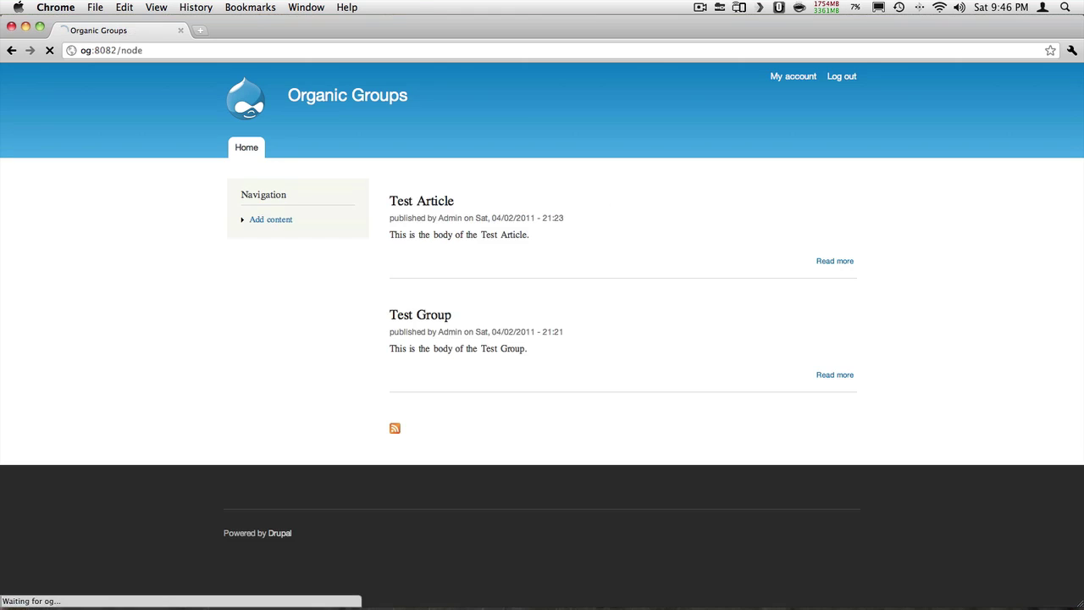
Fill in a new article's title and body, pick Test Group as audience, and try saving
click(278, 221)
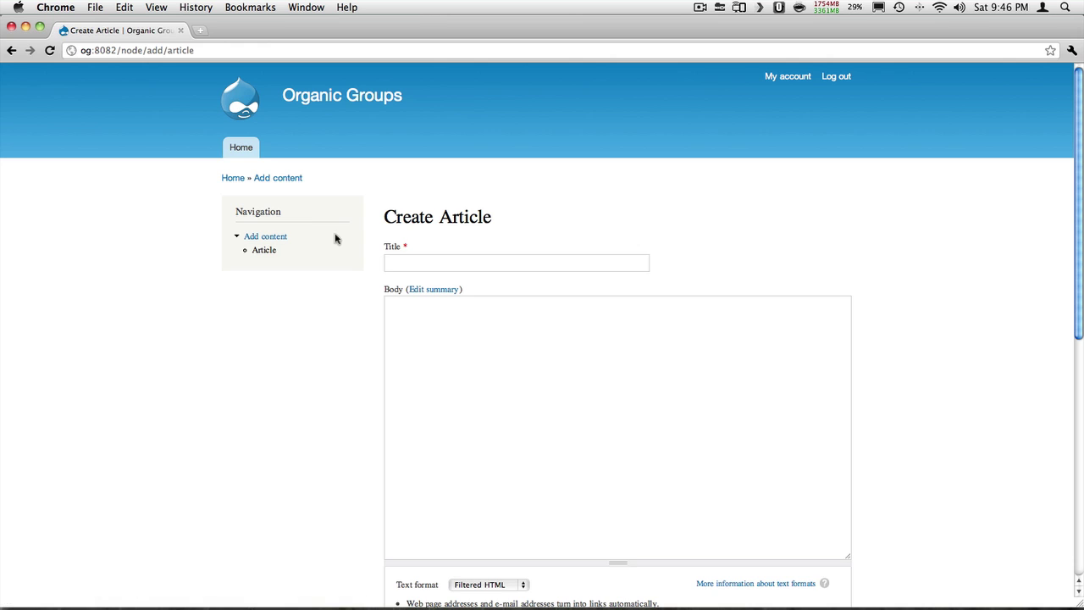
click(426, 261)
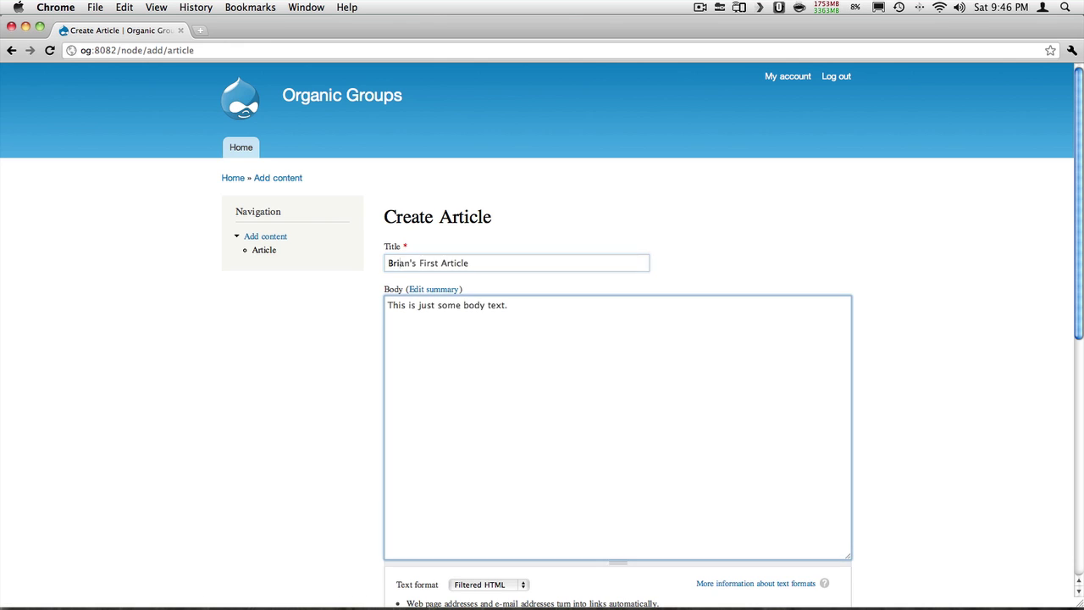
scroll(487, 212, down, 10)
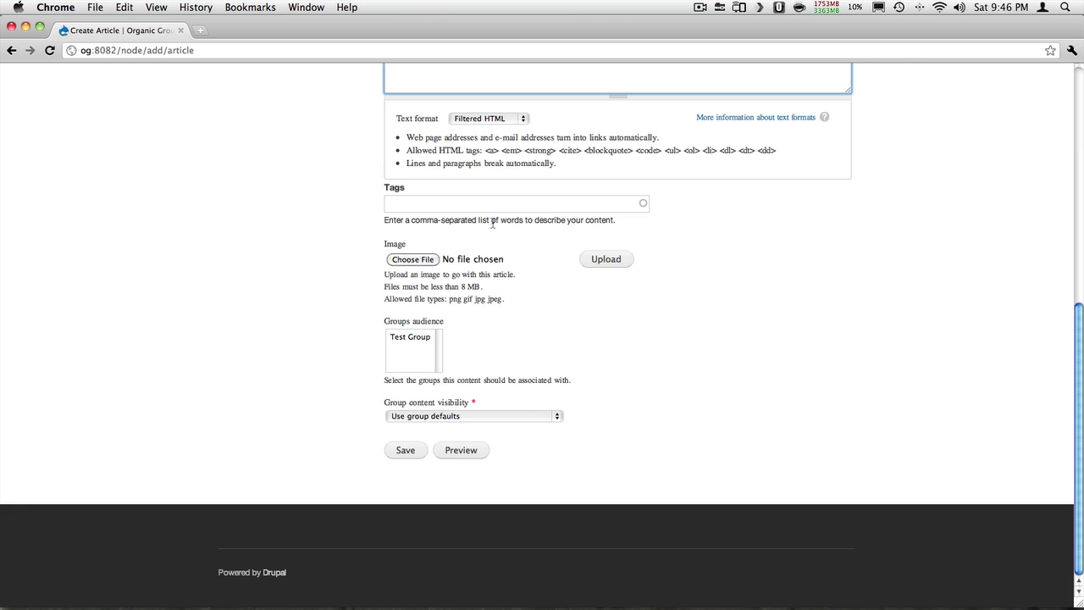
click(412, 338)
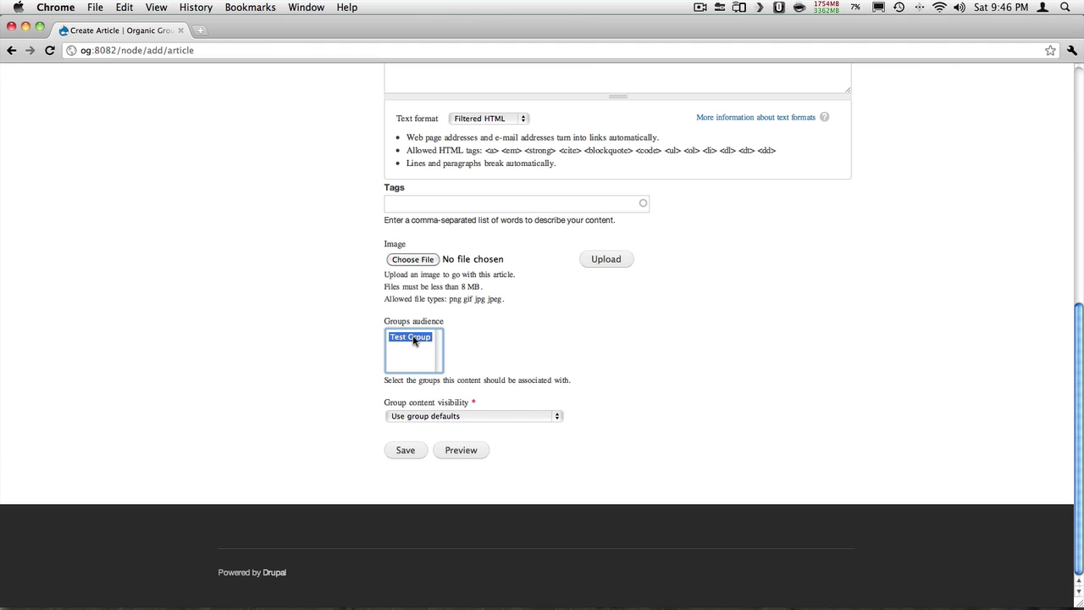
click(418, 450)
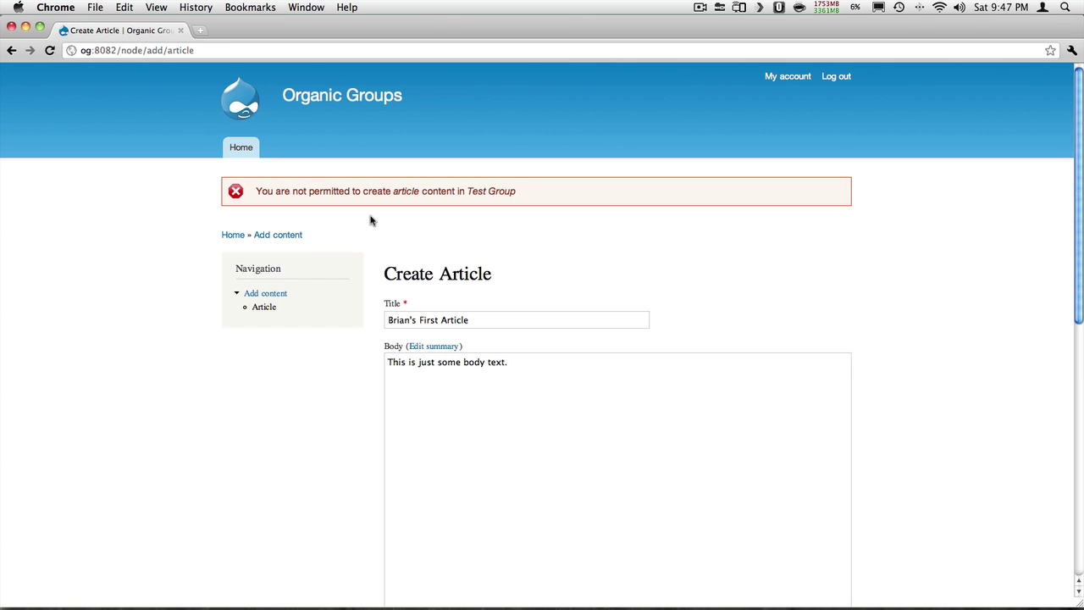
Reselect Test Group as audience, save the article successfully, and return to the front page
scroll(371, 220, down, 10)
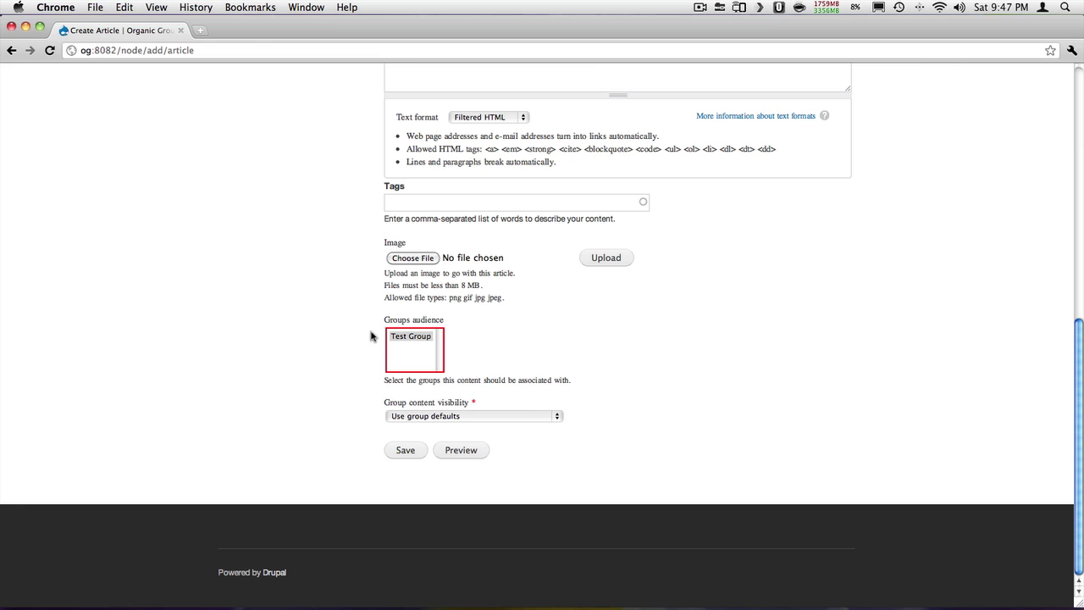
click(413, 338)
click(409, 453)
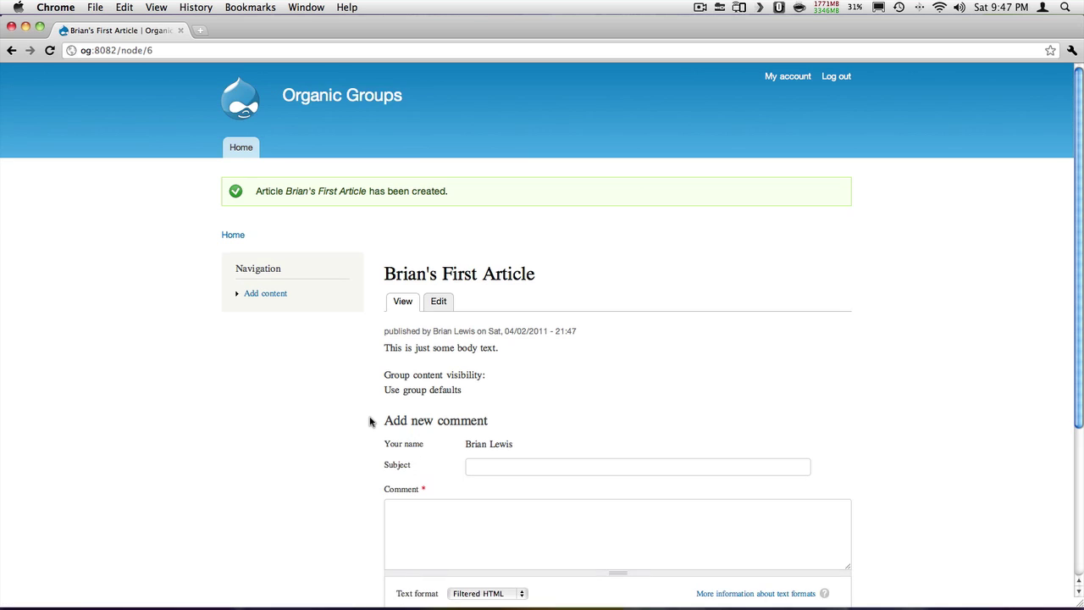
scroll(370, 421, down, 2)
scroll(370, 421, down, 1)
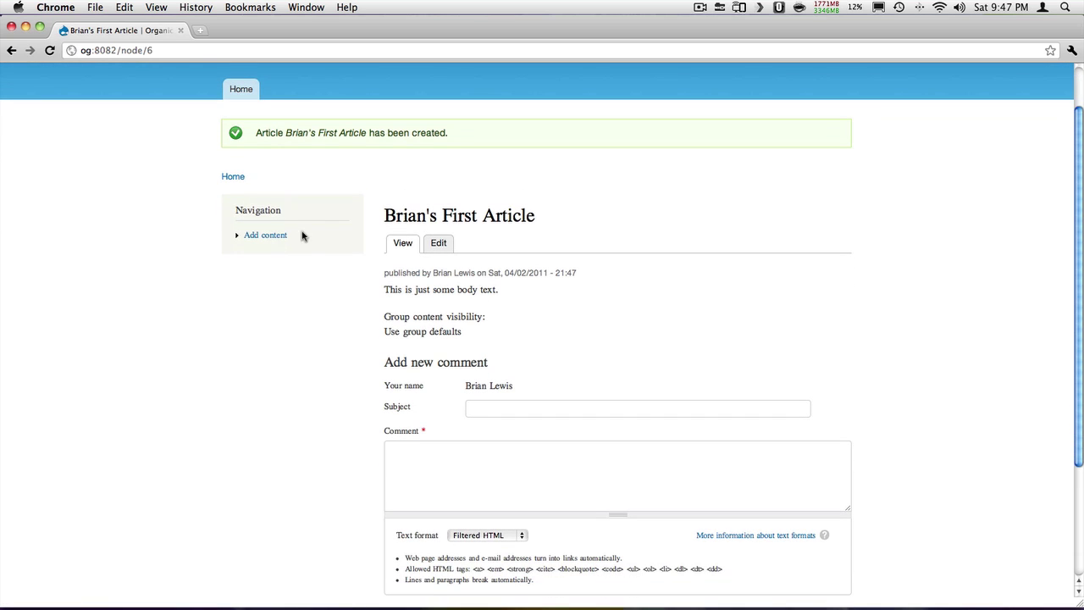
click(233, 177)
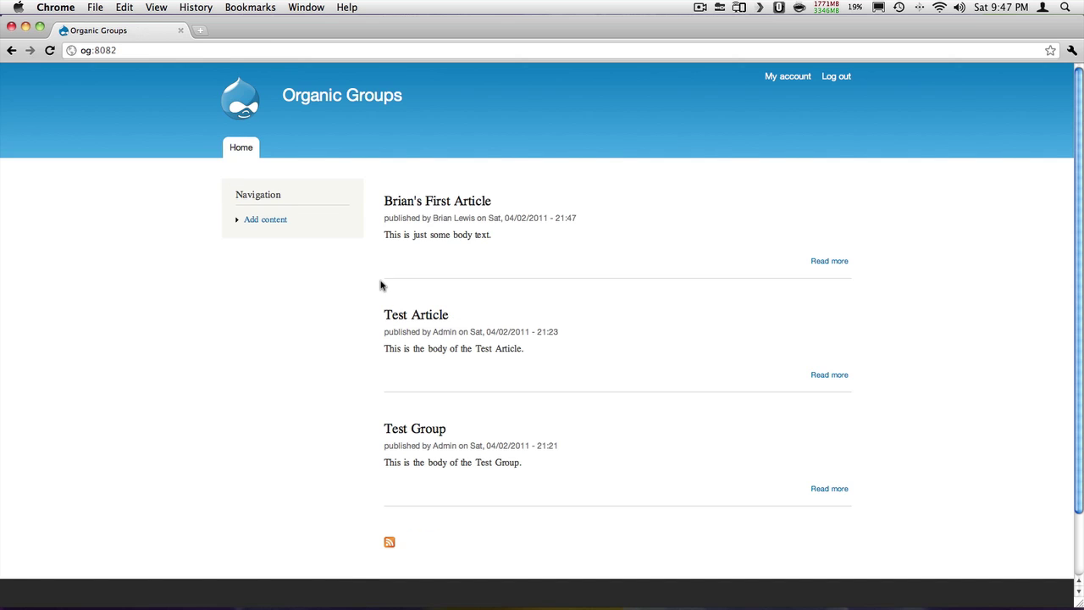
In the administrator's session, open Test Group's list of group members
key(super+Tab)
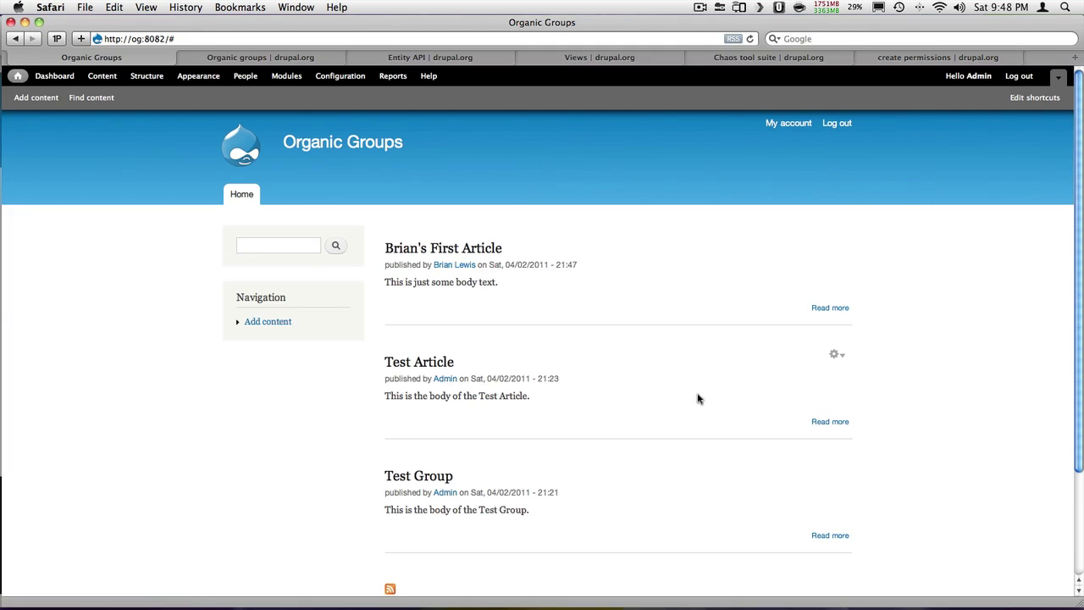
scroll(721, 392, down, 3)
click(835, 336)
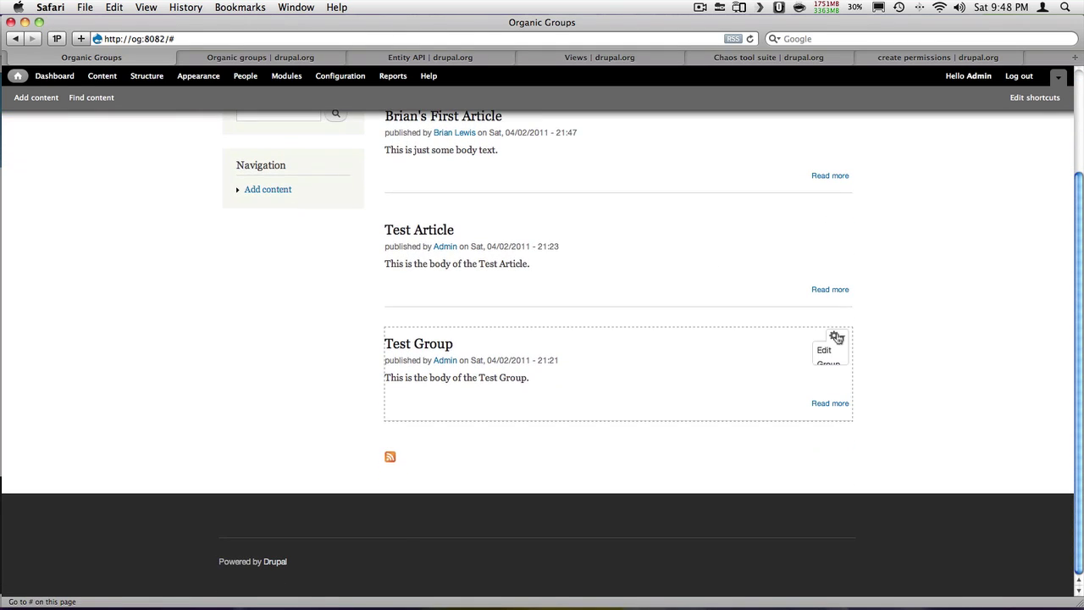
click(832, 365)
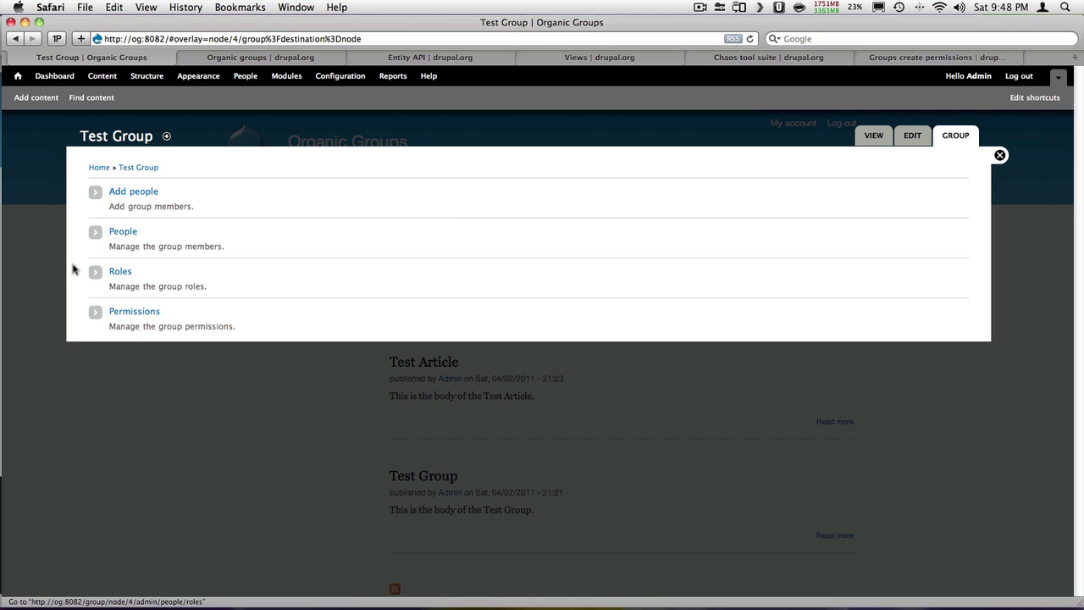
click(123, 232)
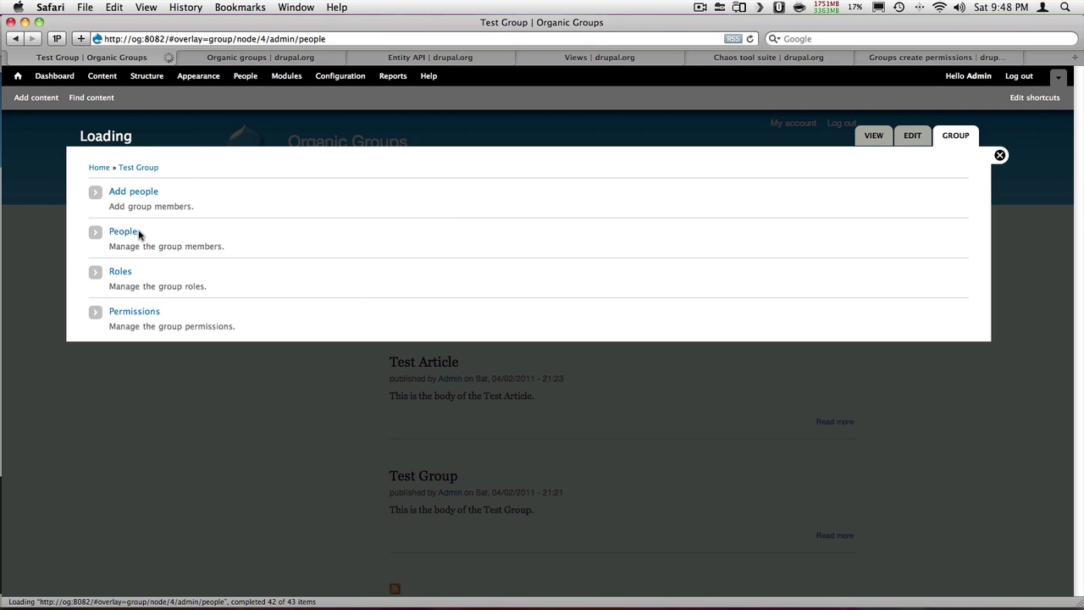
Give the non-admin member the content creator role, then return to the member's browser
click(244, 224)
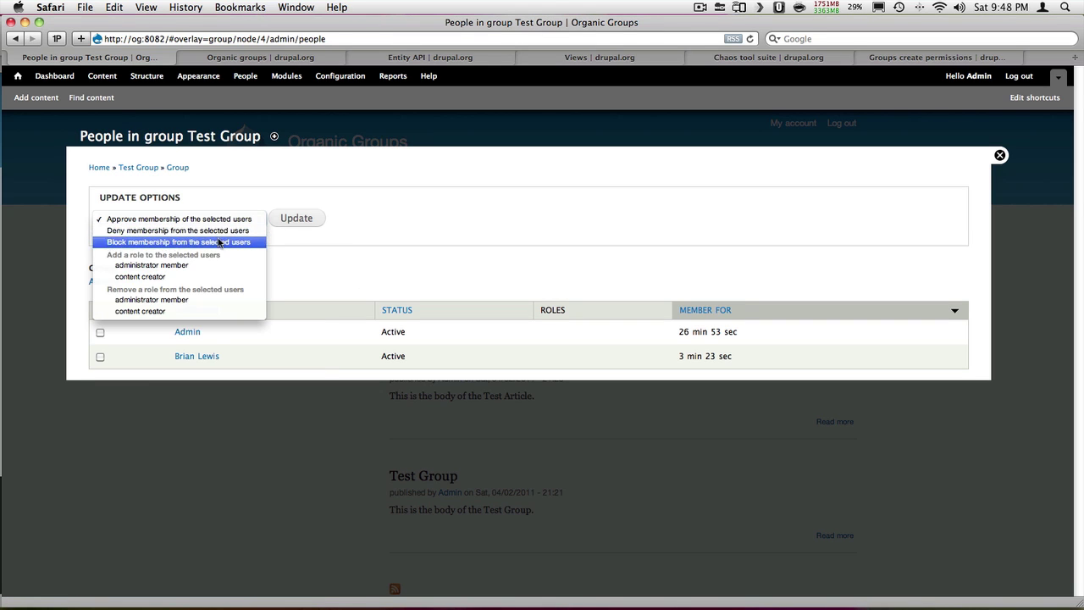
click(189, 277)
click(100, 356)
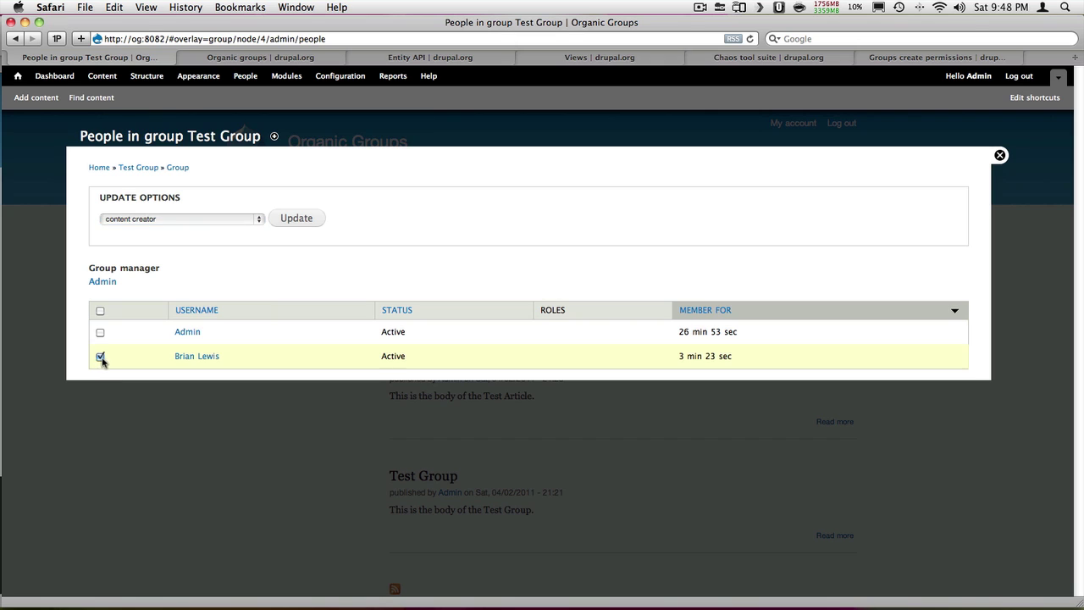
click(316, 220)
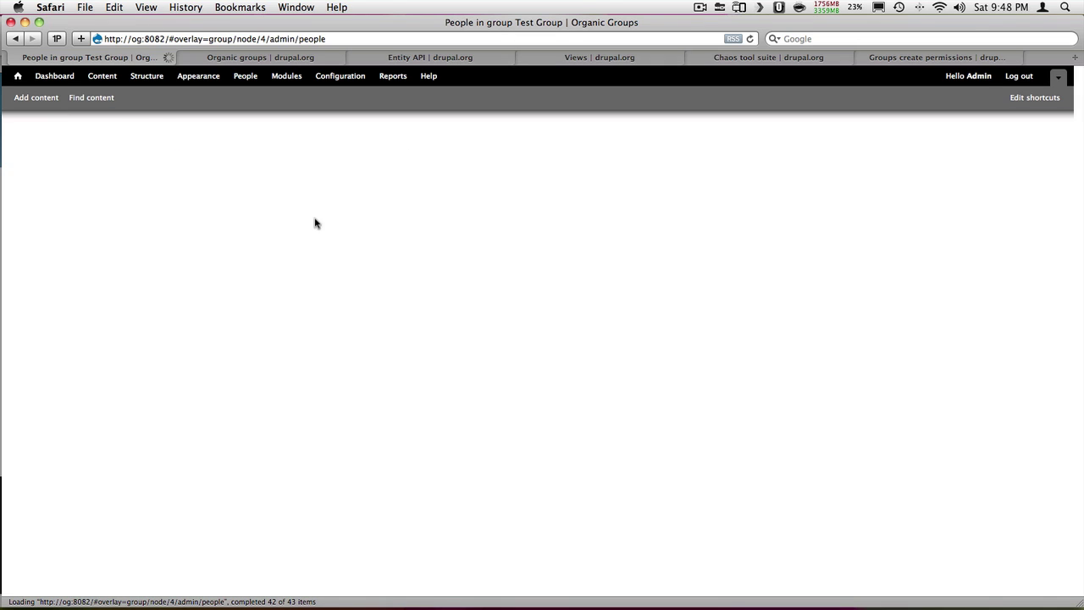
key(super+Tab)
key(super+Tab)
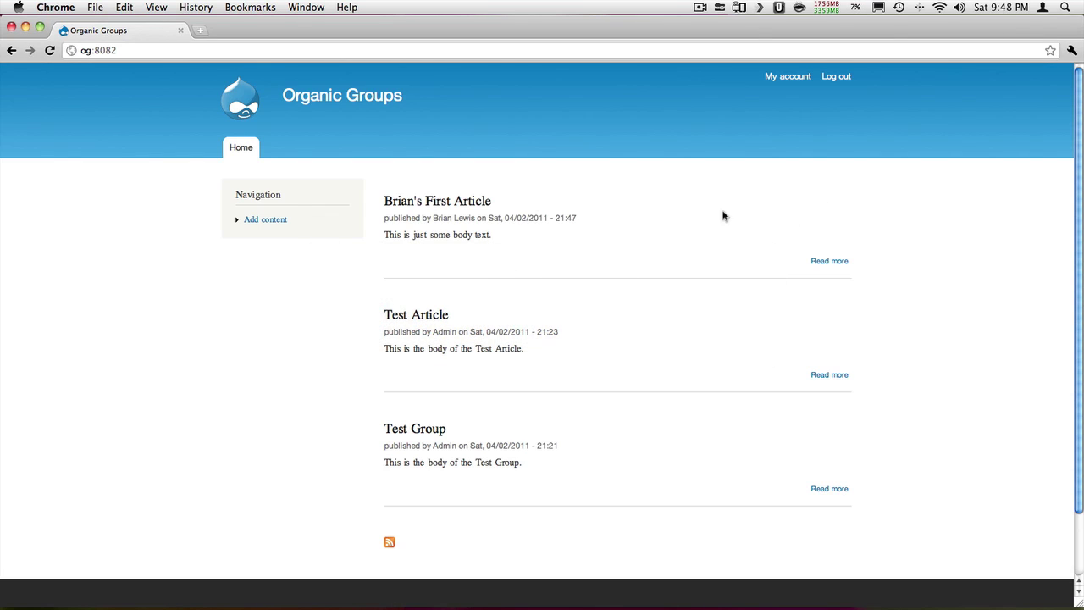
Edit the newly posted article, select Test Group in Groups audience, and save it
click(455, 204)
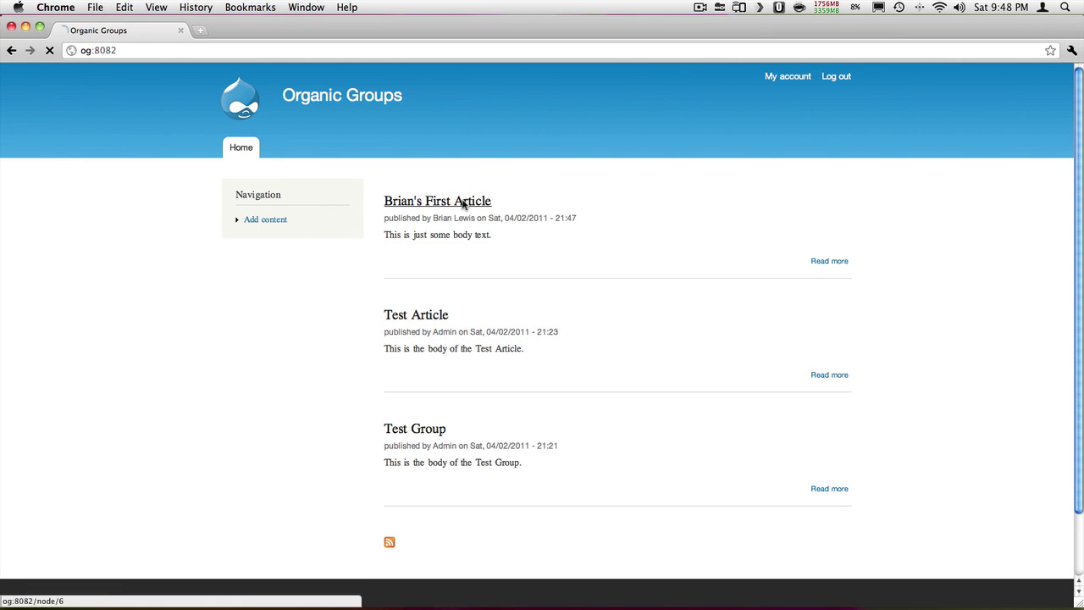
click(445, 251)
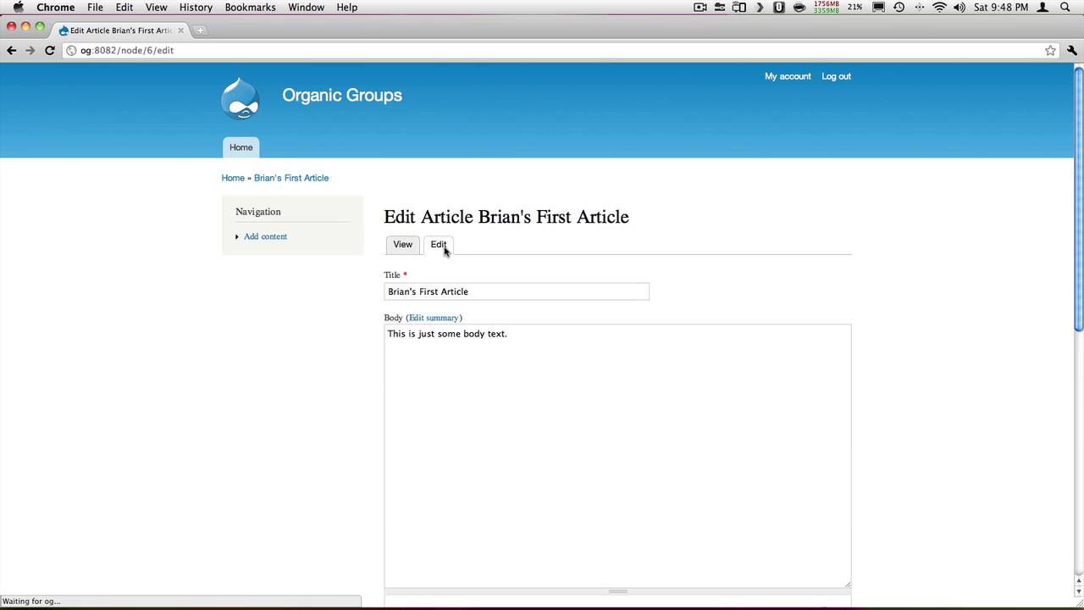
scroll(389, 259, down, 10)
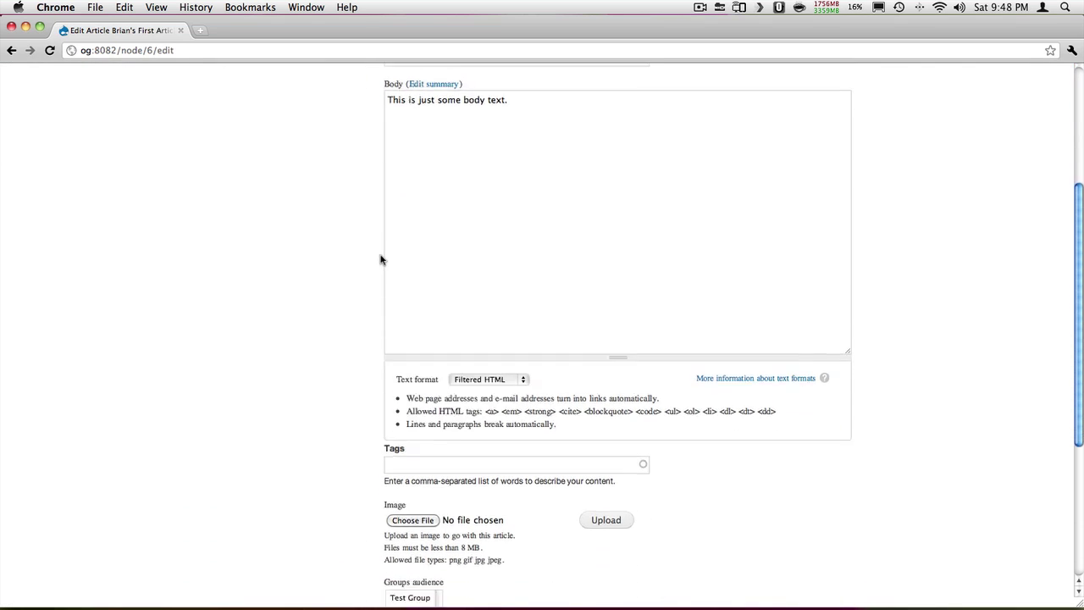
click(410, 337)
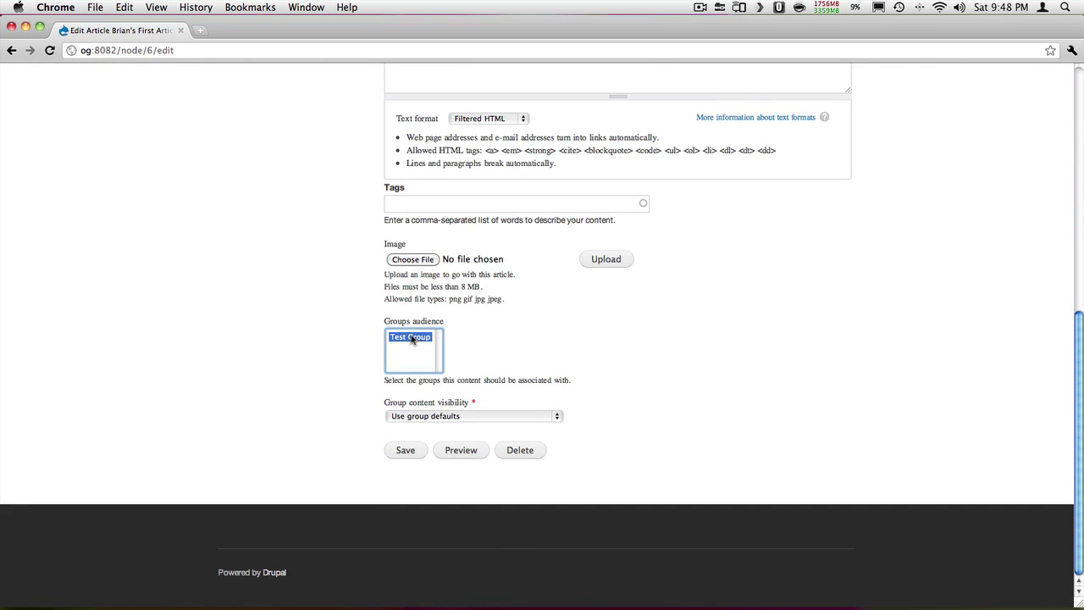
click(414, 450)
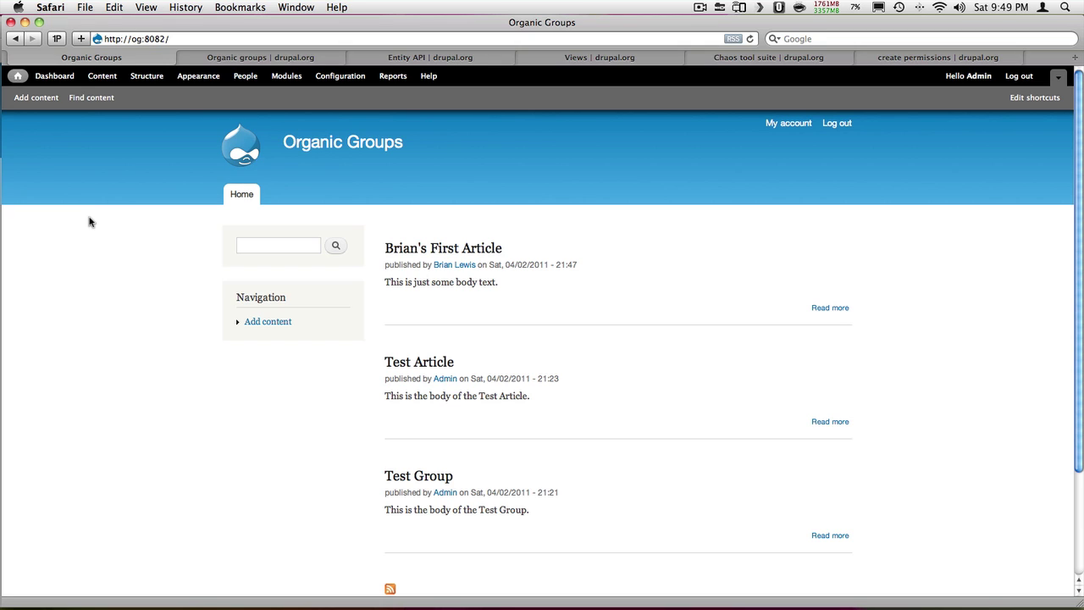
In the logged-out browser, reload the front page and open the Test Group page
key(super+Tab)
key(super+Tab)
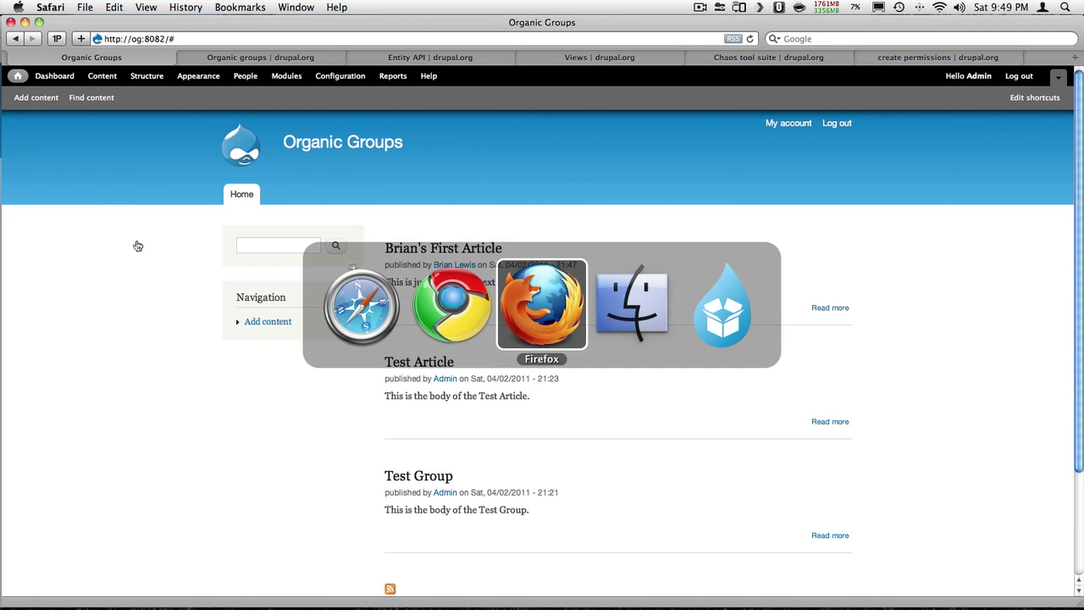
key(super+r)
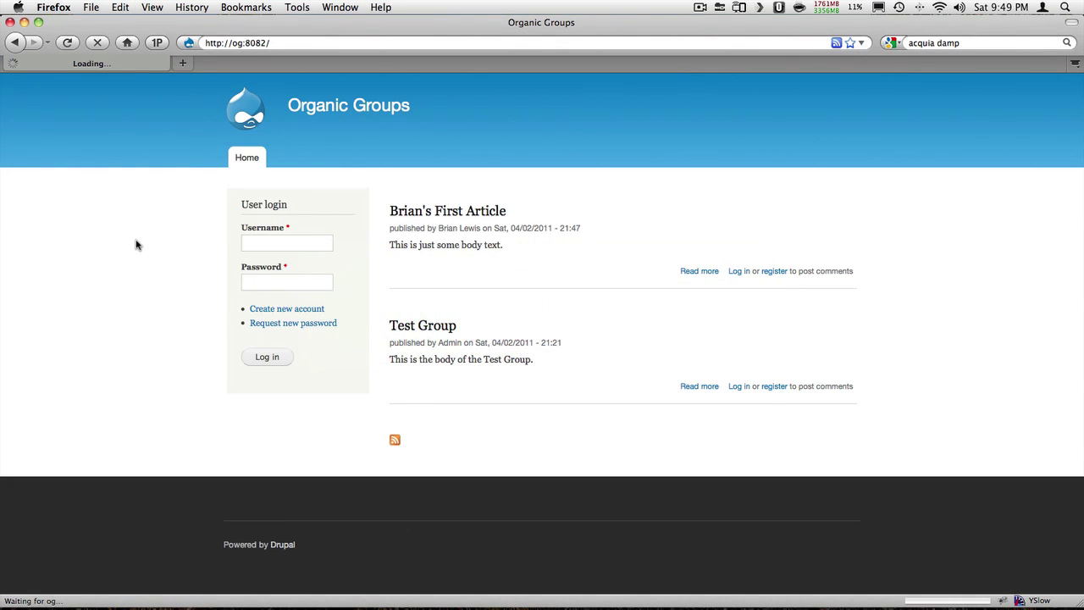
click(435, 332)
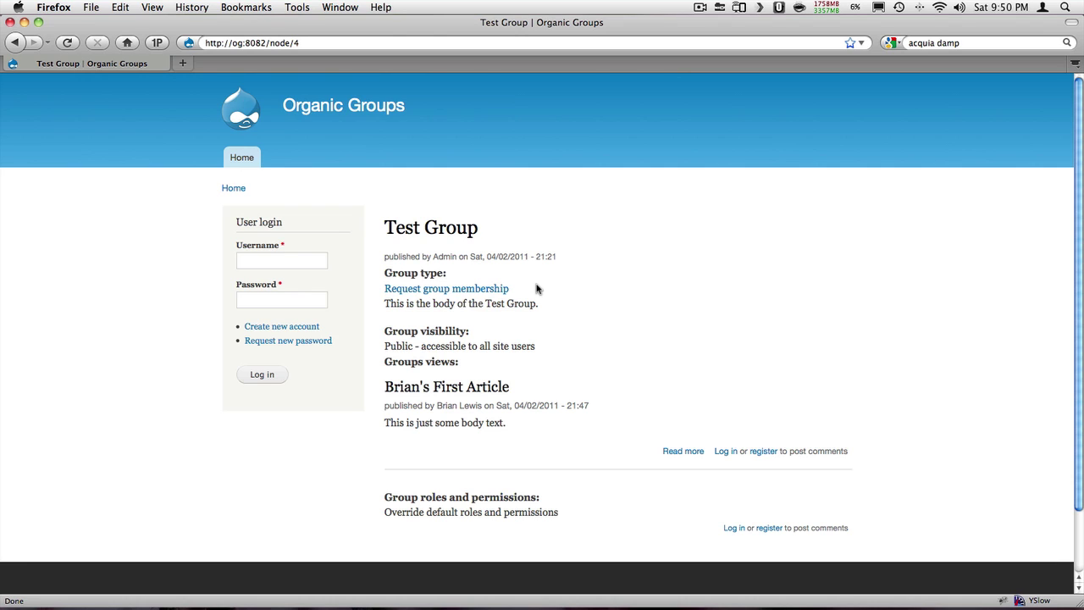
Go to the Manage Display settings of the Group content type
key(super+Tab)
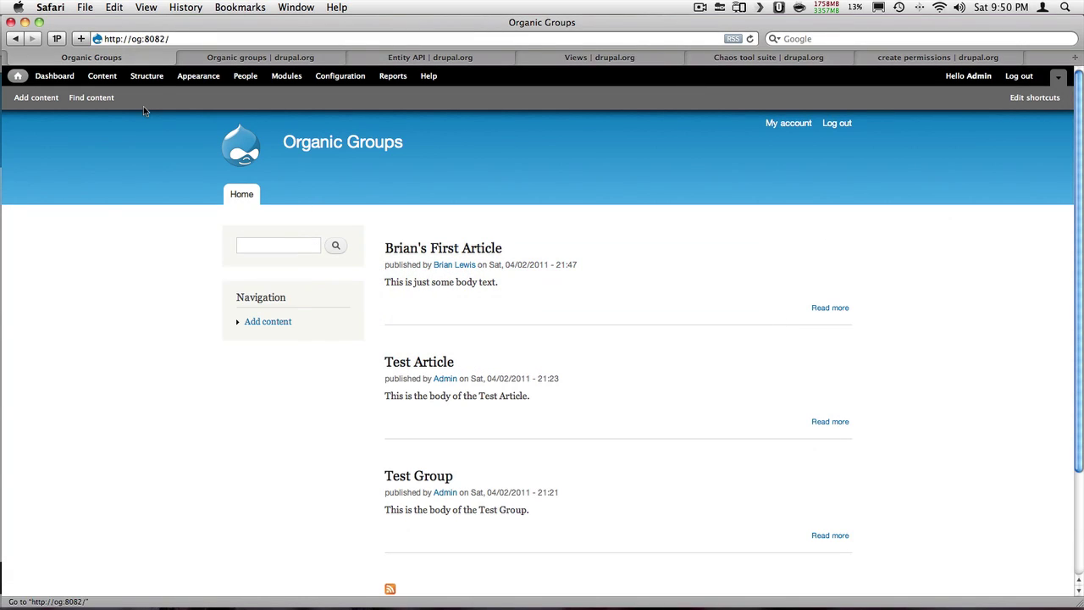
click(144, 78)
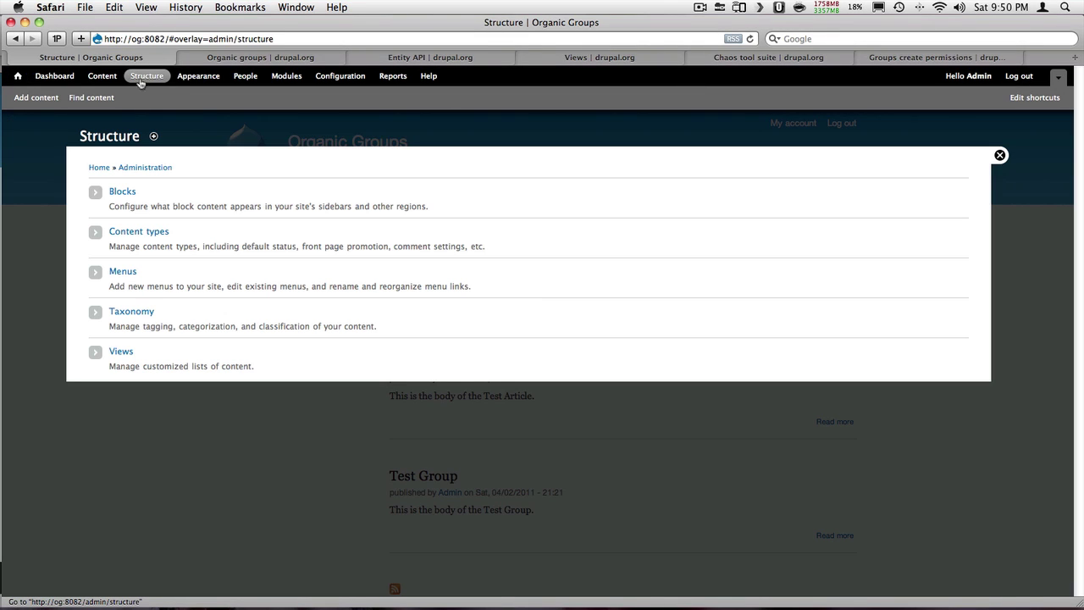
click(140, 233)
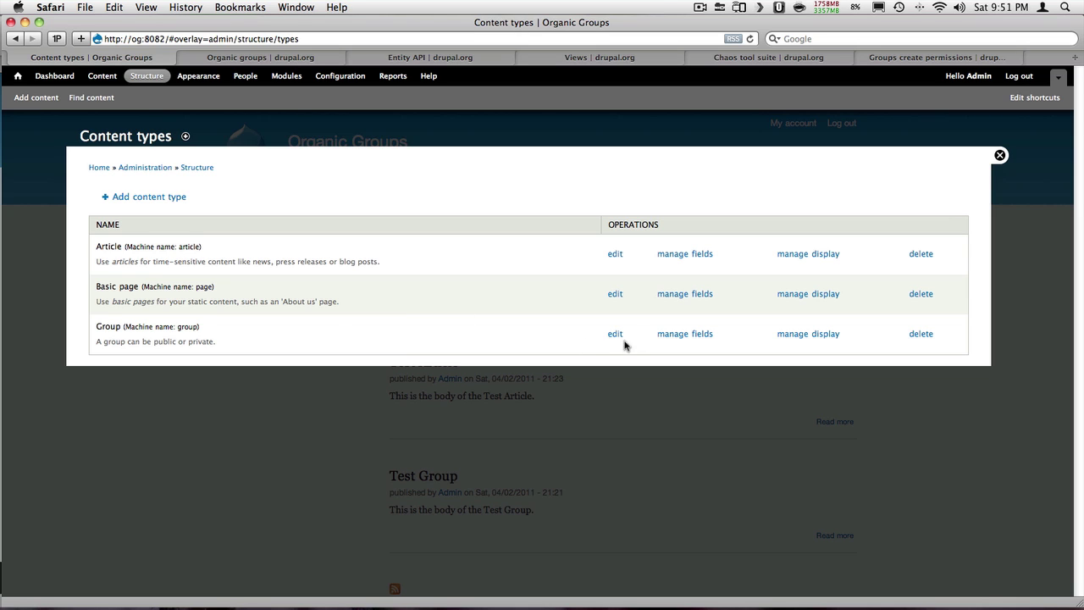
click(681, 336)
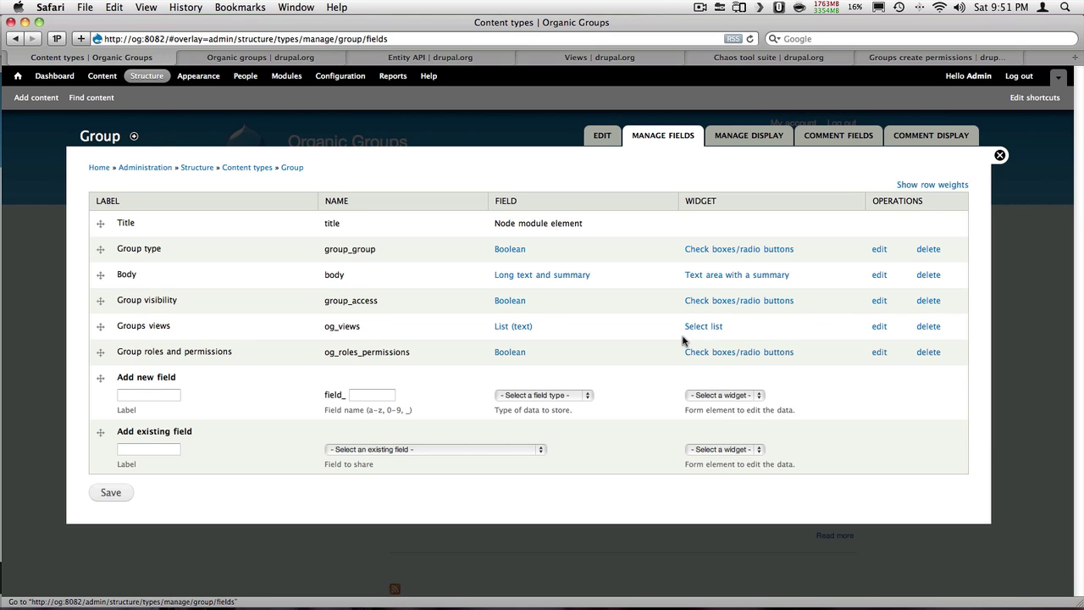
click(744, 141)
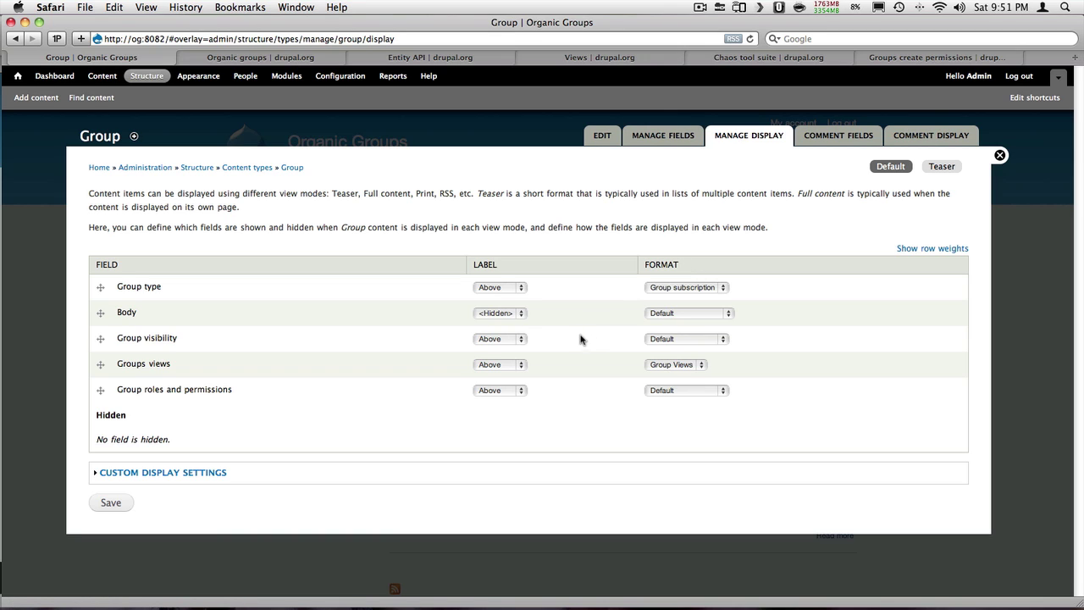
Switch the Group type format to Default, then back to Group subscription, and save
click(699, 289)
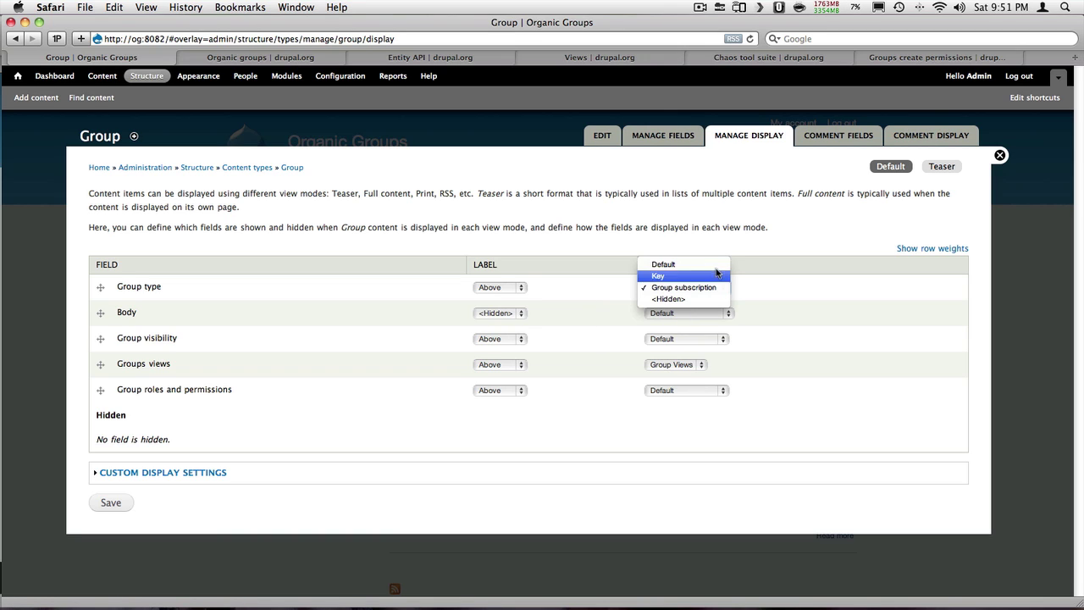
click(717, 266)
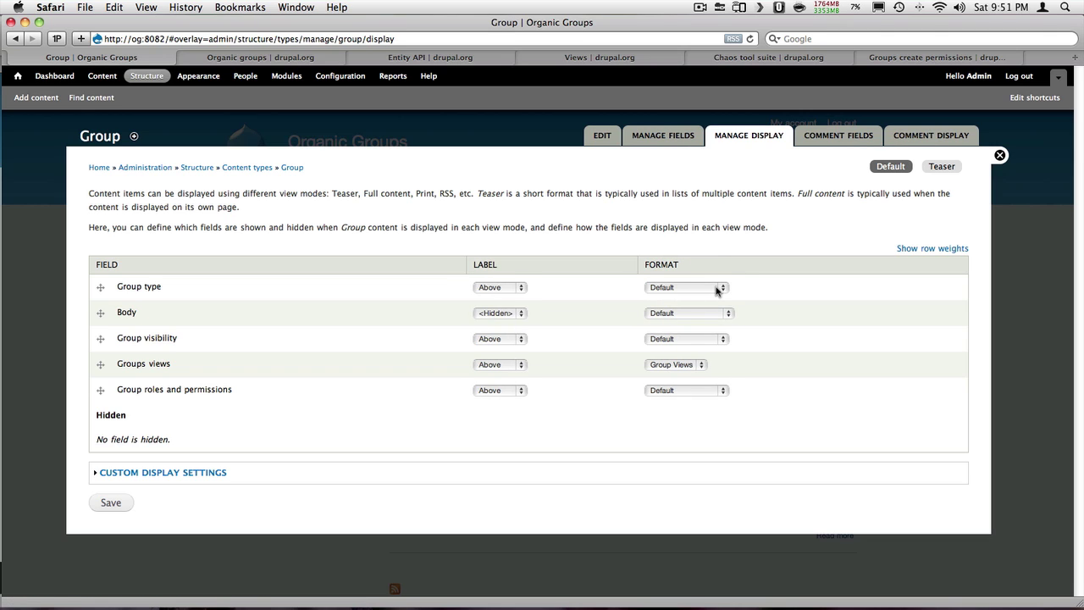
click(716, 289)
click(702, 310)
click(108, 505)
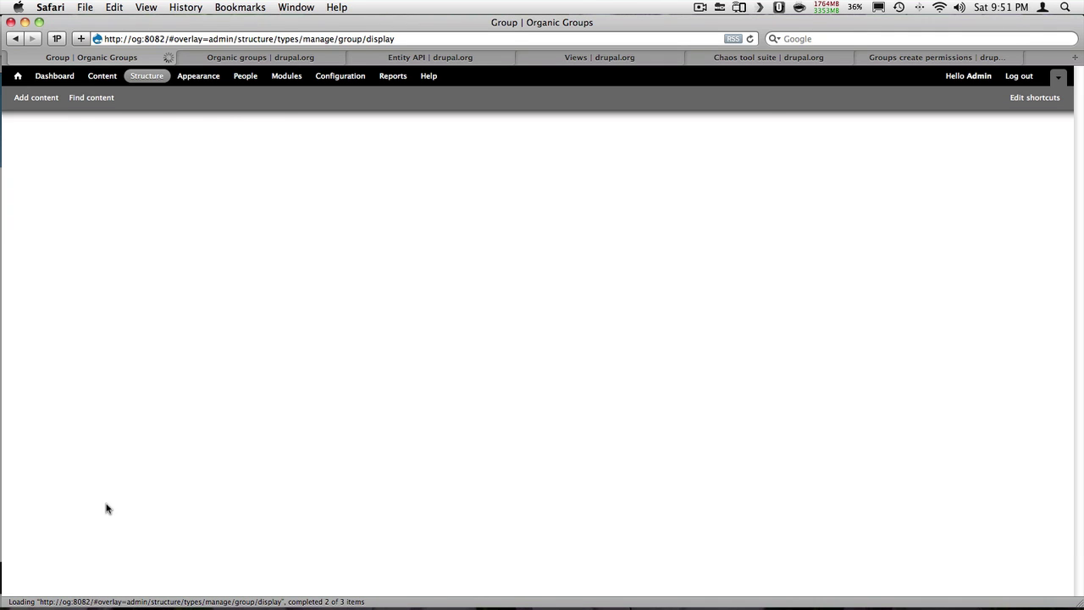
Reload the Test Group page in the logged-out browser, which now shows a Request group membership link
key(super+Tab)
key(super+r)
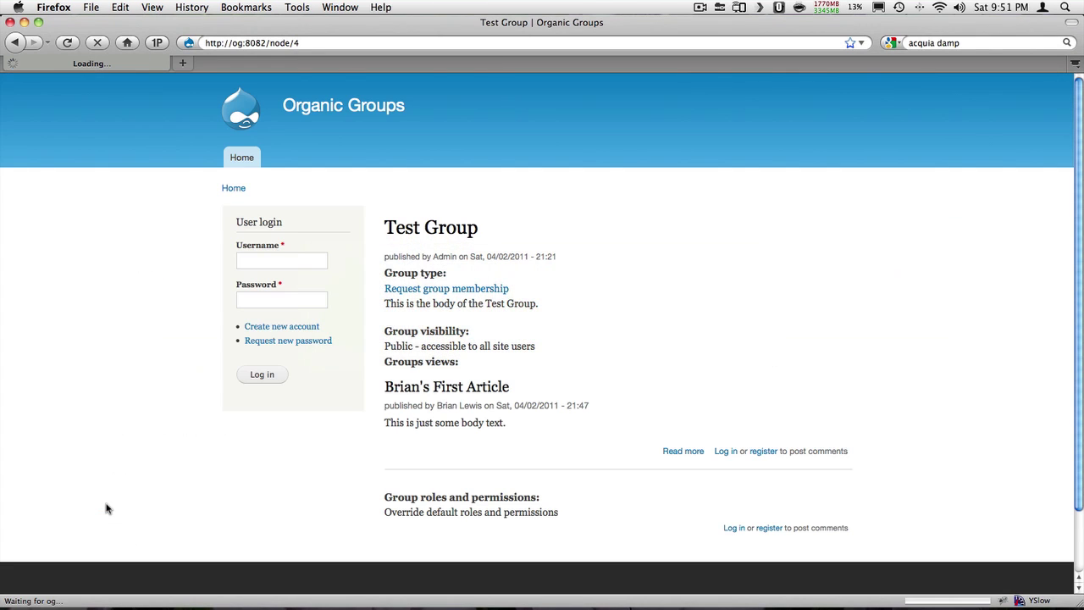